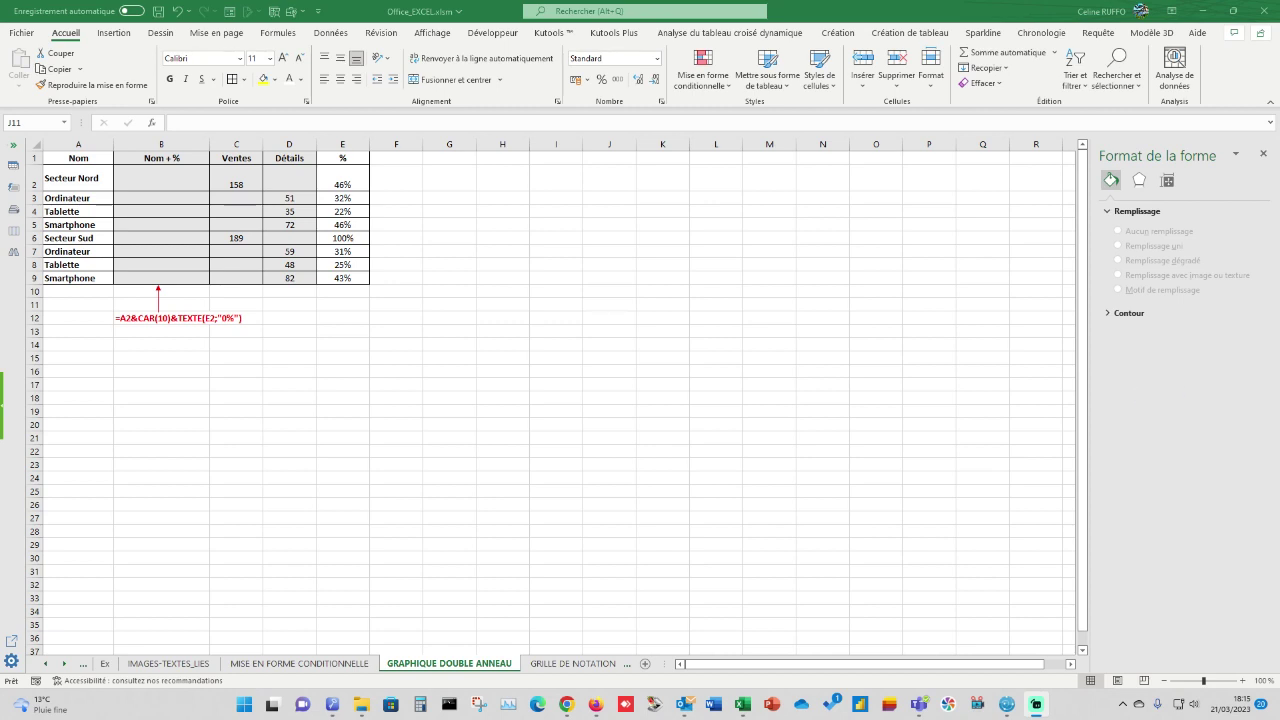
- Apply middle vertical alignment to the 46% value in cell E2
left_click(351, 176)
left_click(340, 58)
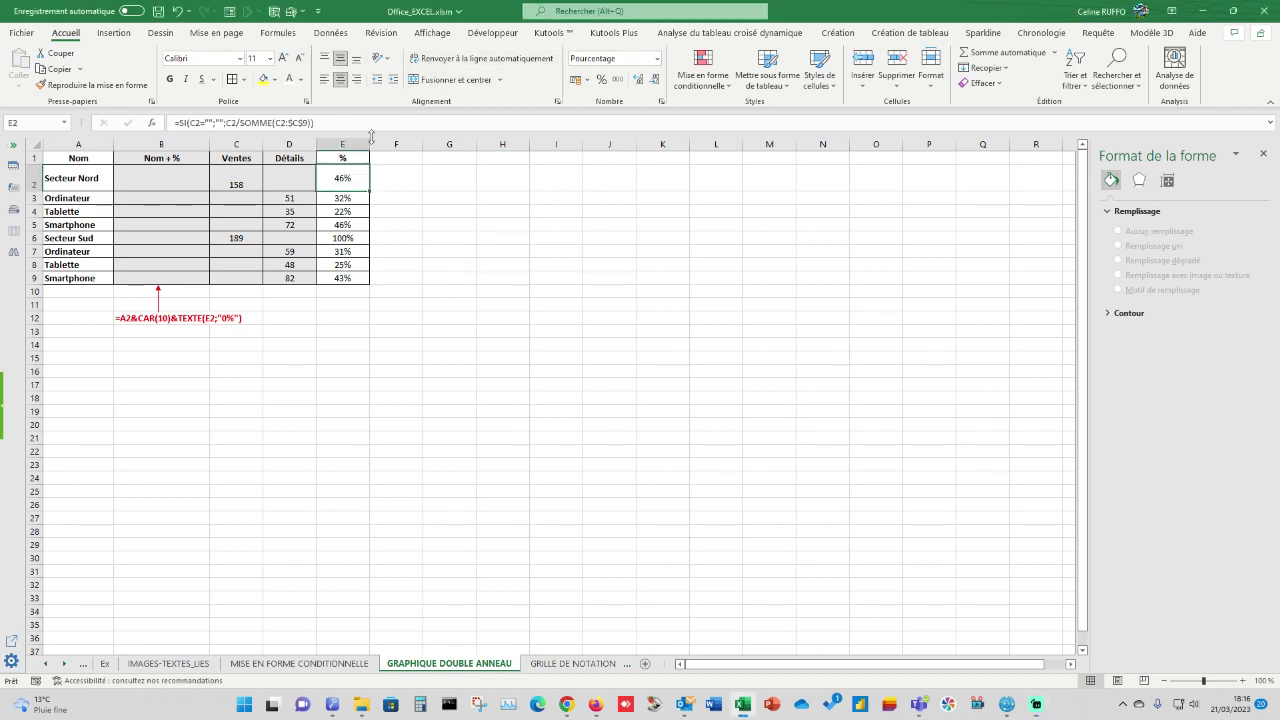
left_click(455, 305)
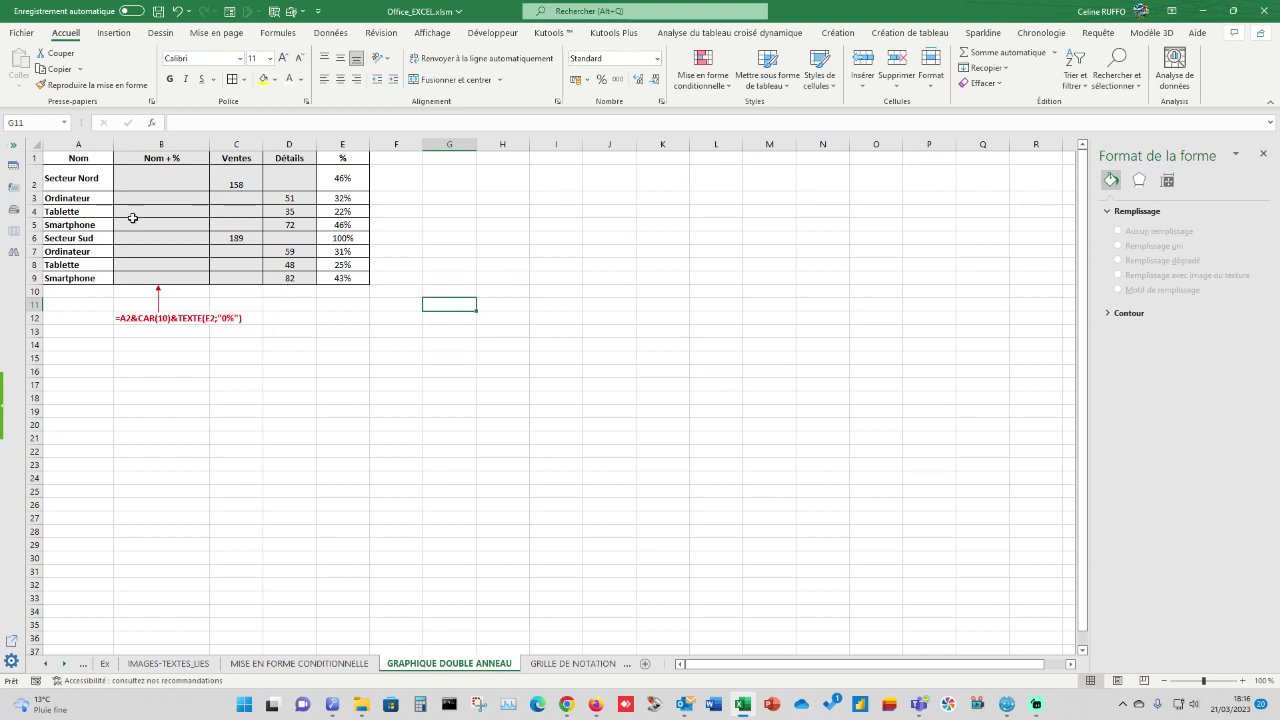
- Enter =A2&CAR(10)&TEXTE(E2;"0%") in B2 to stack the sector name over its percentage
left_click(150, 178)
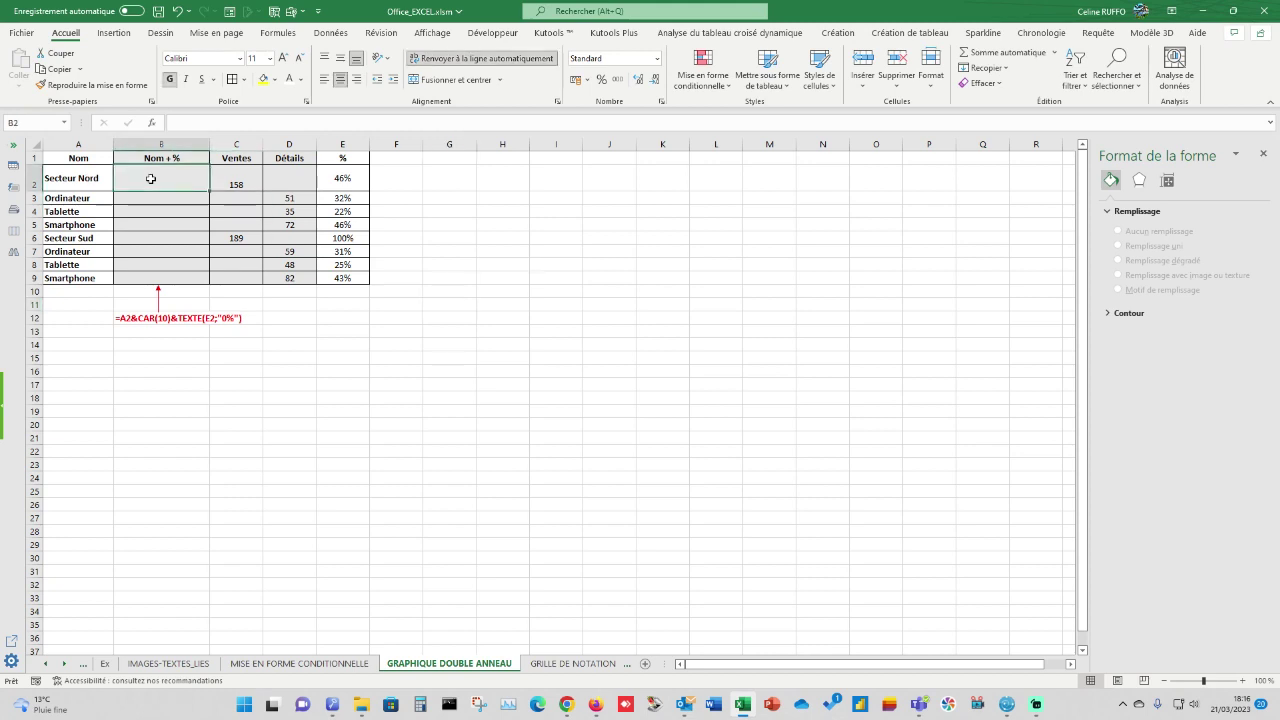
type("=")
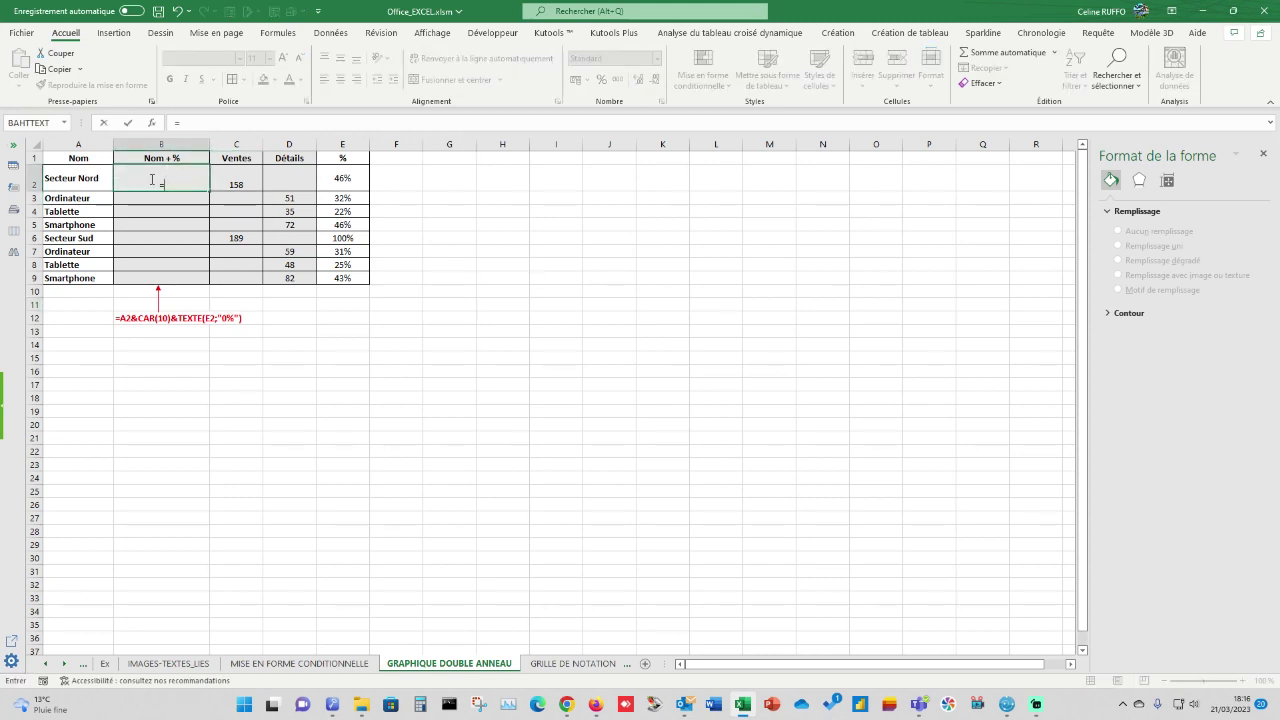
left_click(64, 177)
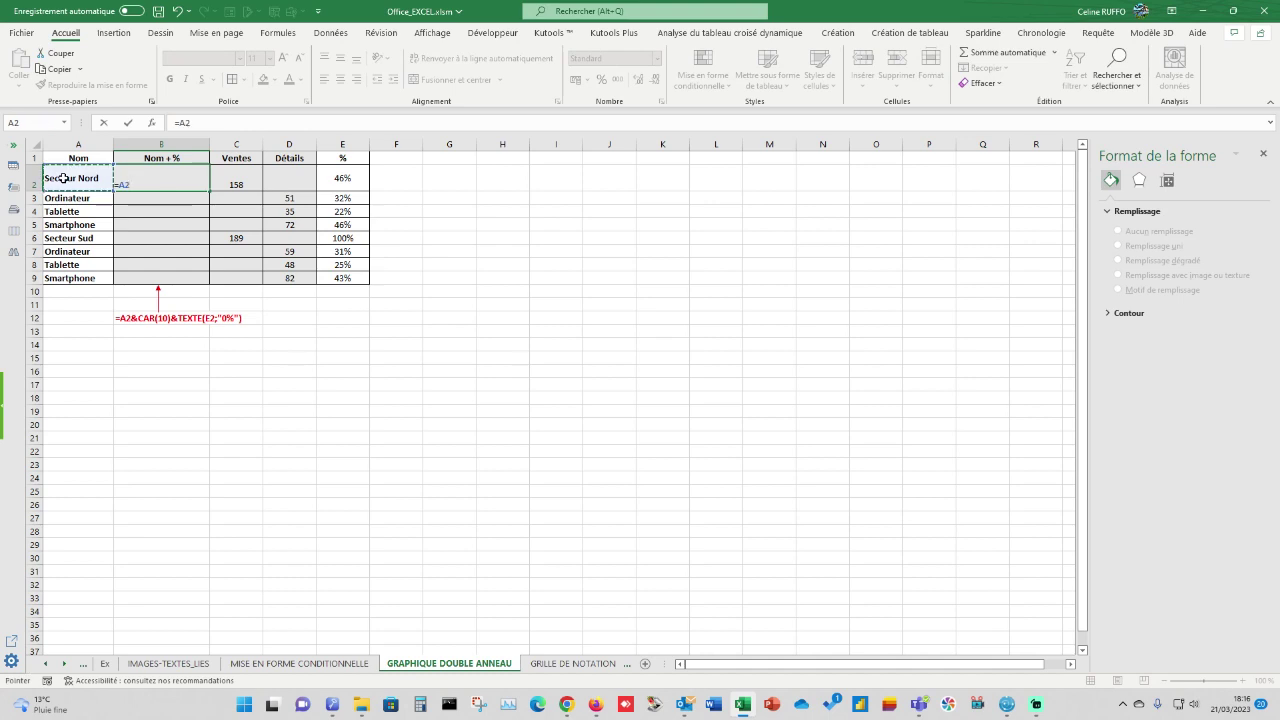
type("&")
type("CAR")
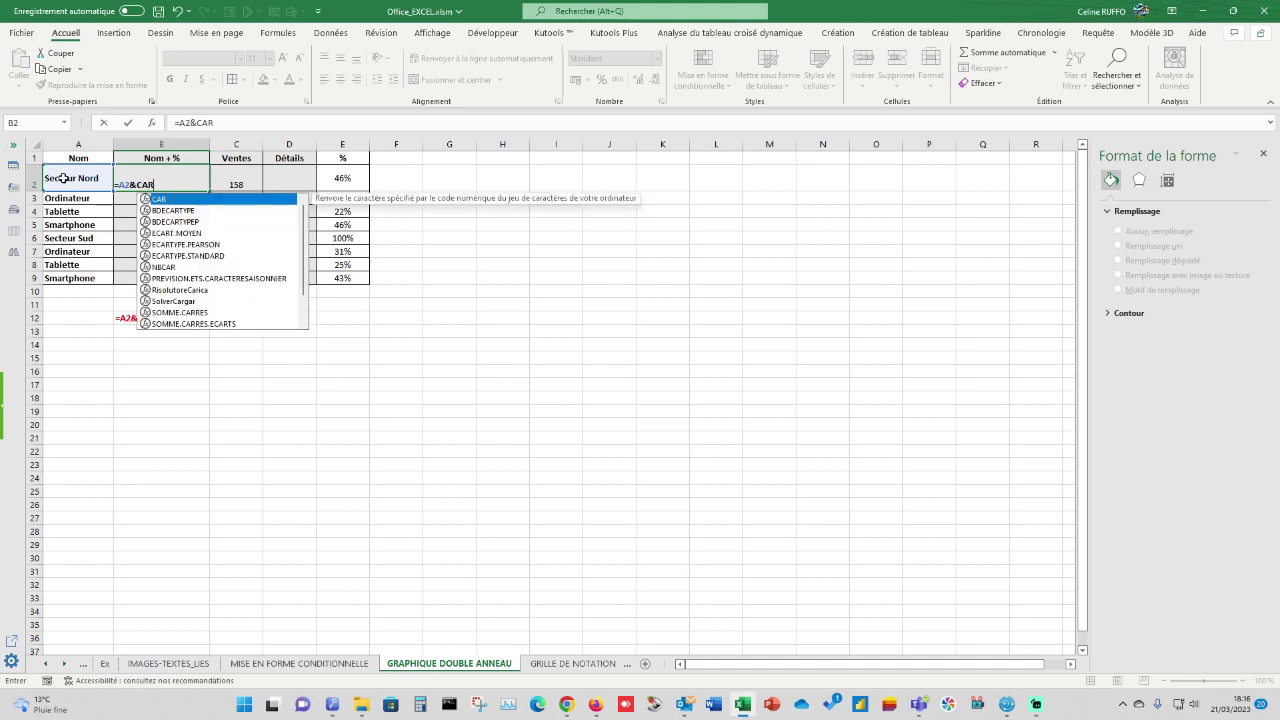
type("(10")
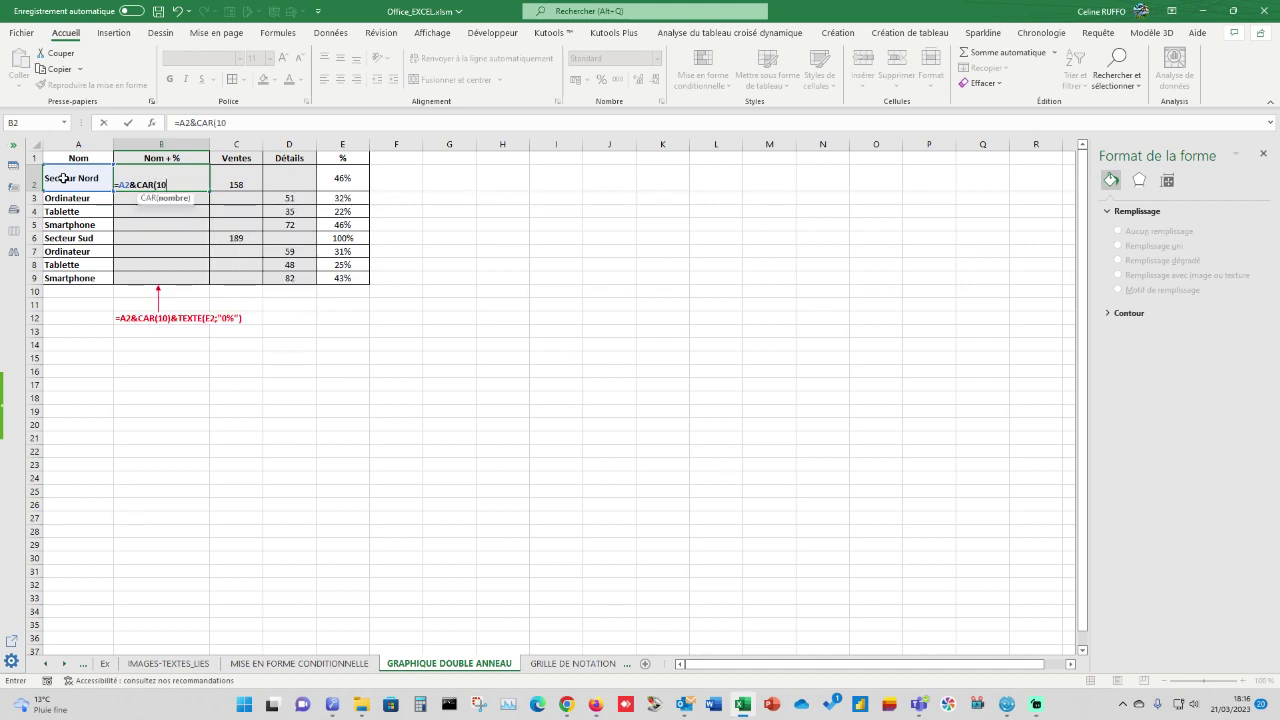
type(")&")
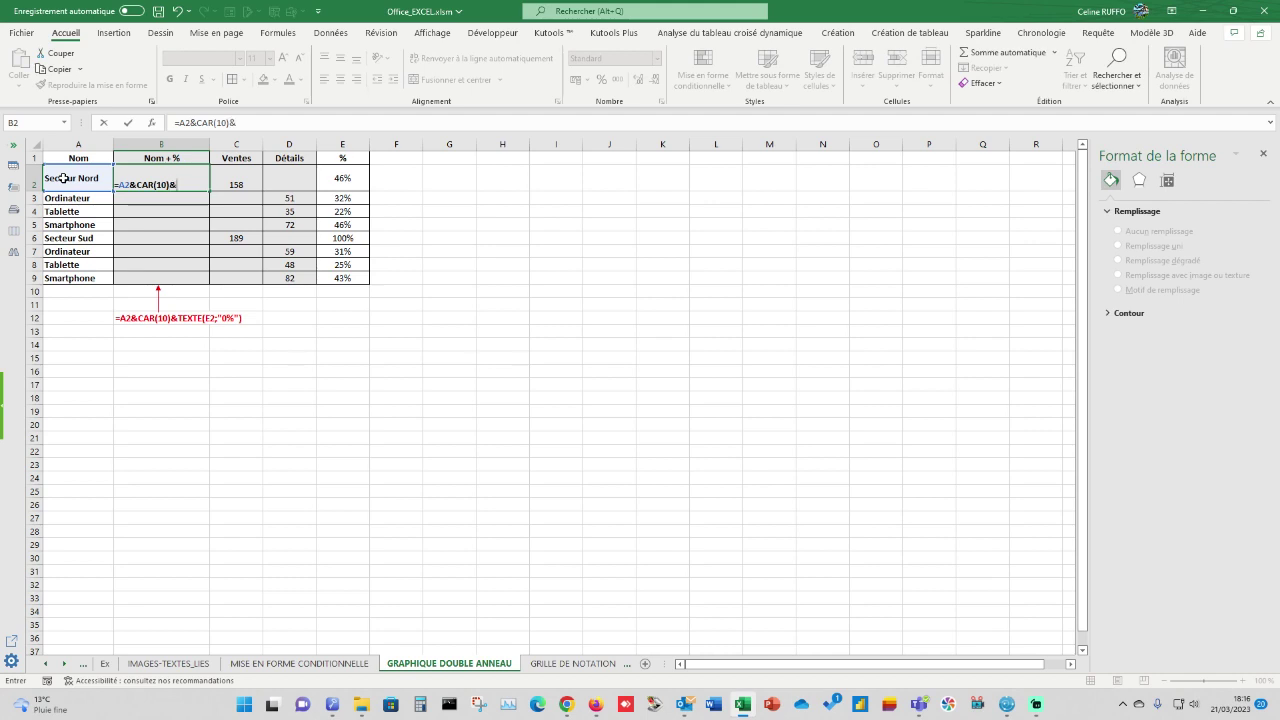
type("TEXTE")
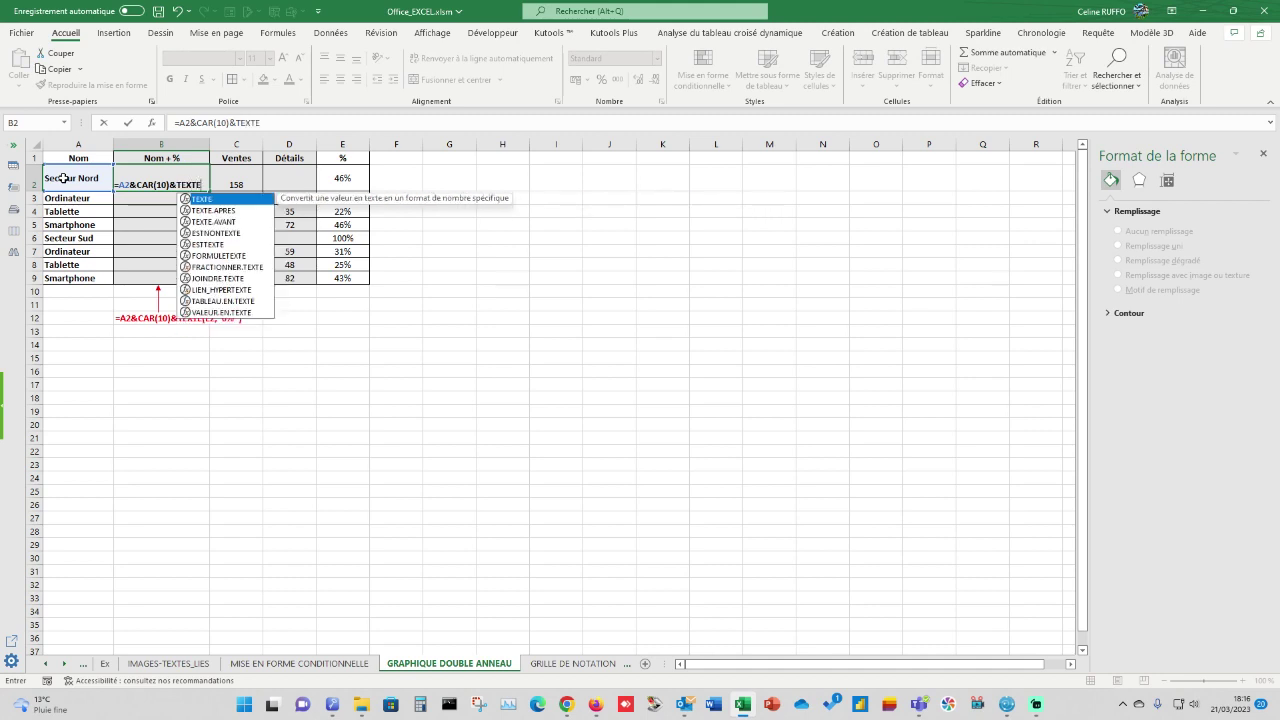
type("(")
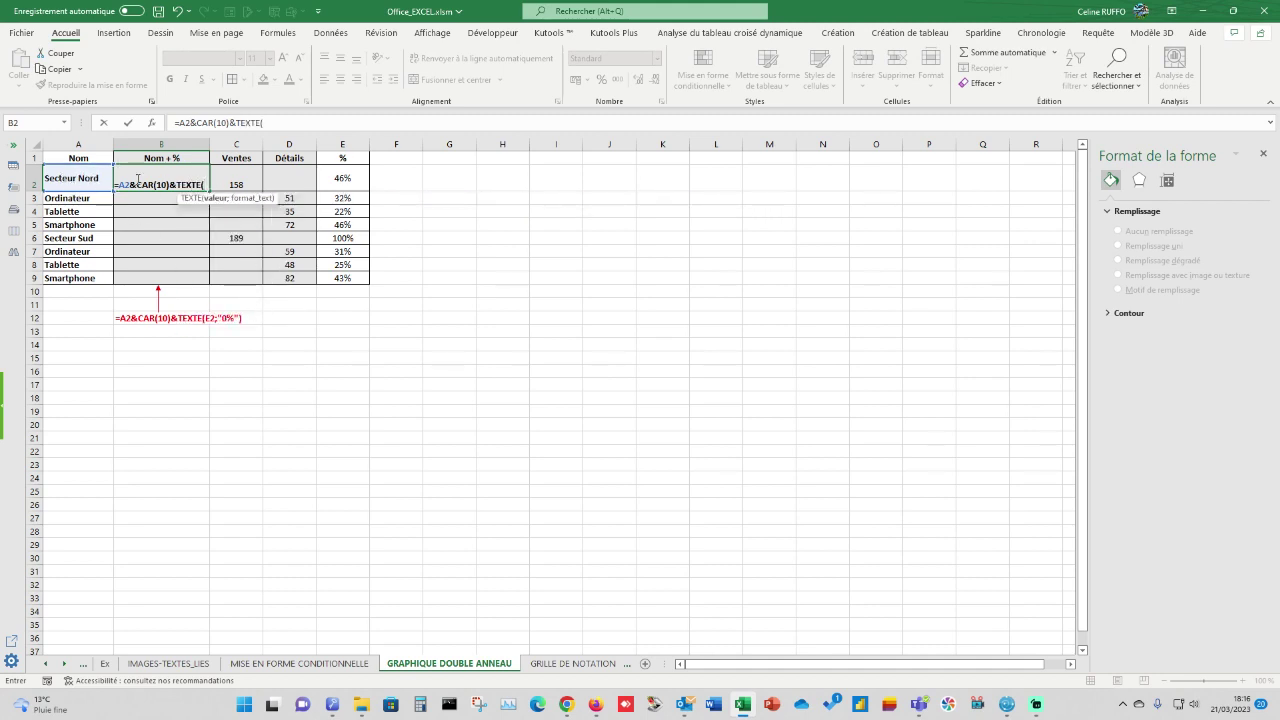
left_click(346, 180)
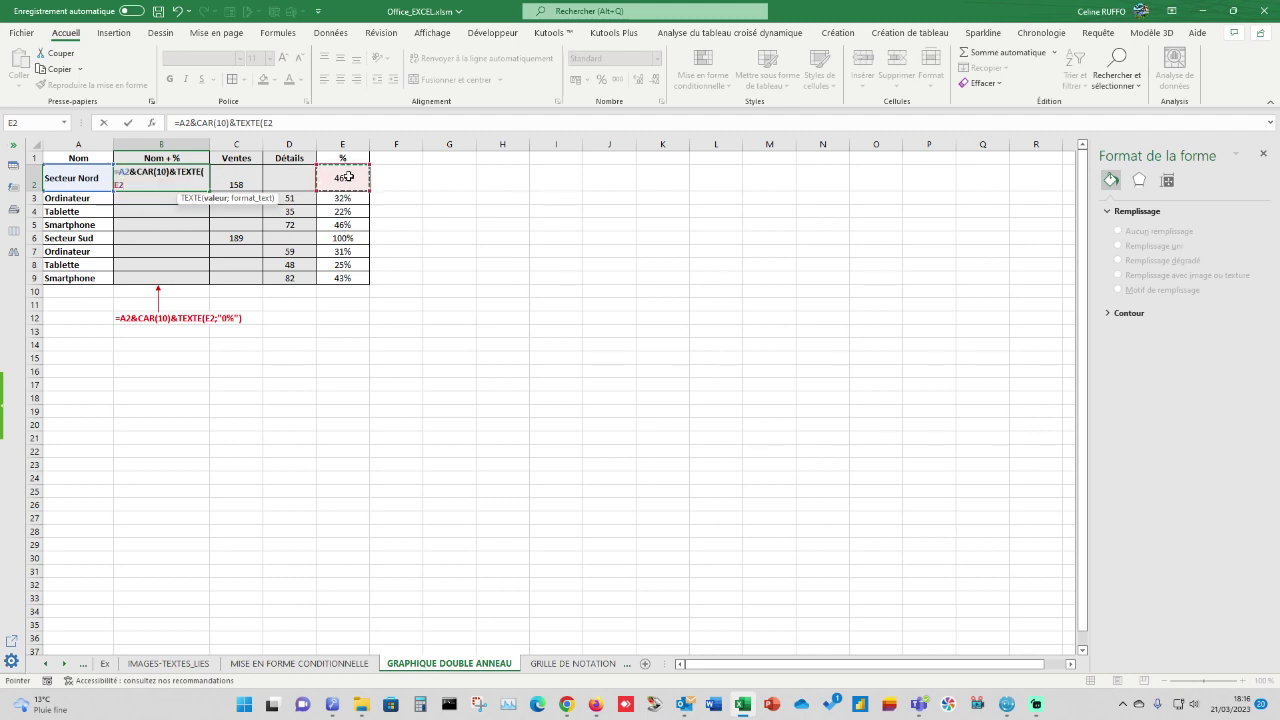
type(";")
type(")")
key("Return")
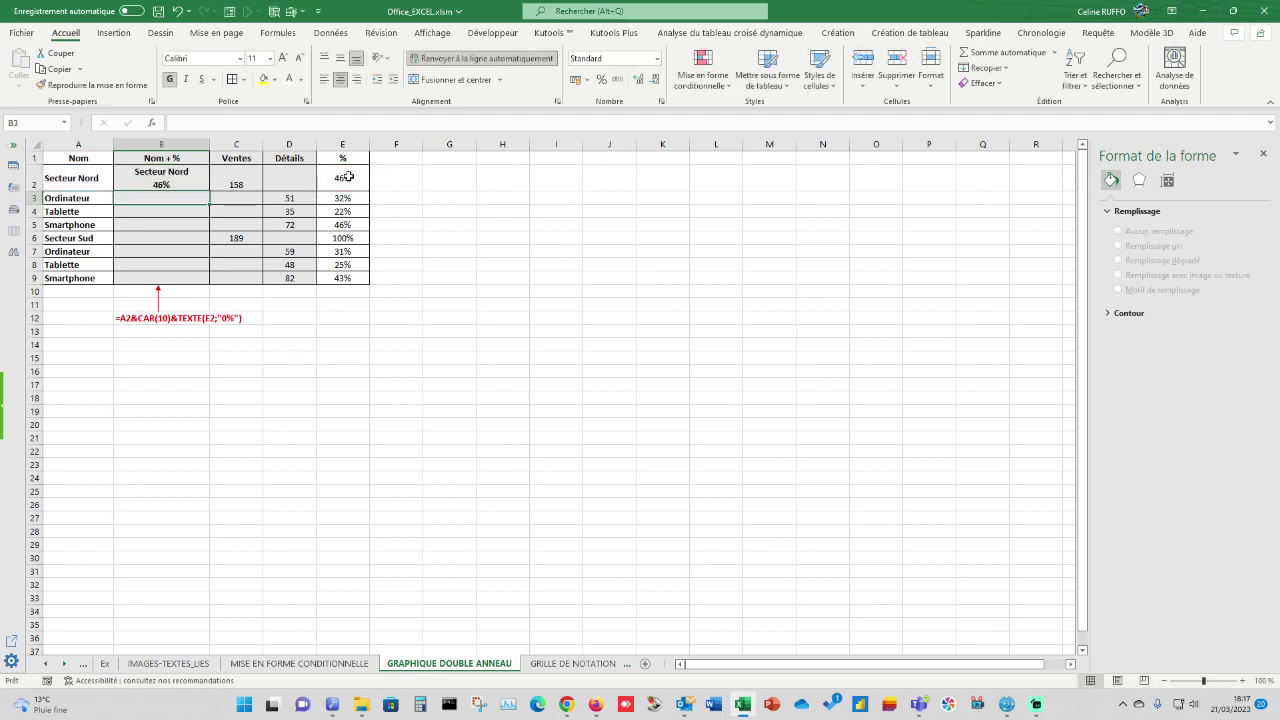
- Turn on text wrapping in B2 and fill its label formula down to B9
left_click(418, 58)
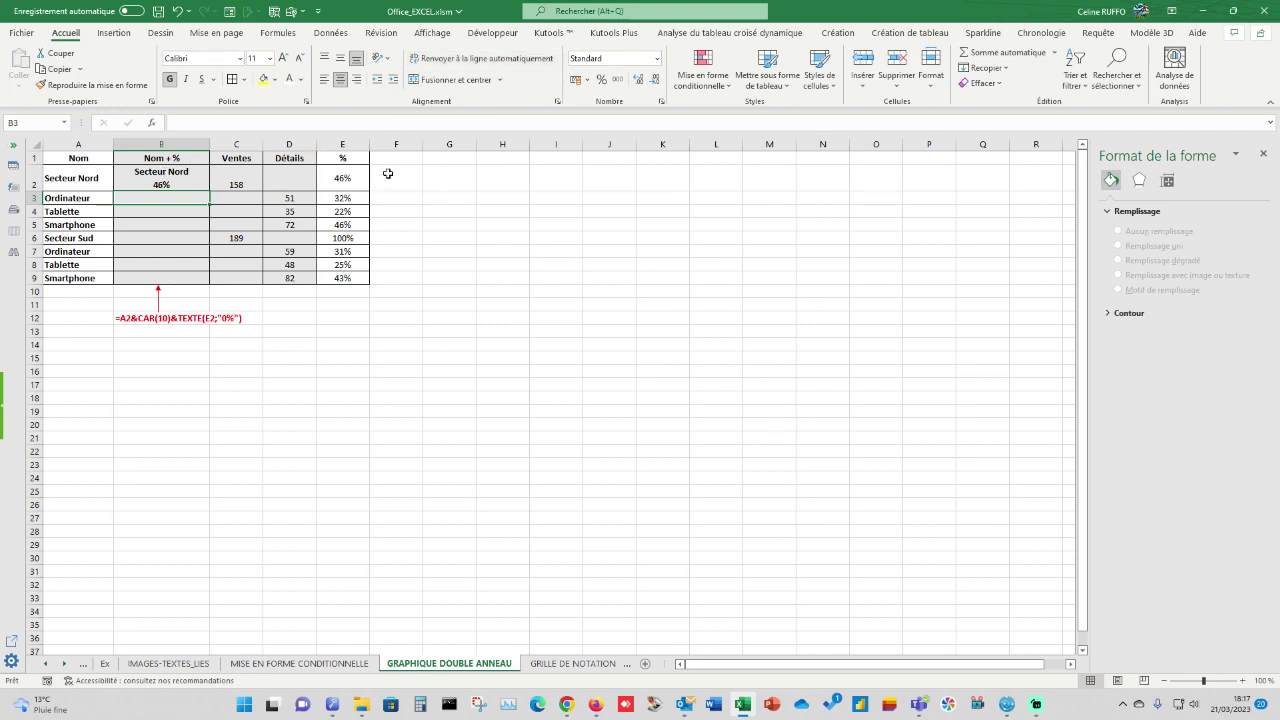
left_click(155, 183)
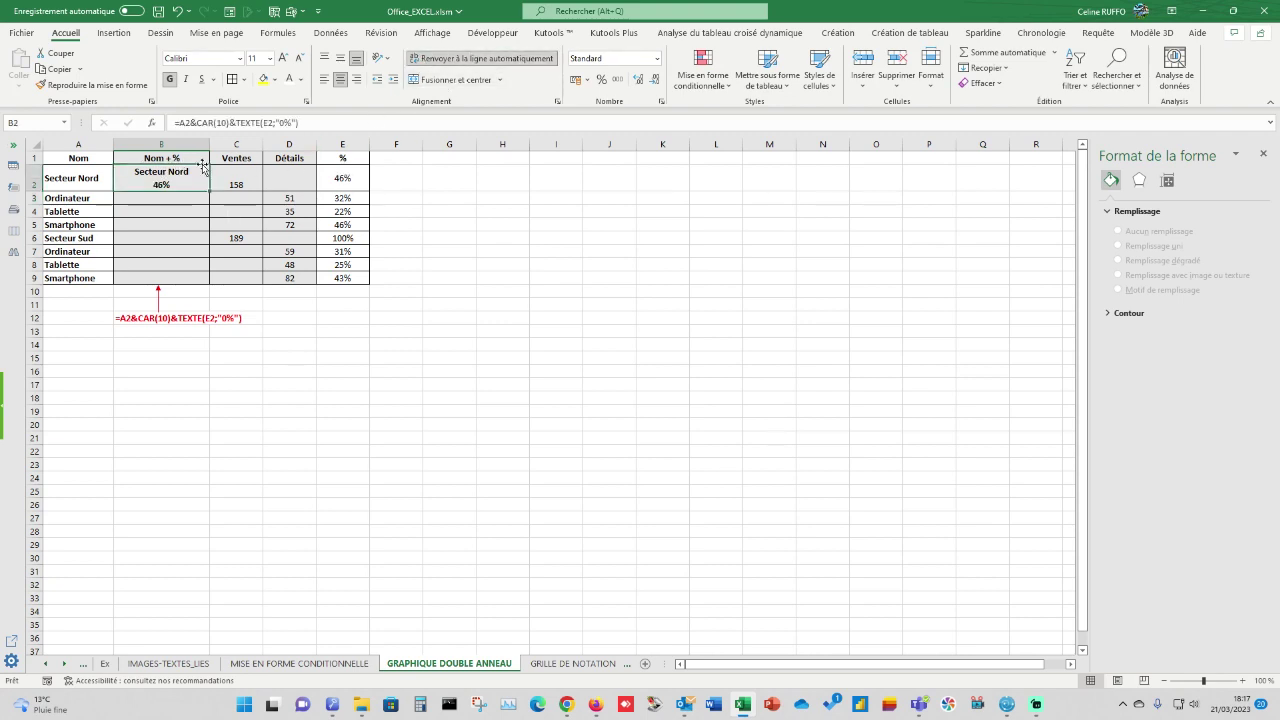
left_click(480, 58)
left_click(492, 292)
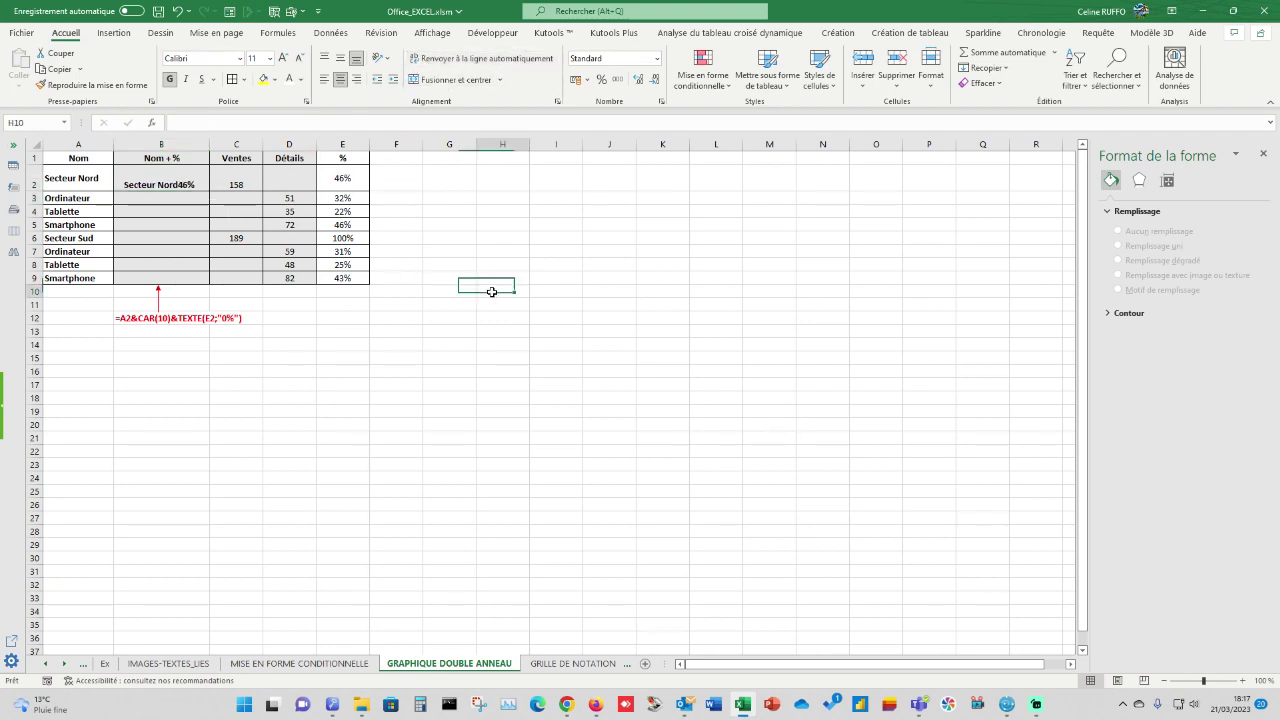
left_click(151, 178)
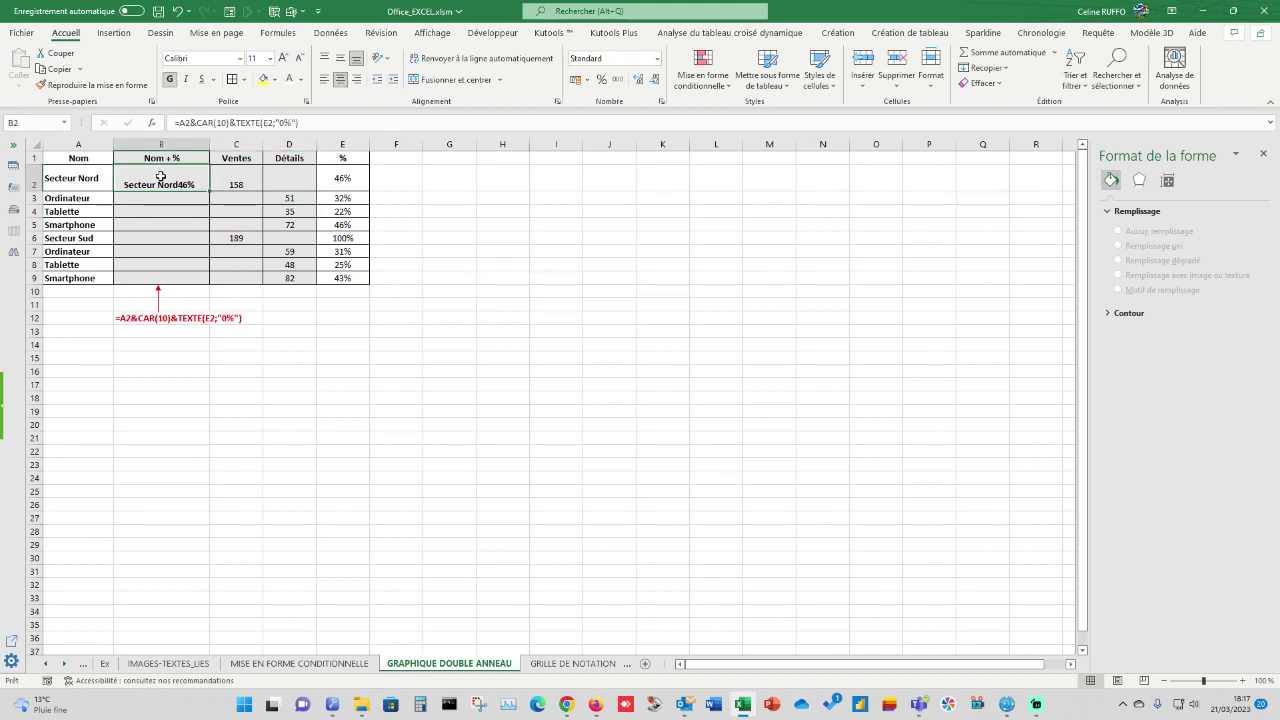
left_click(453, 62)
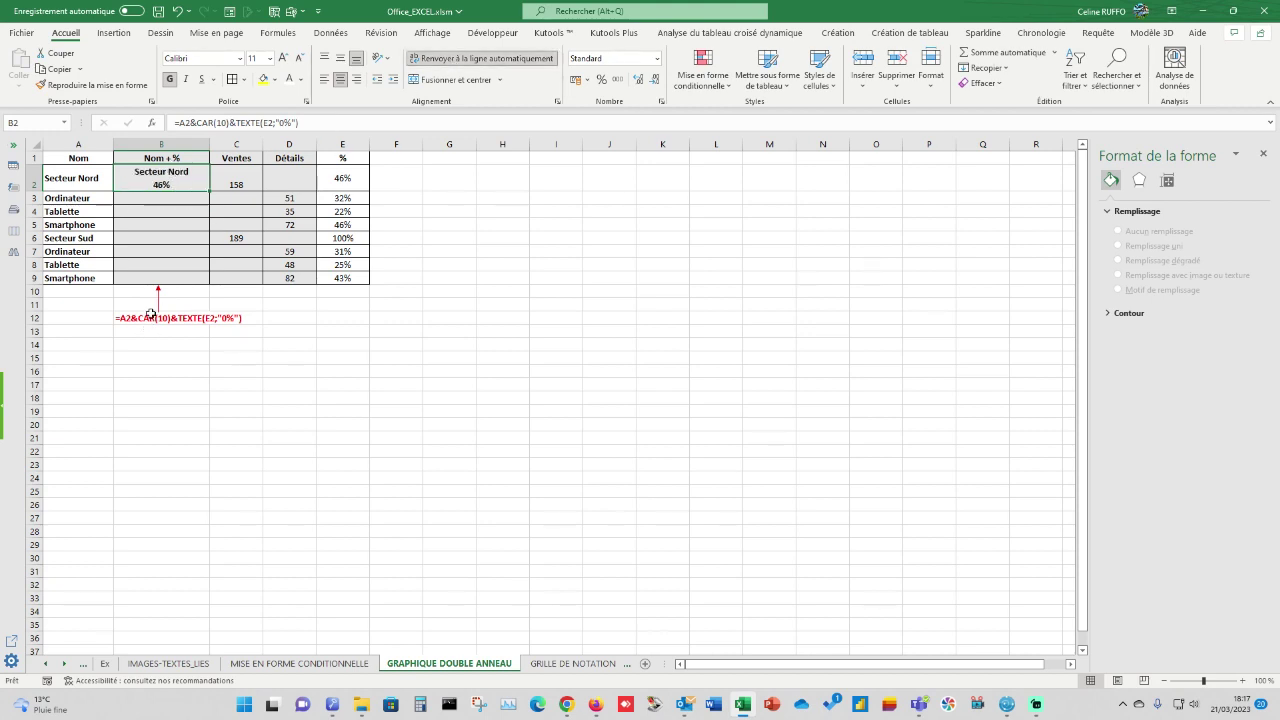
left_click_drag(210, 190, 205, 283)
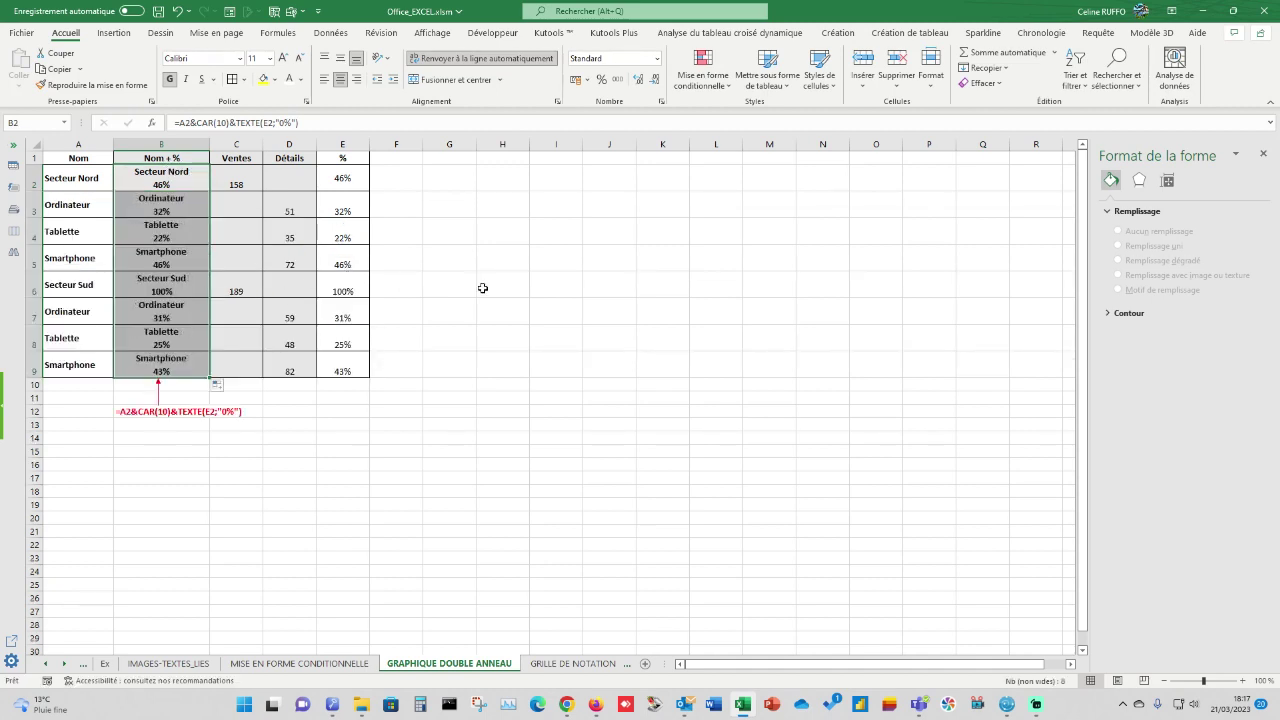
left_click(482, 286)
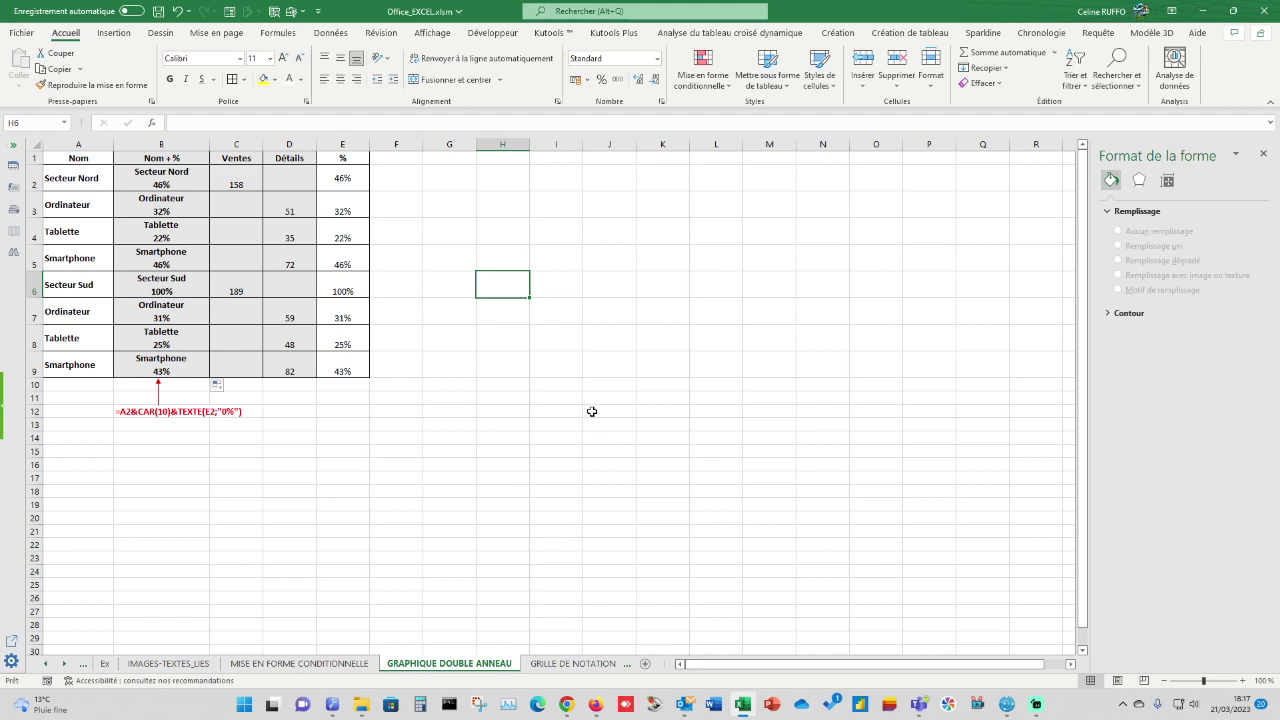
- Try selecting B1:E9 and browsing pie and doughnut chart types, then cancel without inserting
left_click(139, 158)
left_click_drag(139, 158, 303, 362)
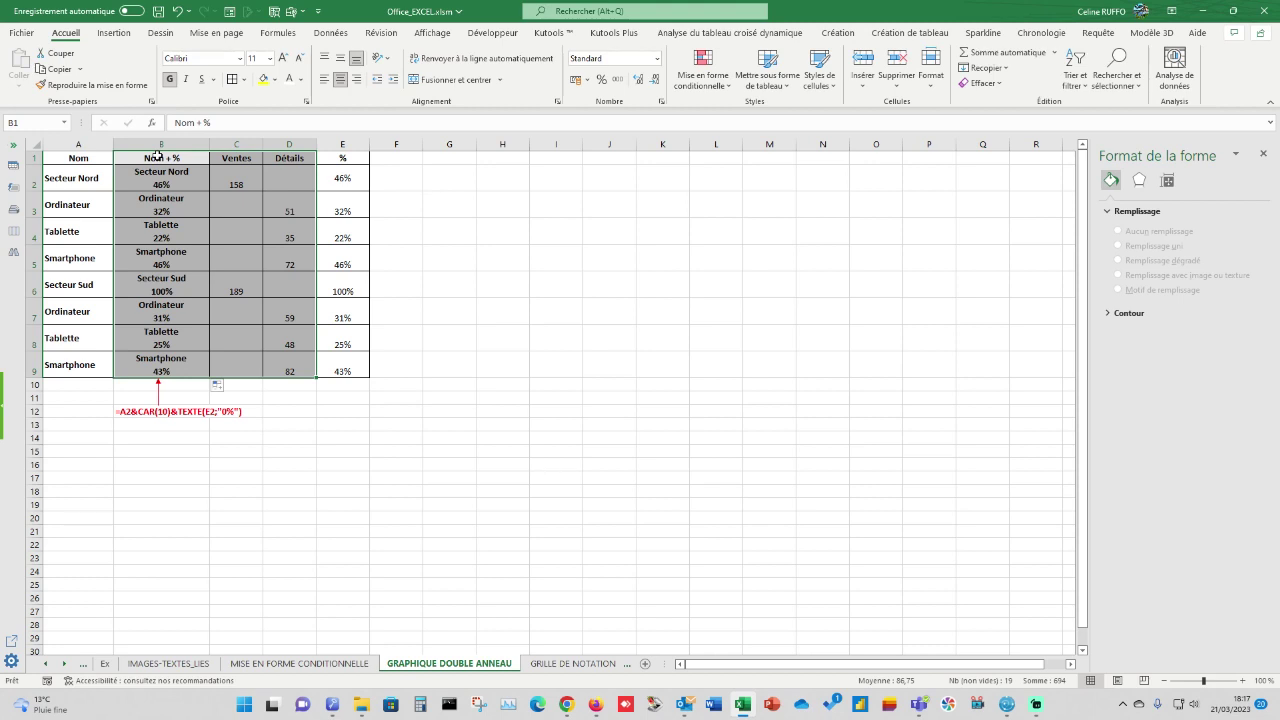
left_click_drag(157, 155, 363, 369)
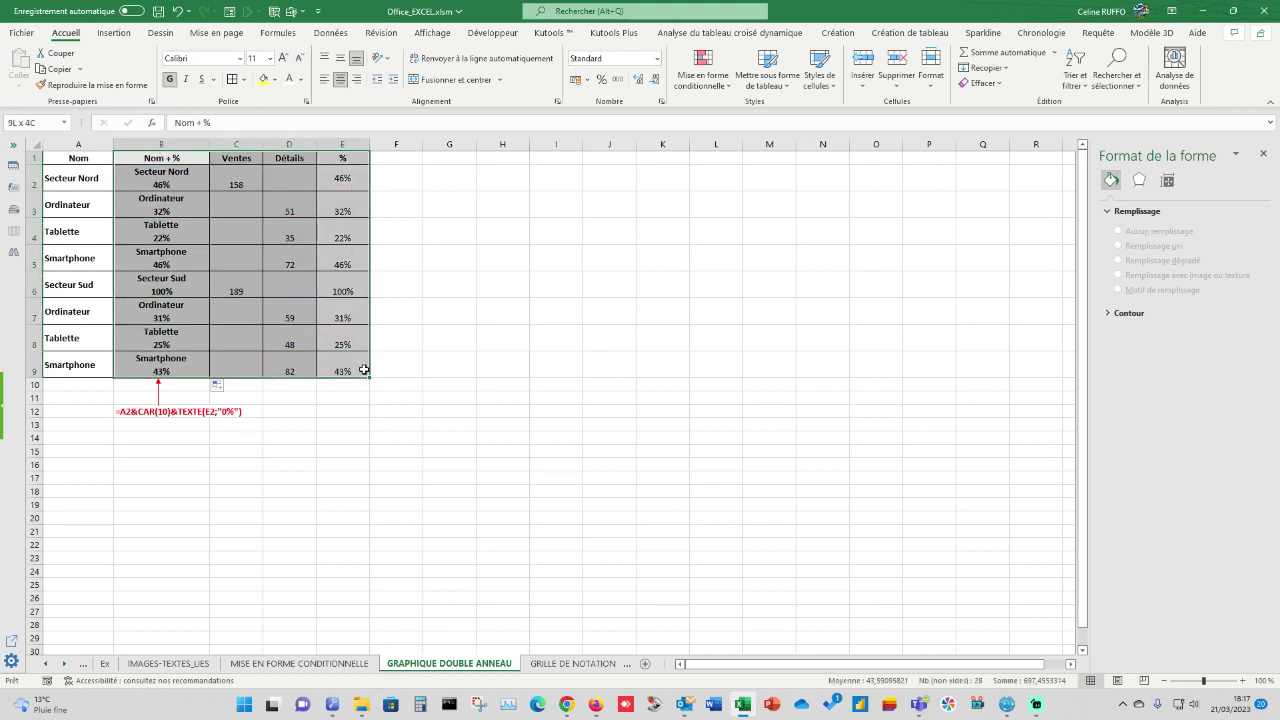
left_click_drag(363, 369, 363, 369)
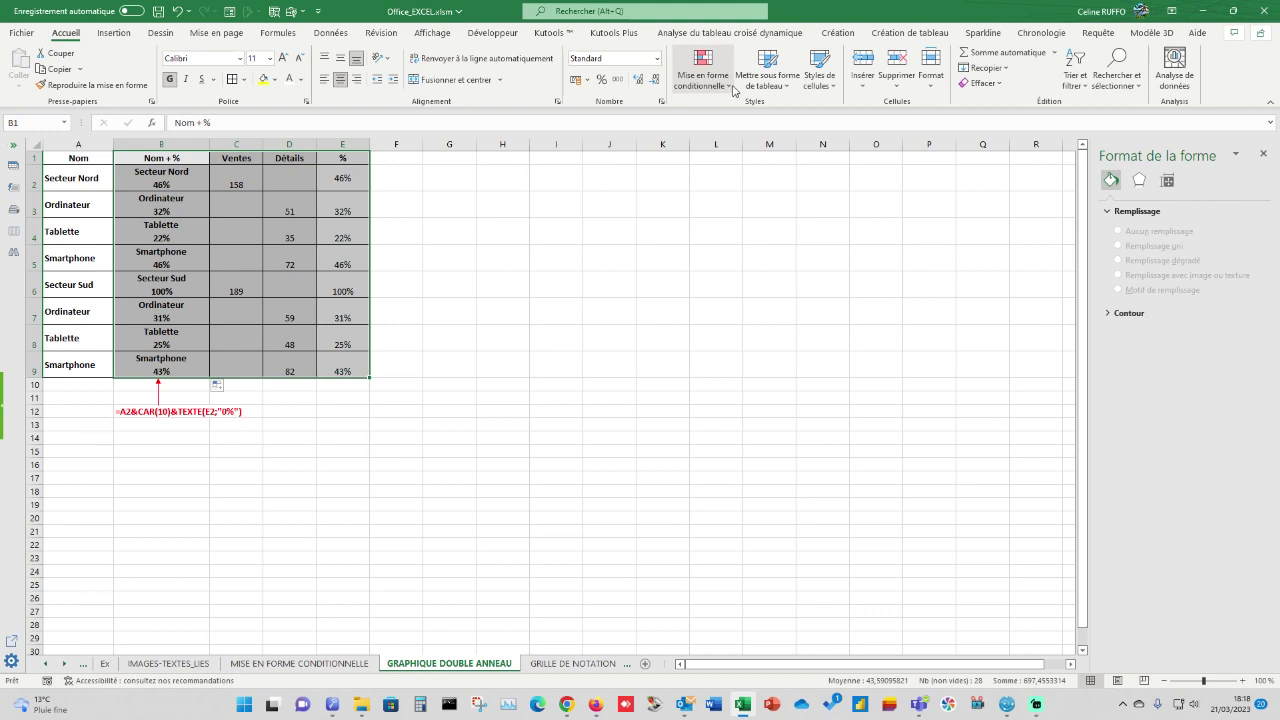
left_click(113, 33)
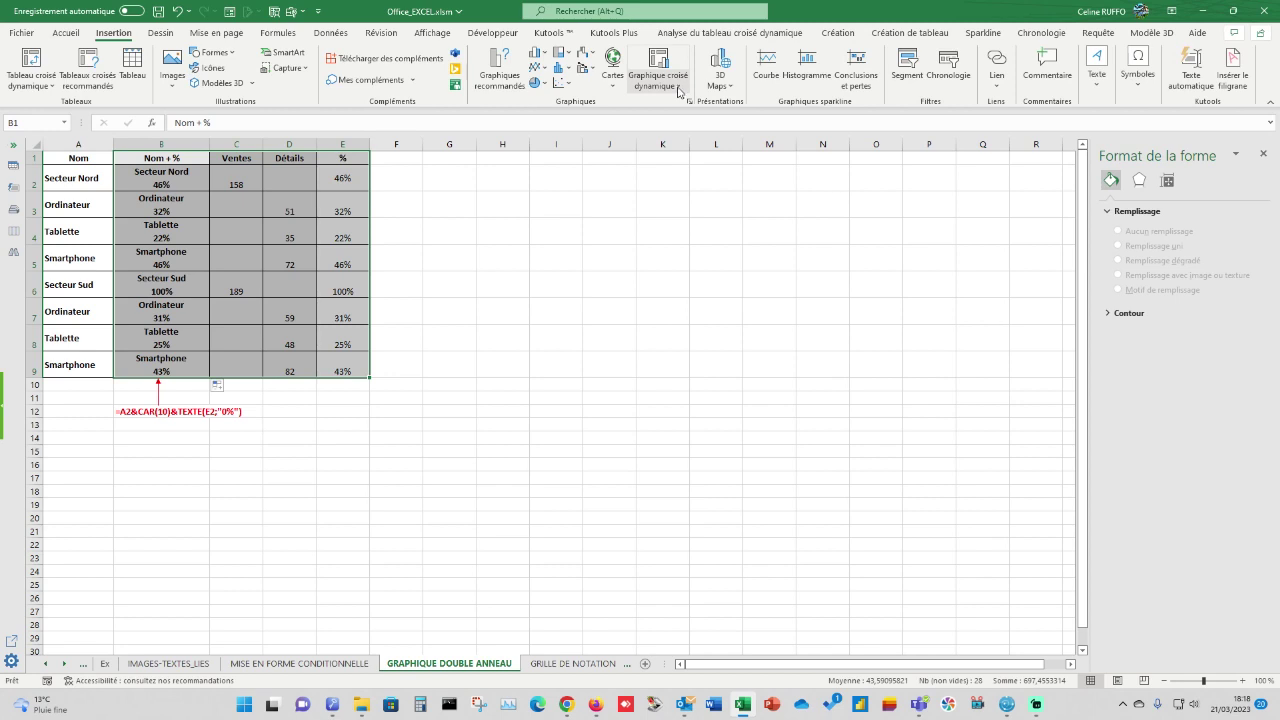
left_click(546, 87)
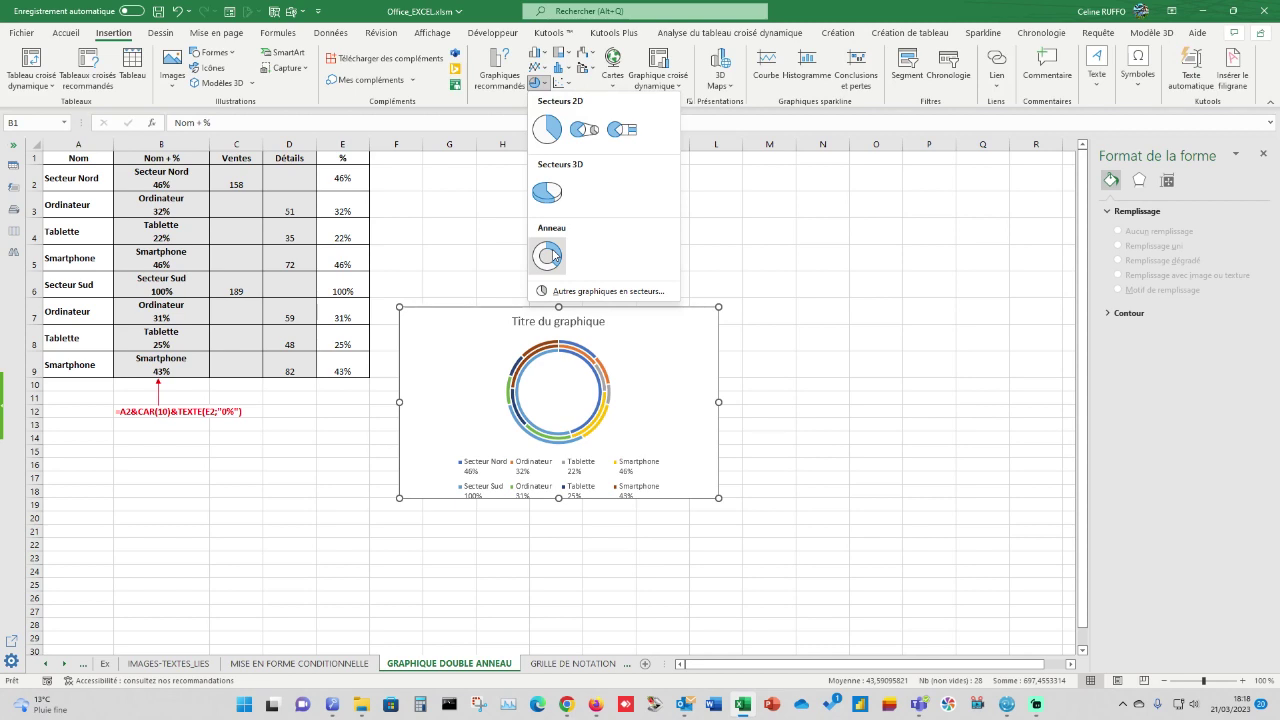
left_click(705, 312)
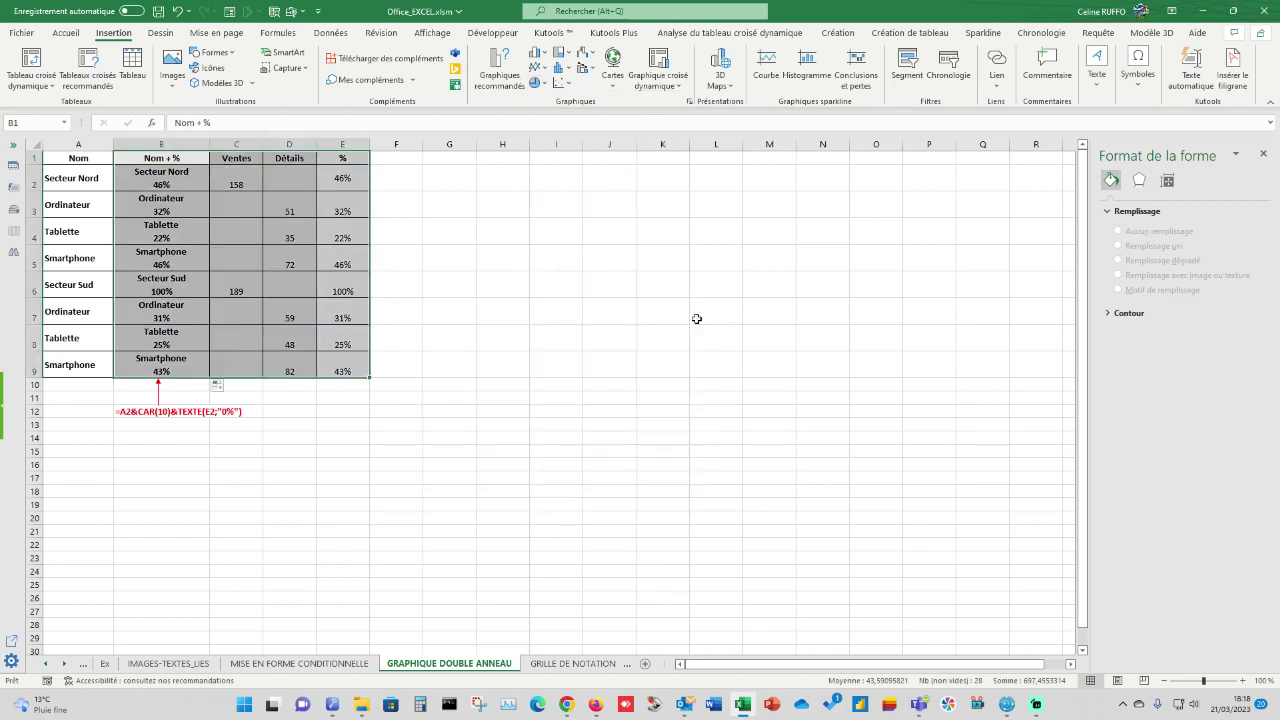
left_click(240, 172)
- Select B1:D9, covering the Nom + %, Ventes and Détails columns
left_click(152, 158)
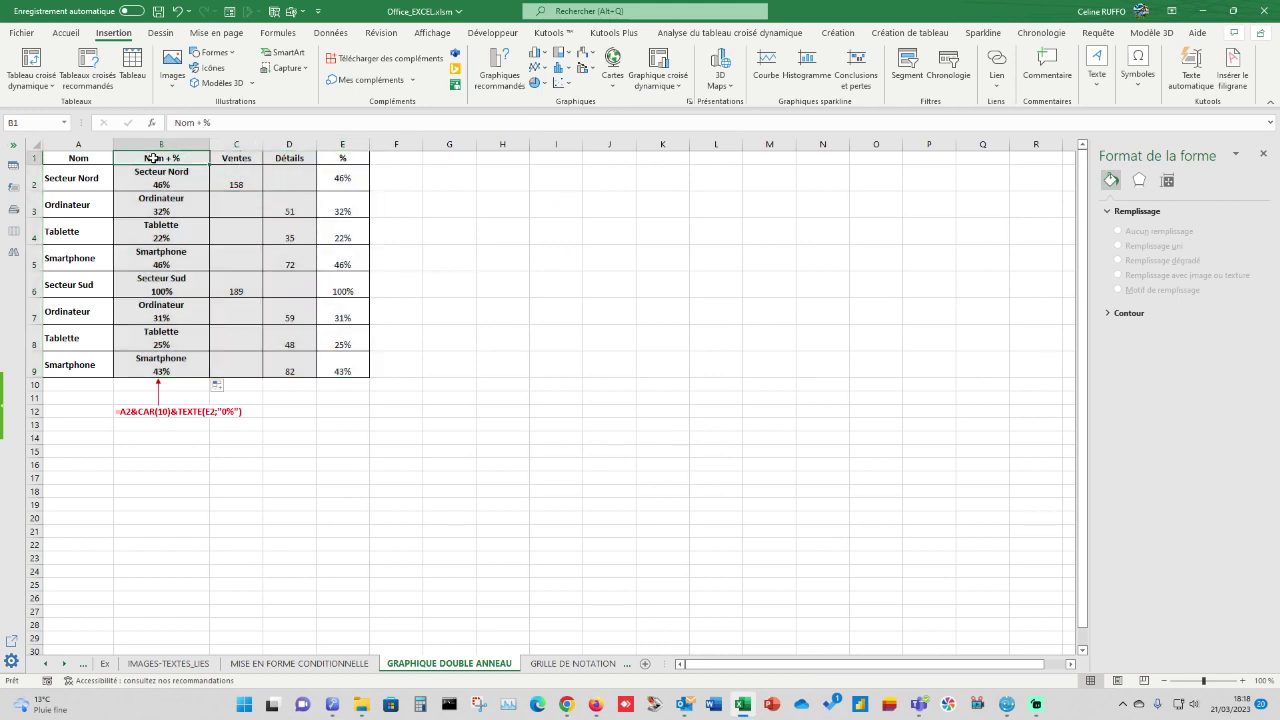
left_click_drag(152, 158, 289, 366)
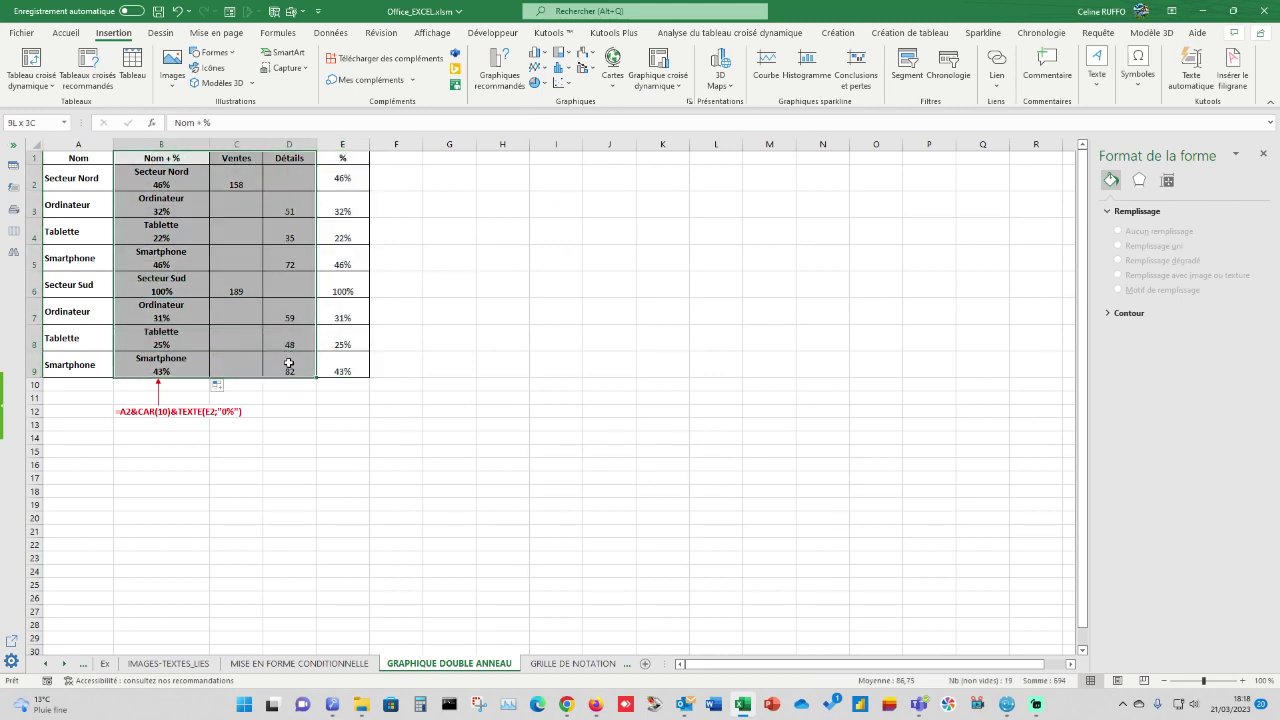
left_click(537, 83)
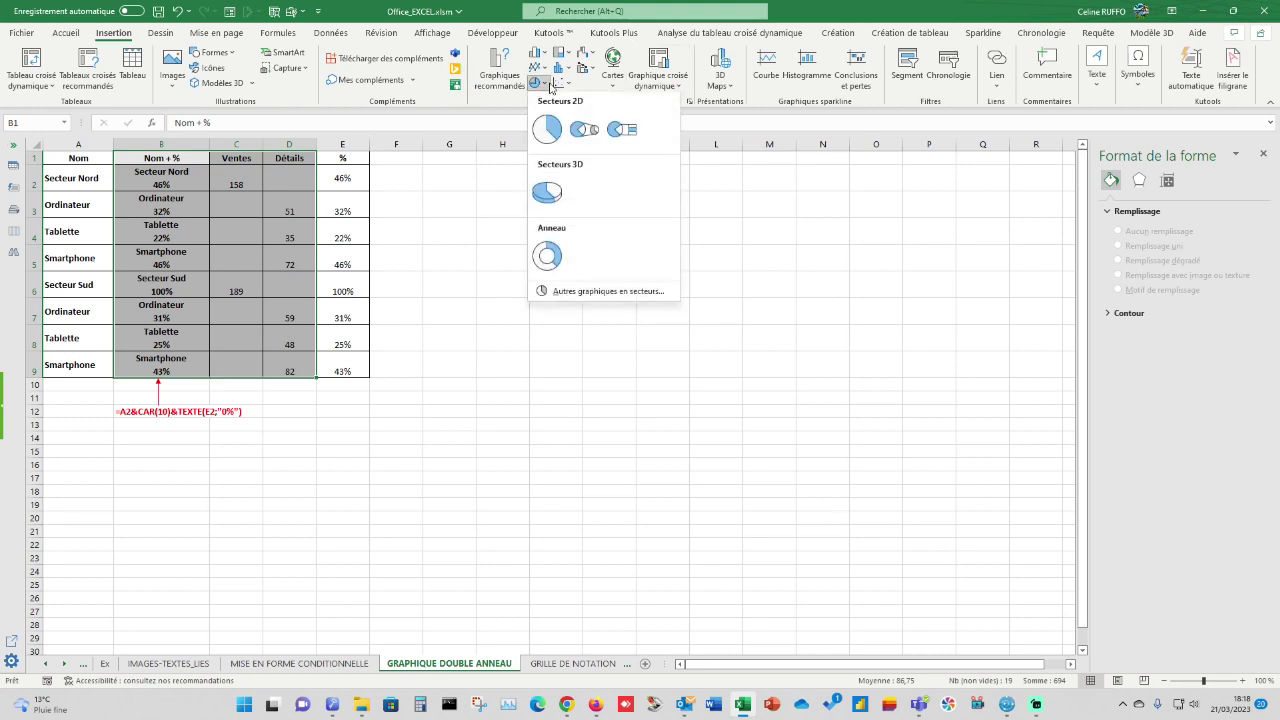
- Insert a doughnut chart from B1:D9 and switch off its legend
left_click(557, 258)
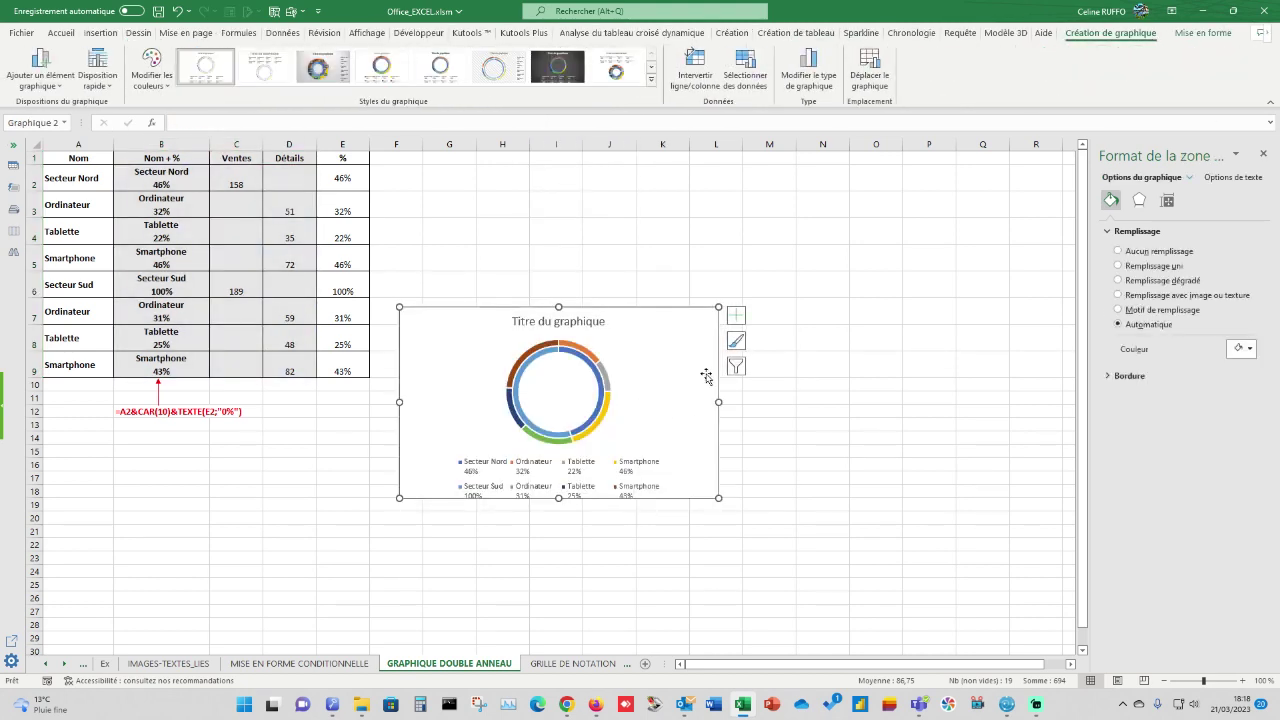
left_click(568, 465)
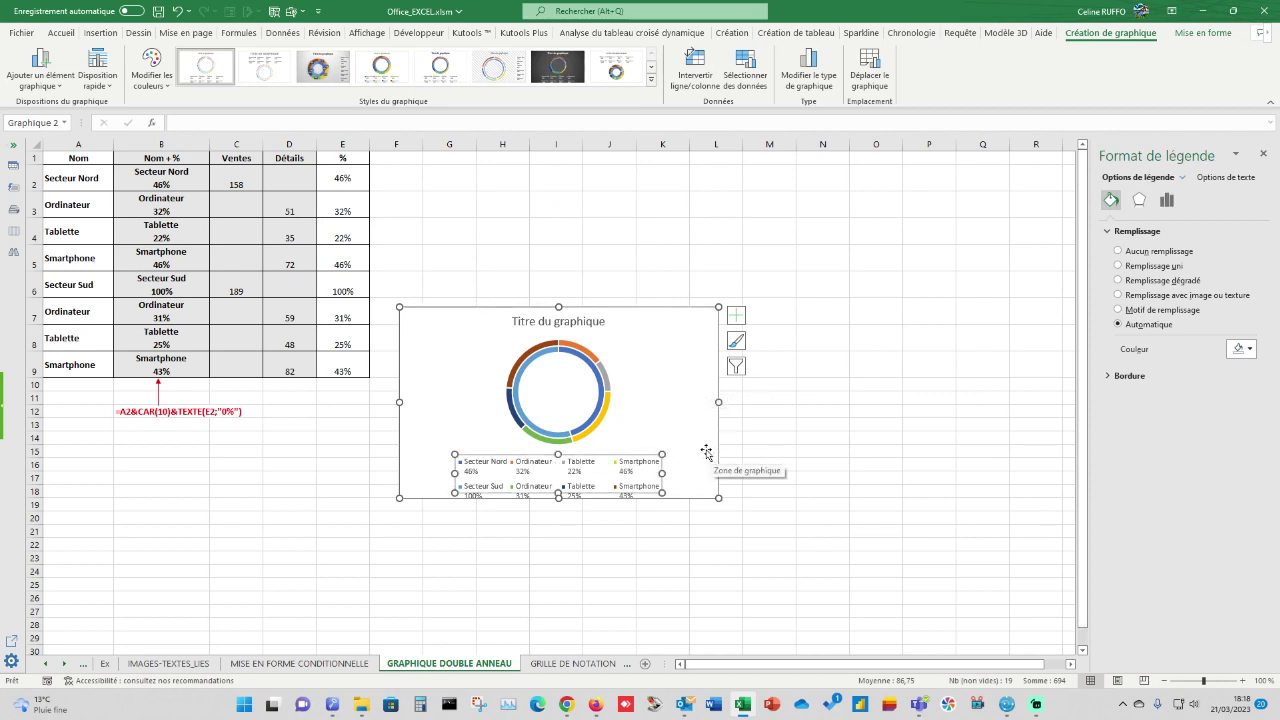
left_click(737, 316)
left_click(767, 358)
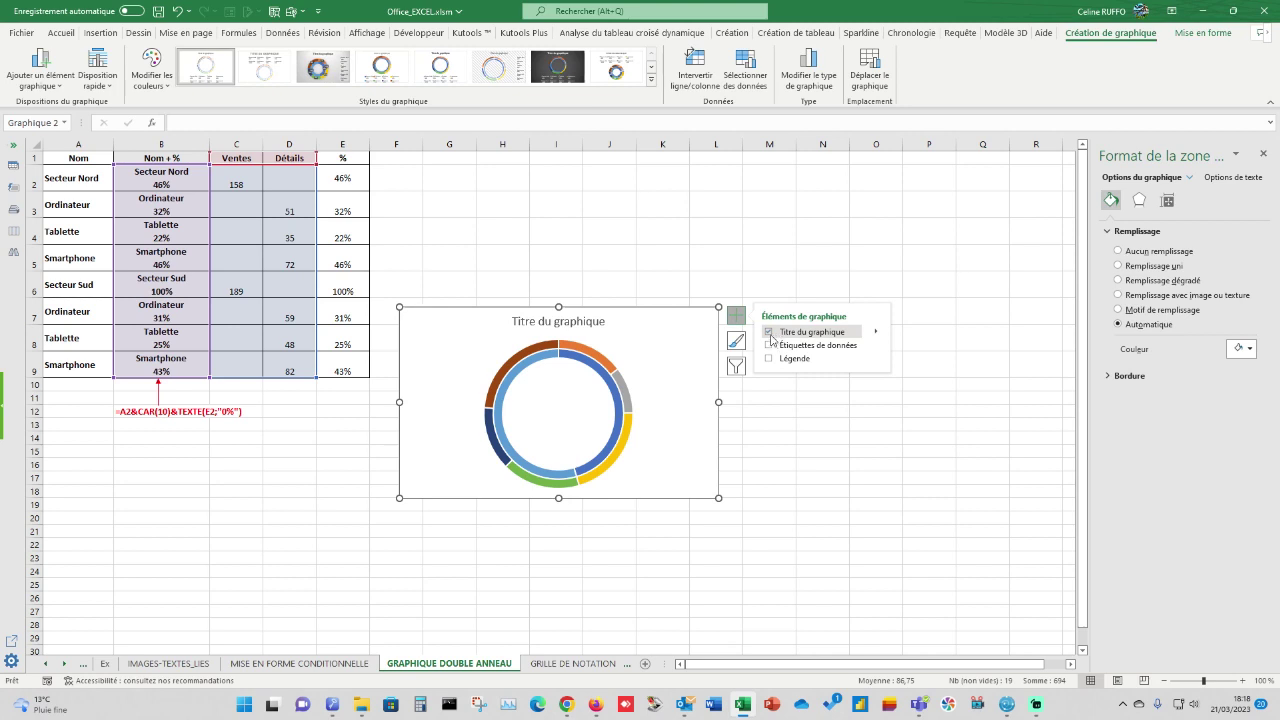
- Remove the chart title, move the chart higher and enlarge its frame
left_click(769, 332)
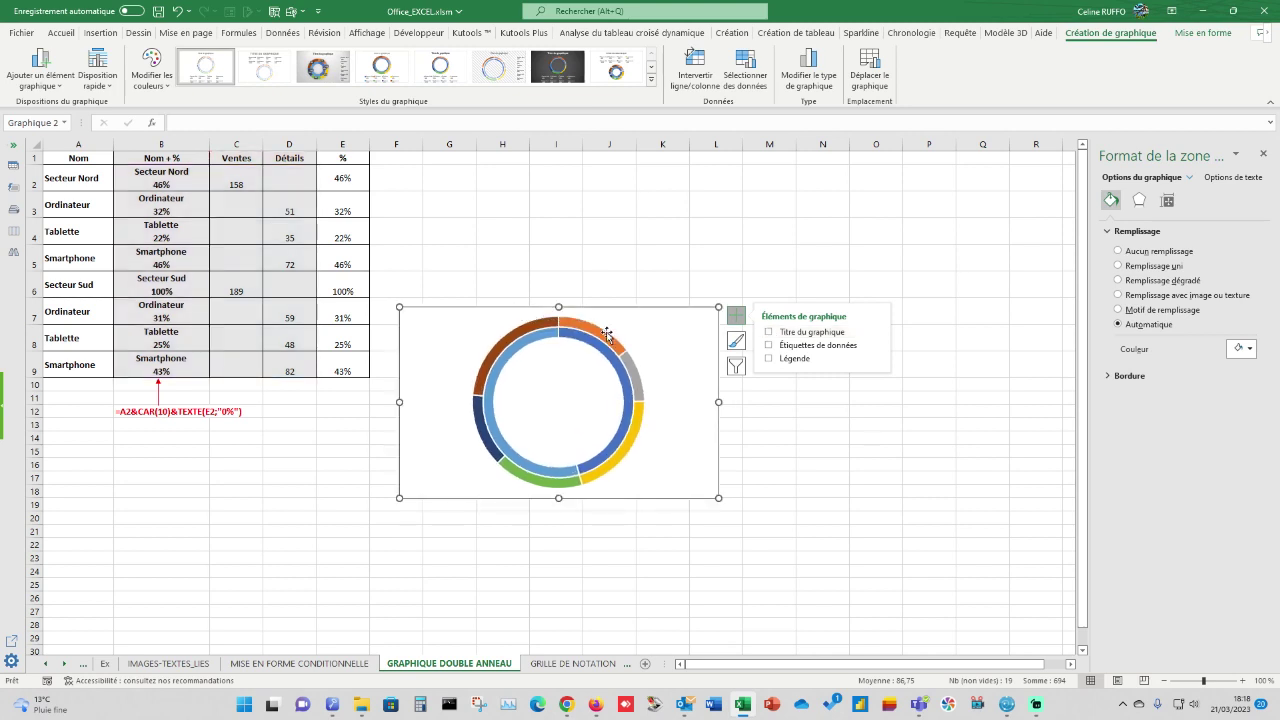
left_click(640, 322)
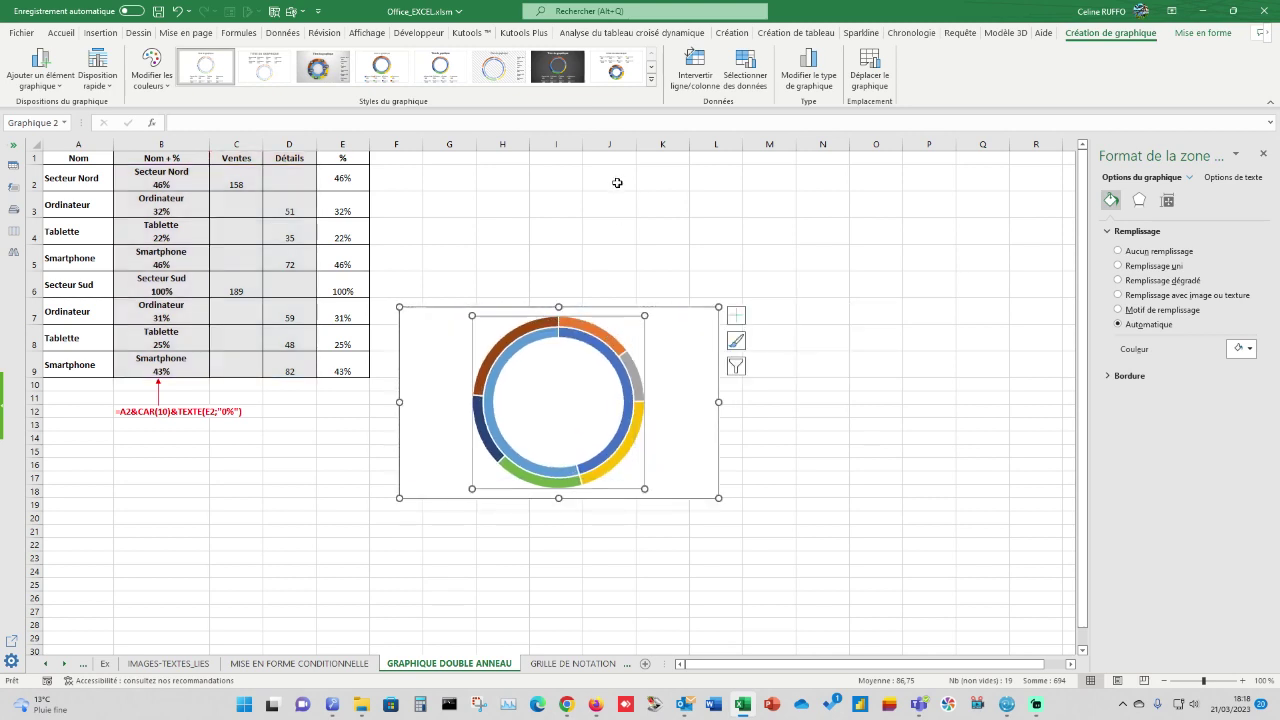
left_click(643, 329)
left_click_drag(666, 320, 674, 171)
left_click_drag(724, 363, 767, 460)
- Enlarge the plot area so the doughnut rings fill most of the chart
left_click(622, 328)
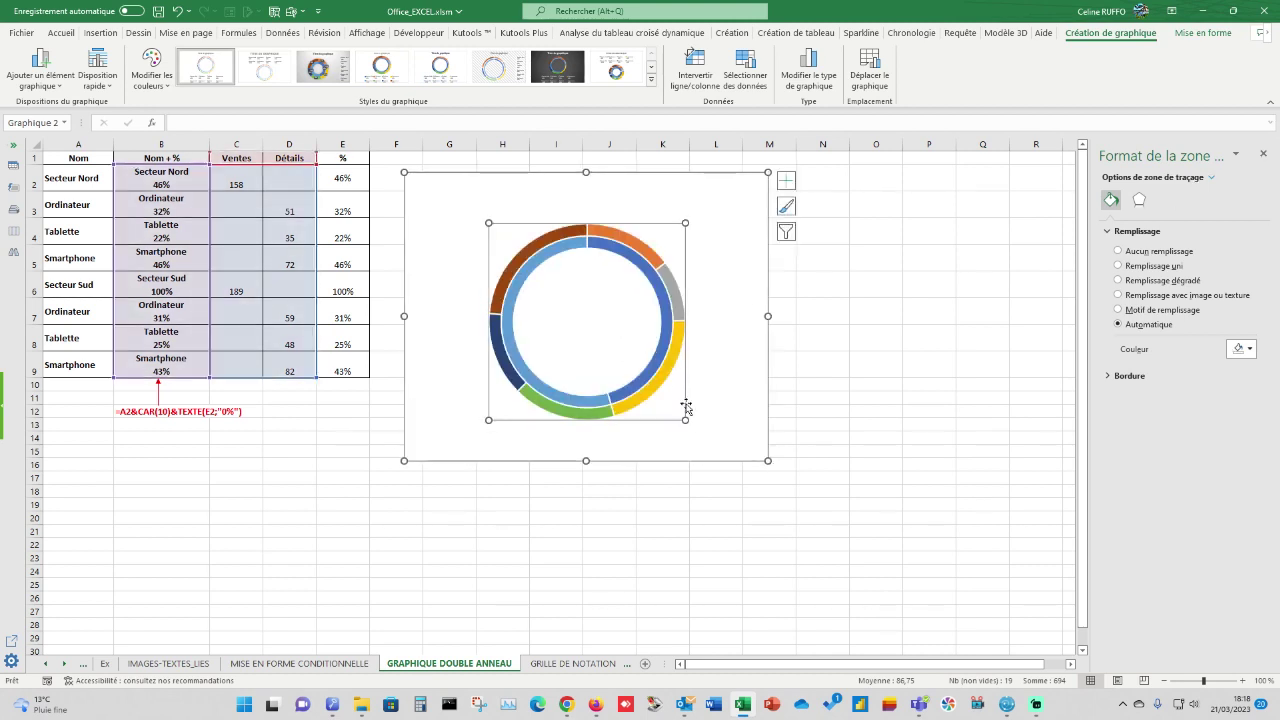
left_click_drag(685, 419, 736, 448)
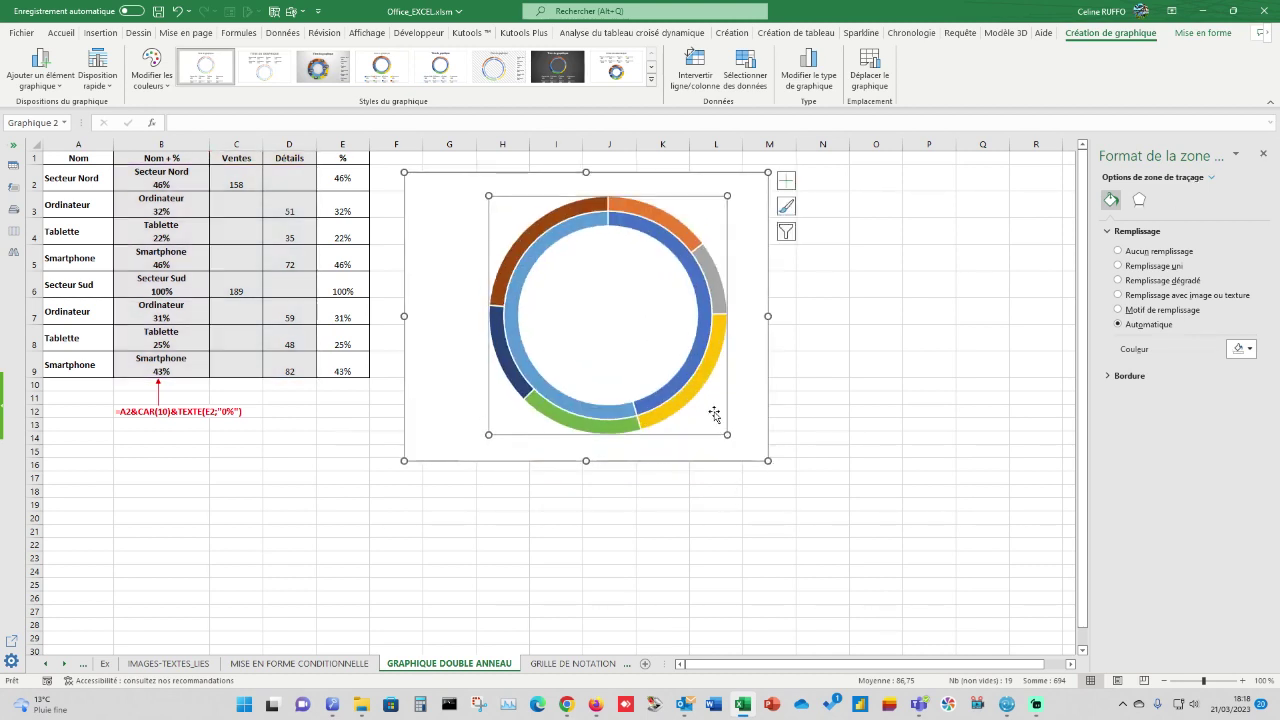
mouse_move(488, 196)
left_mouse_down()
mouse_move(470, 208)
mouse_move(470, 178)
left_mouse_up()
- Set the doughnut hole size to 20% on the Ventes series to thicken both rings
left_click_drag(699, 182, 690, 192)
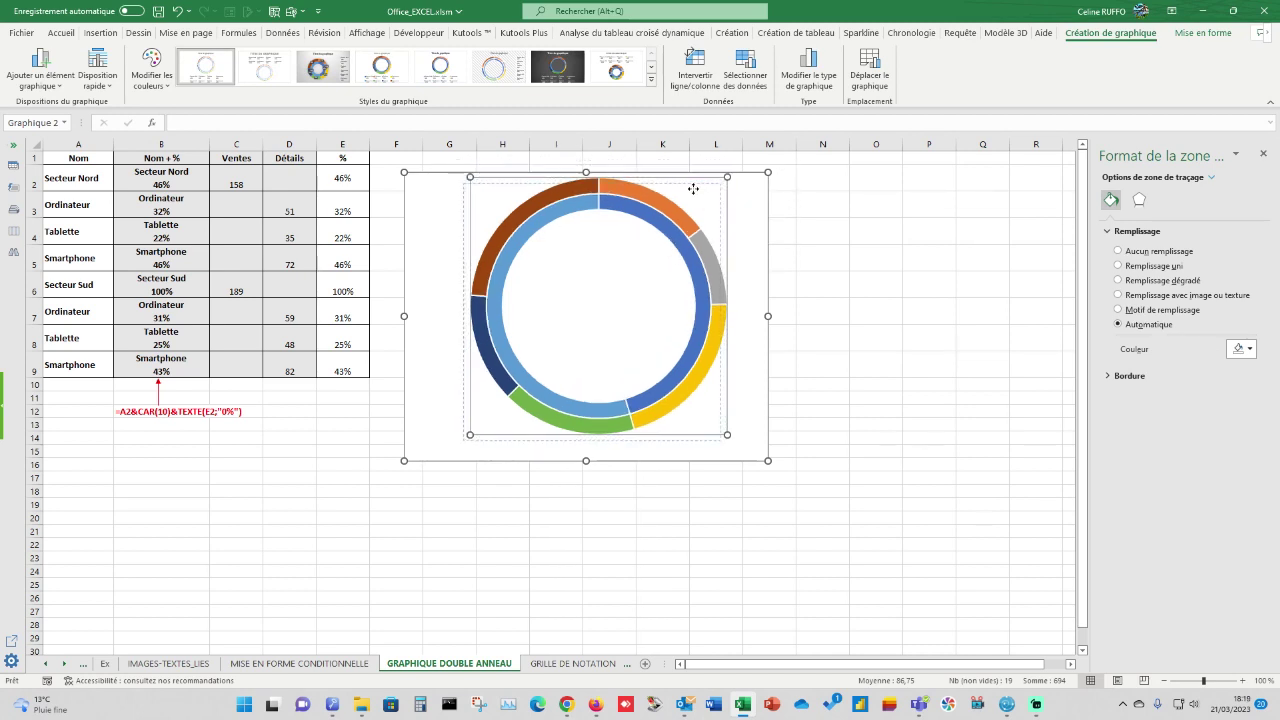
left_click(872, 240)
left_click(687, 260)
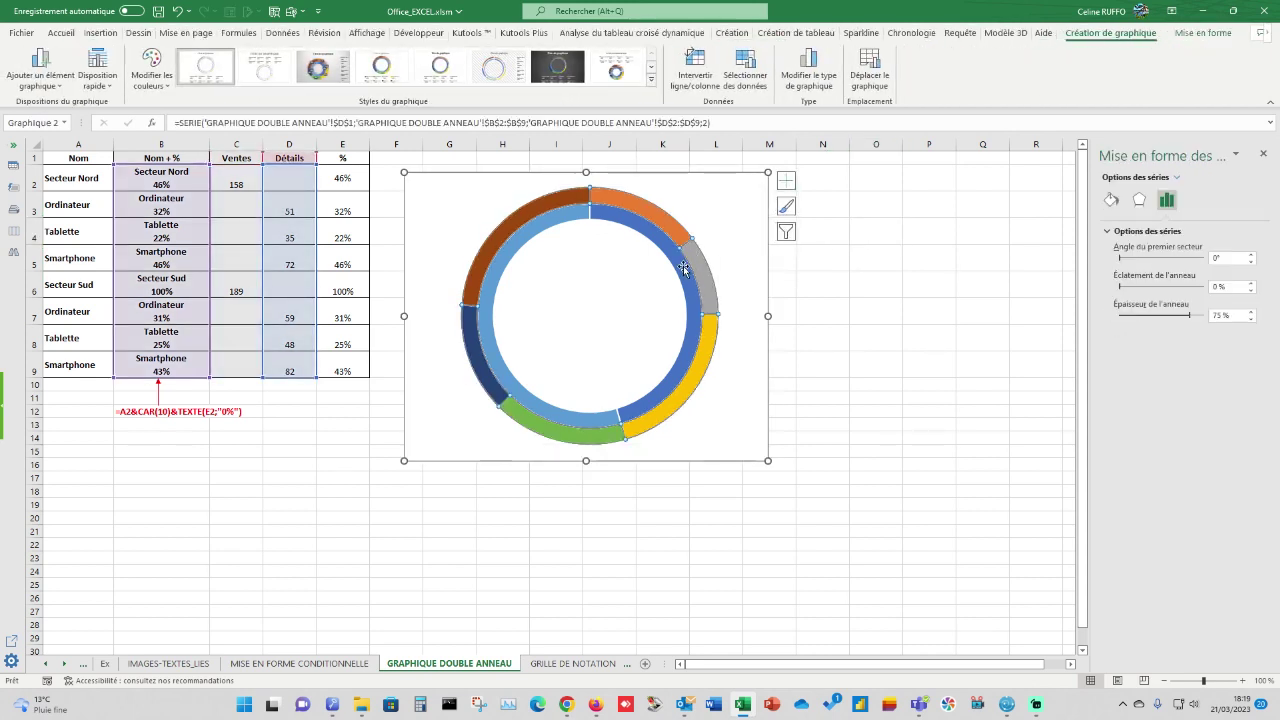
left_click(683, 268)
left_click(726, 260)
left_click(683, 280)
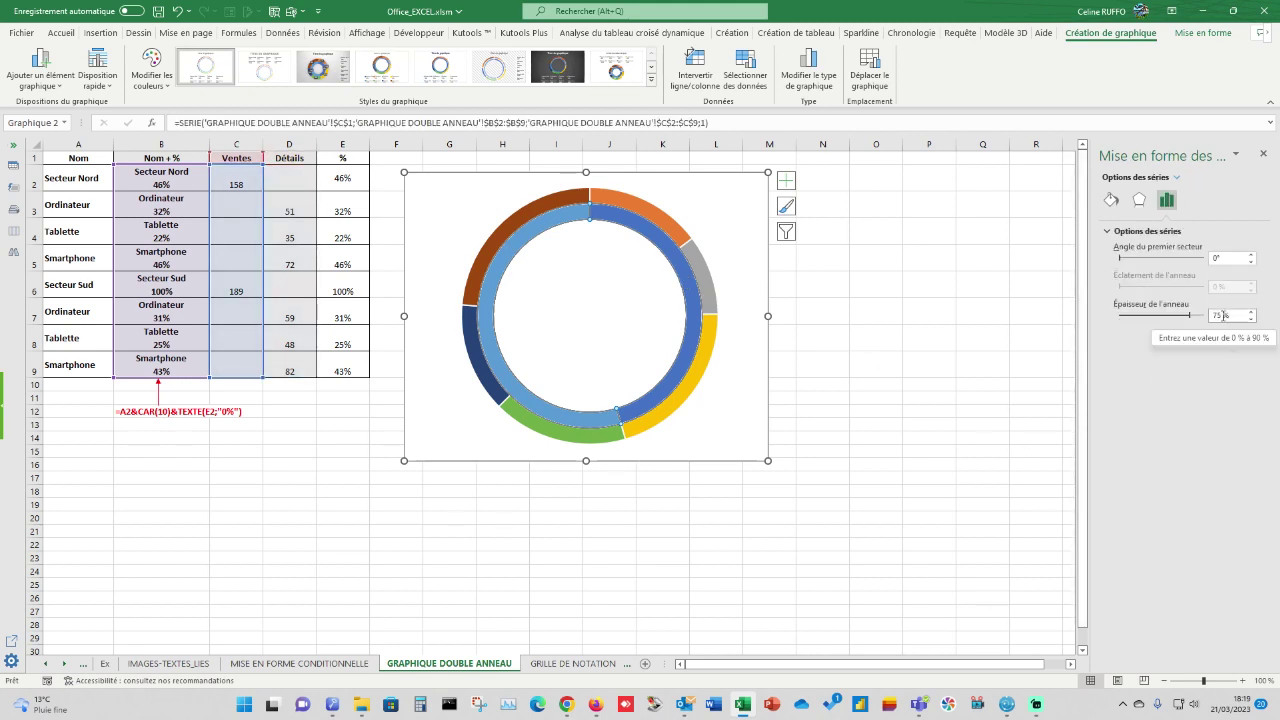
double_click(1220, 315)
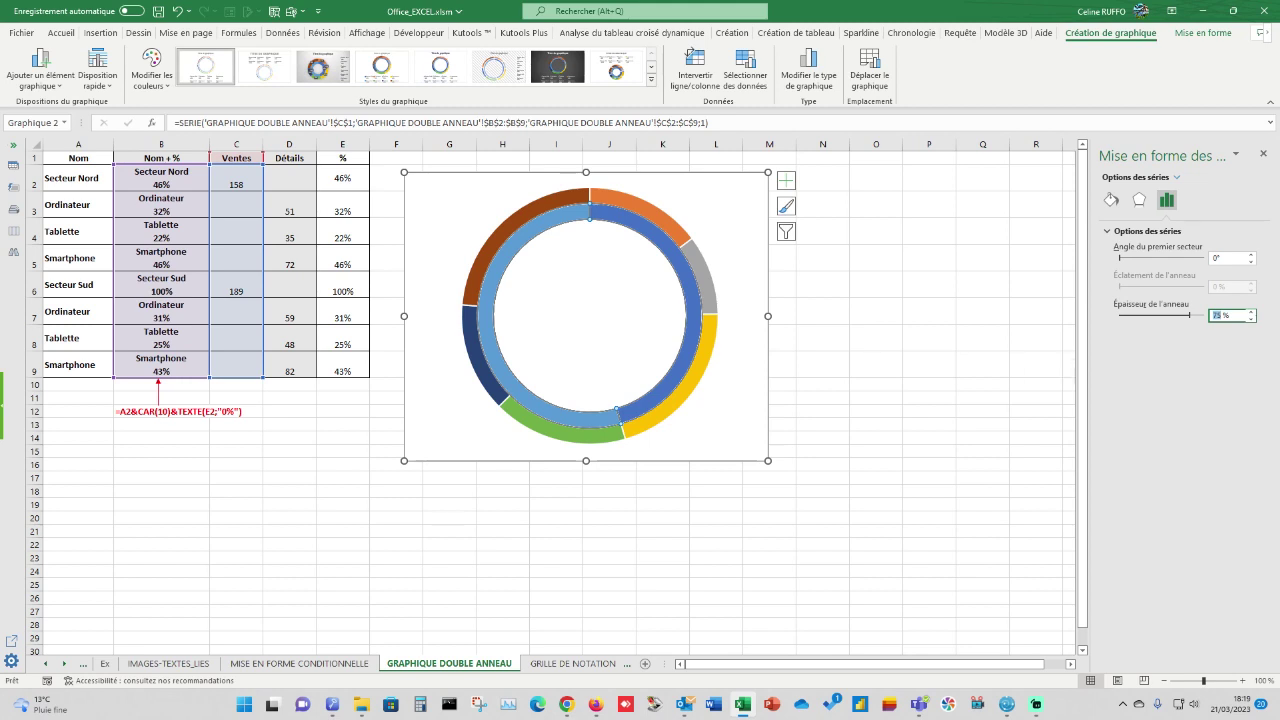
type("20")
key("Return")
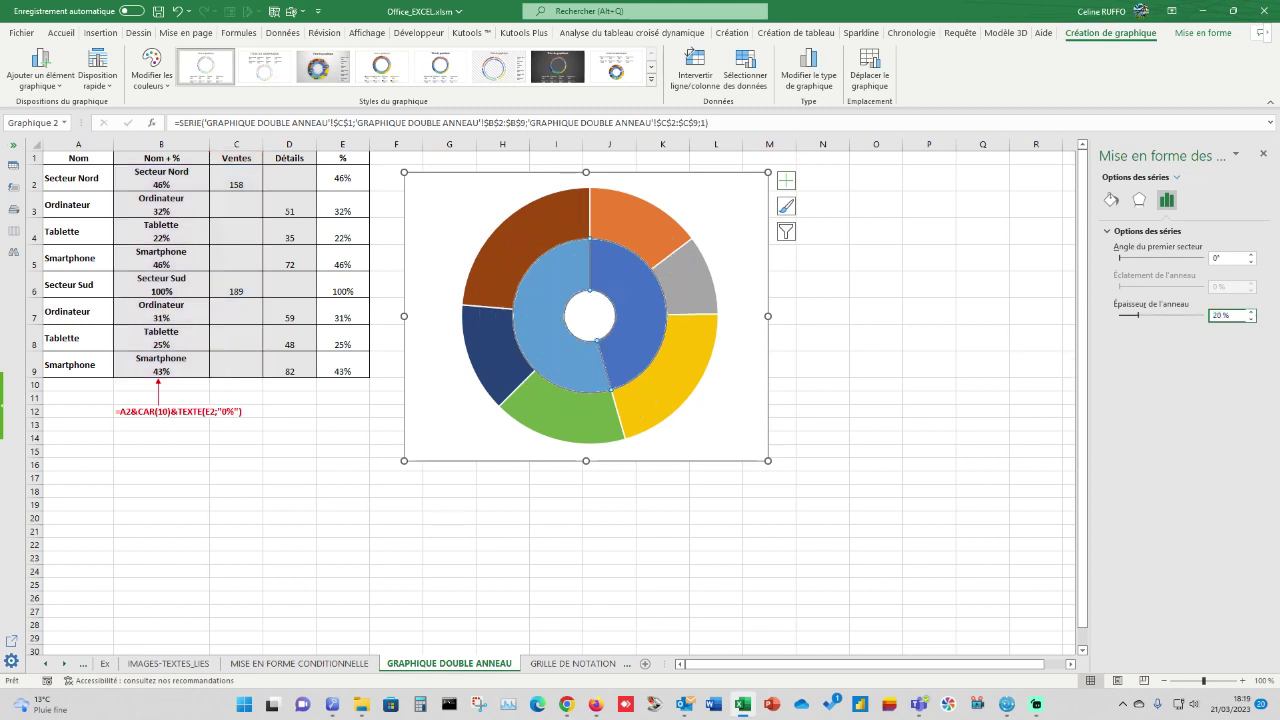
left_click(852, 402)
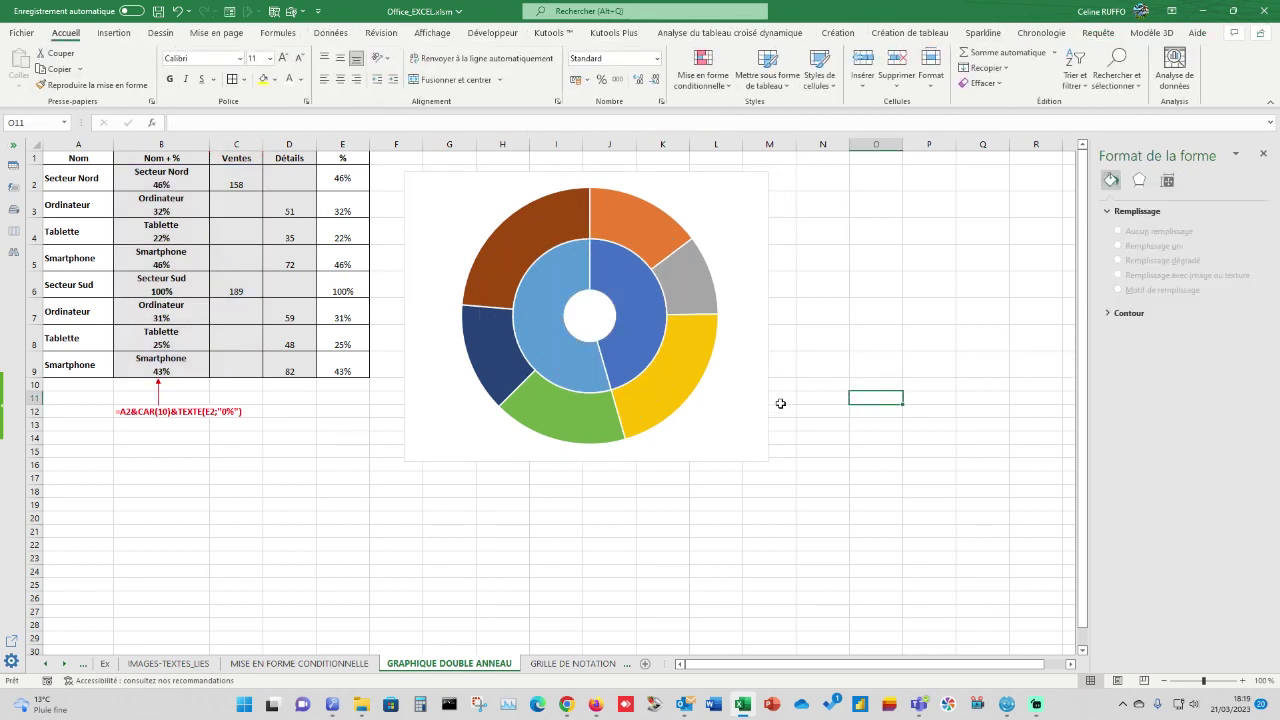
- Uncheck Quadrillage on the Affichage tab to hide the sheet gridlines
left_click(721, 200)
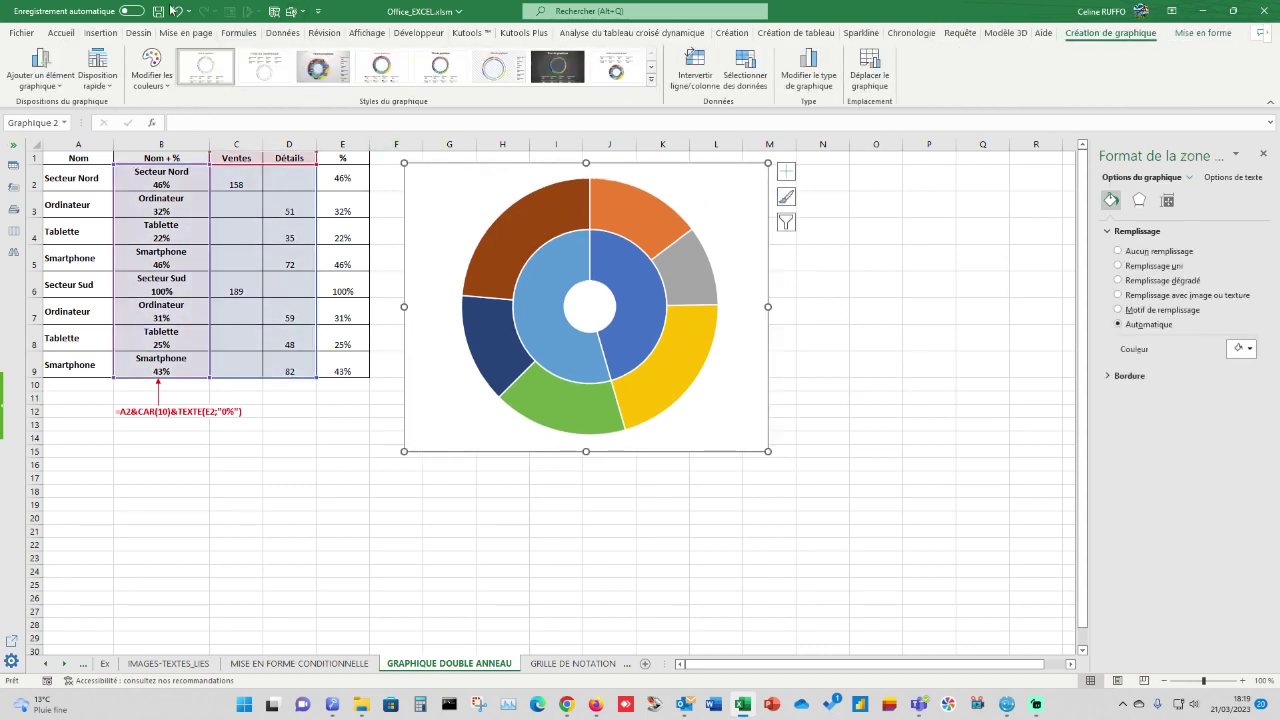
left_click(61, 33)
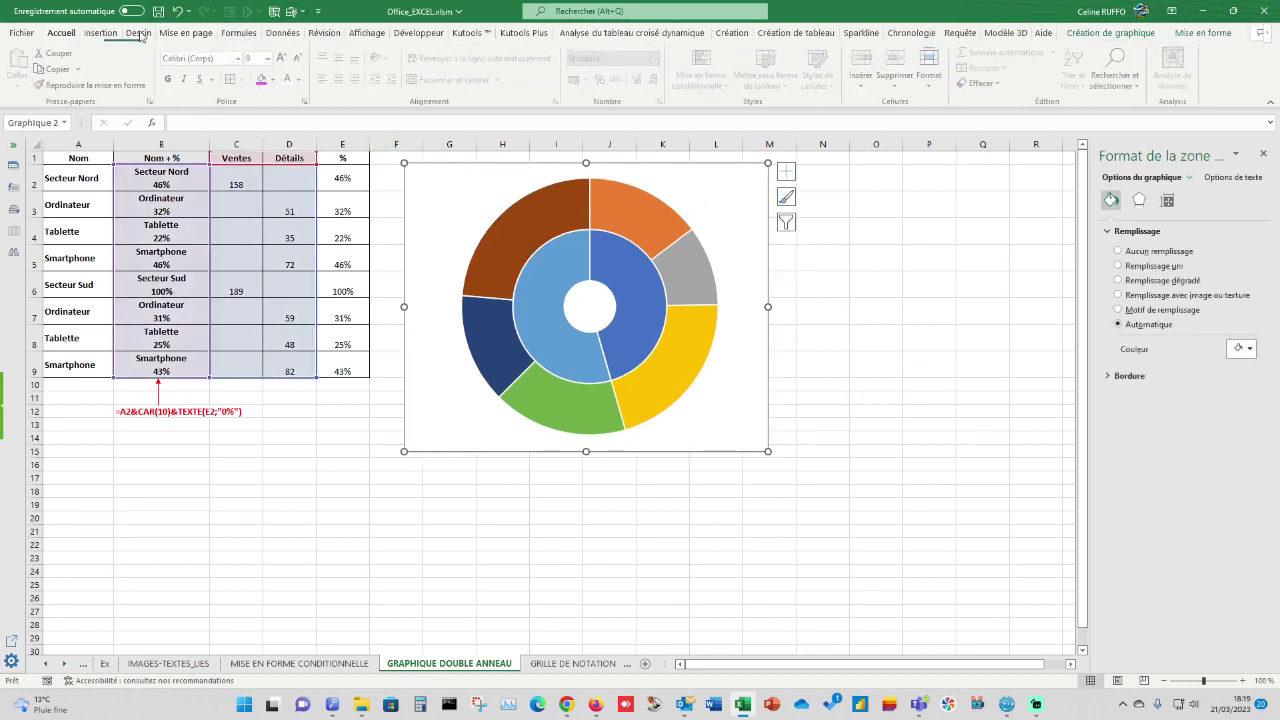
left_click(366, 33)
left_click(885, 285)
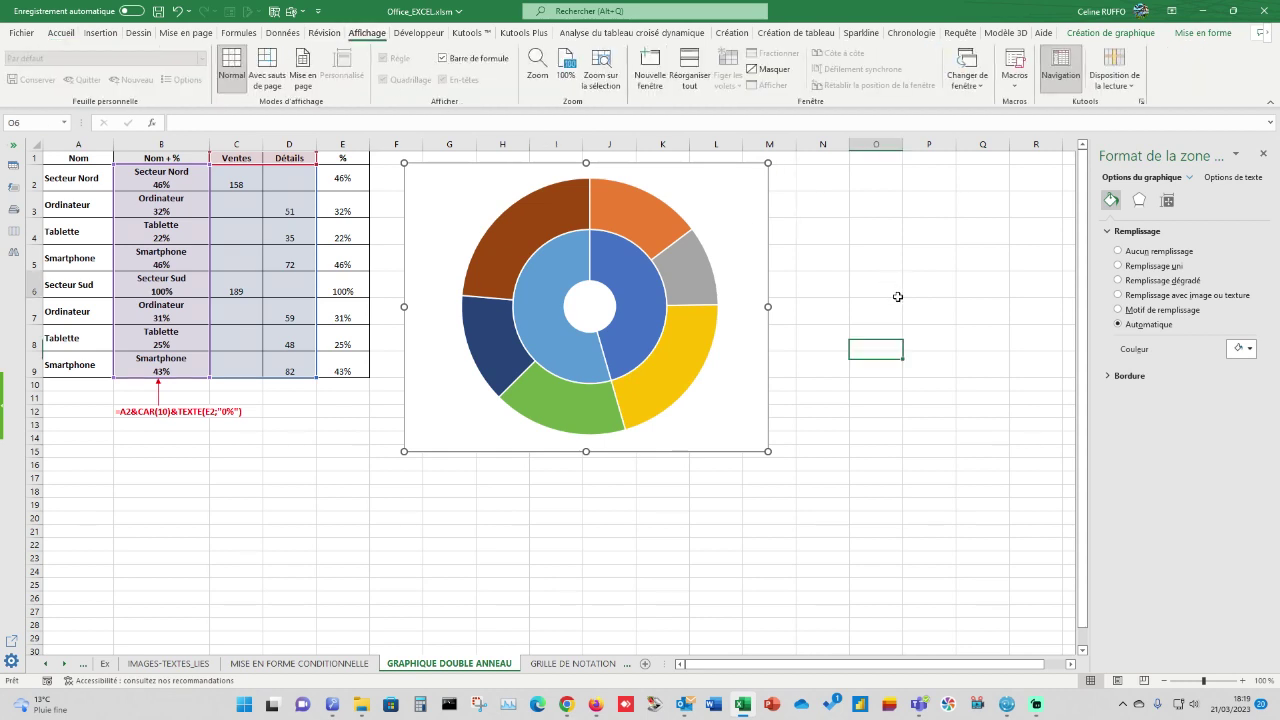
double_click(400, 83)
left_click(401, 82)
left_click(935, 337)
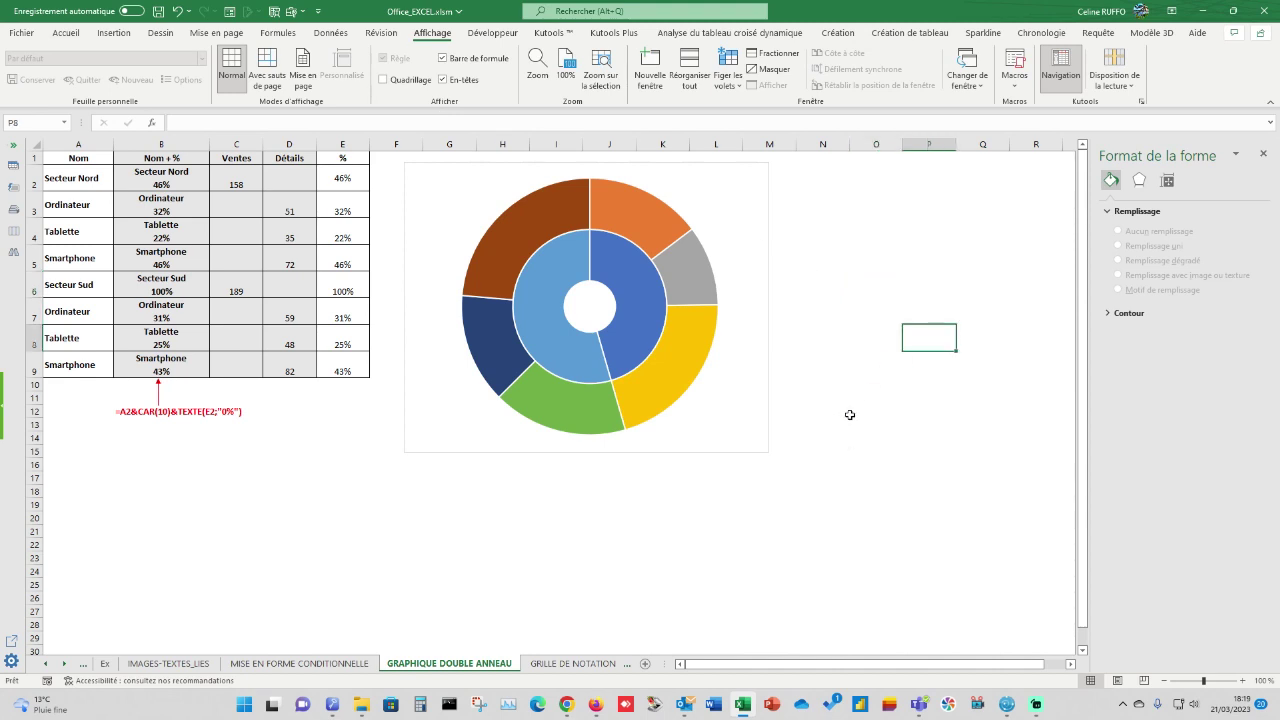
- Select the outer Détails ring series of the doughnut chart
left_click(728, 240)
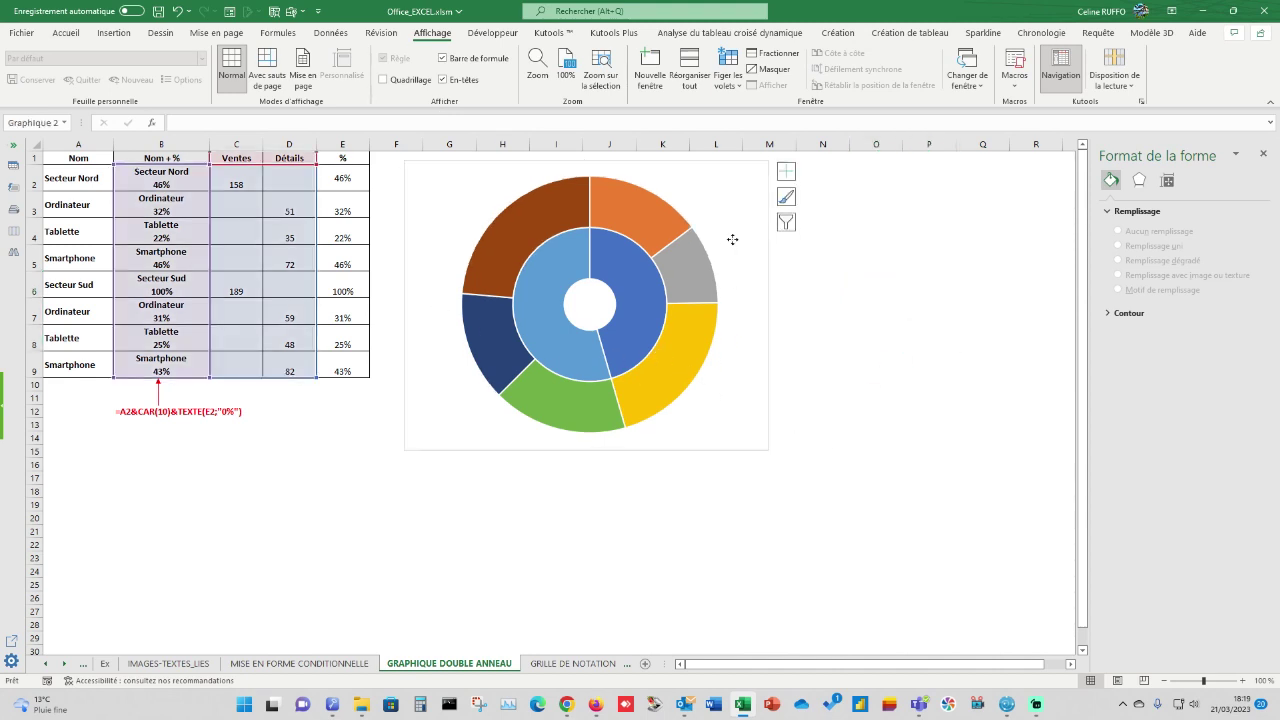
left_click(541, 224)
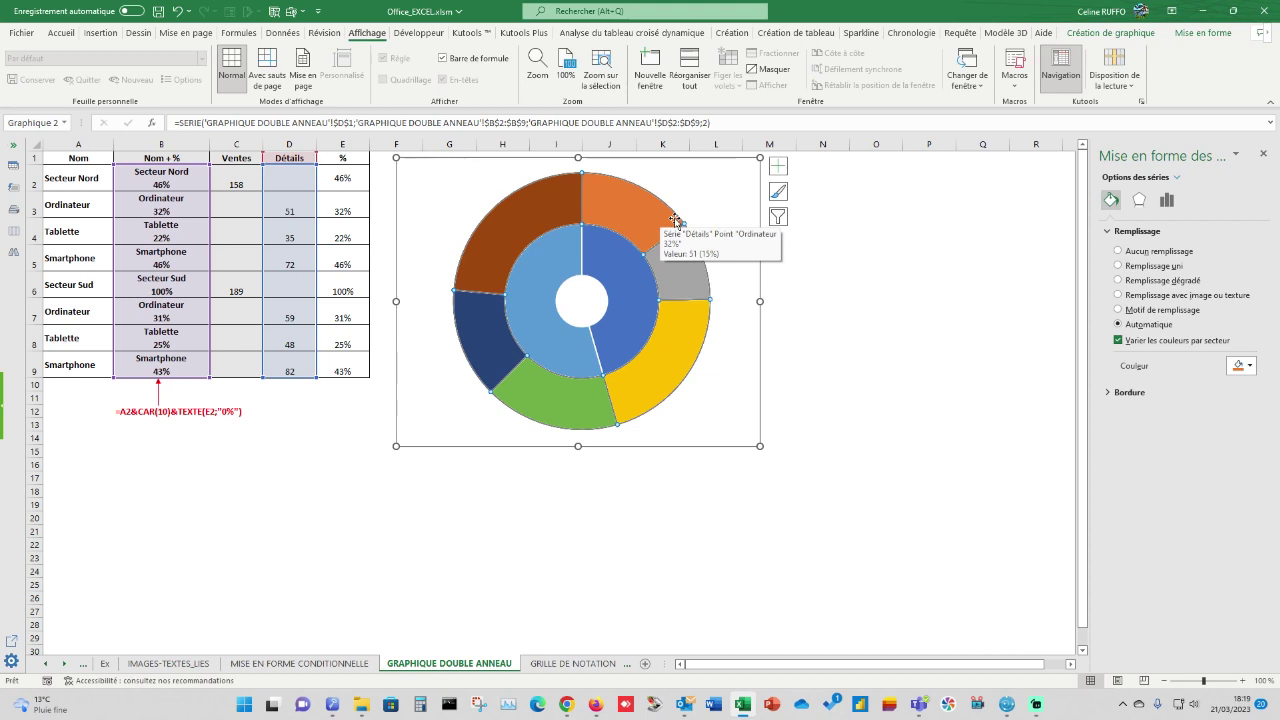
right_click(656, 222)
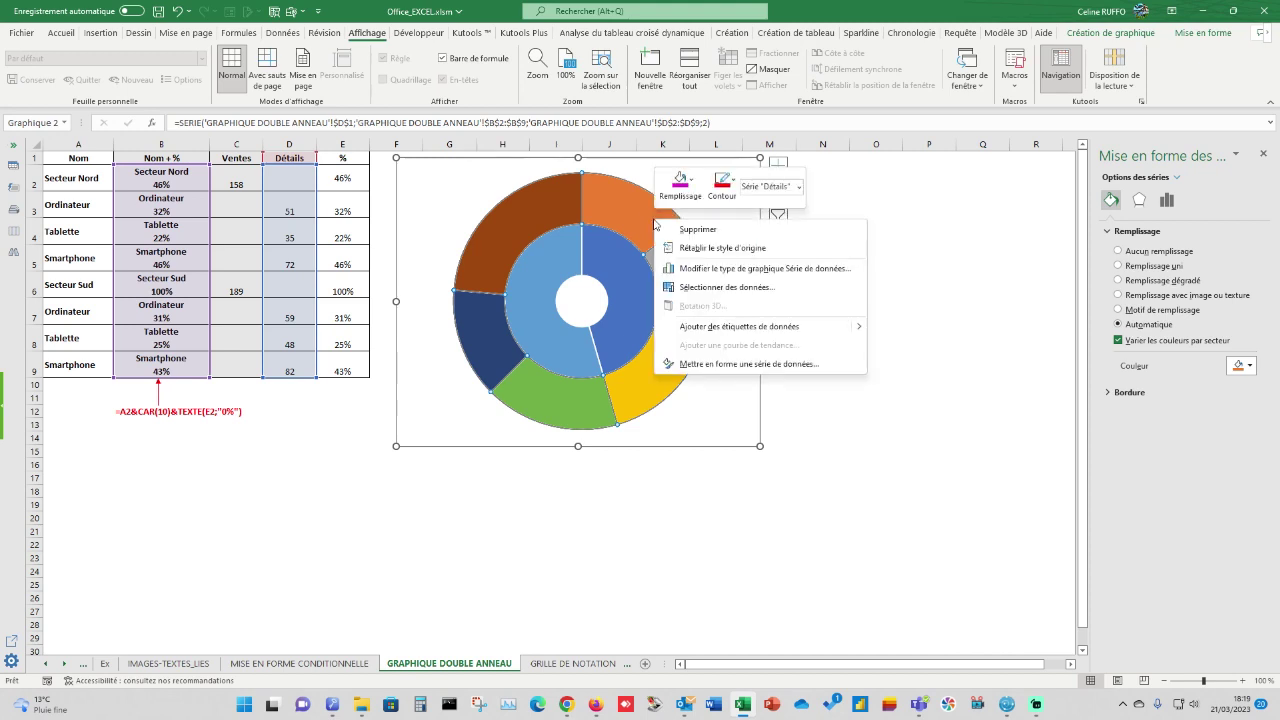
- Add data labels showing 51, 35, 72, 59 and 82 on the outer Détails ring
left_click(718, 328)
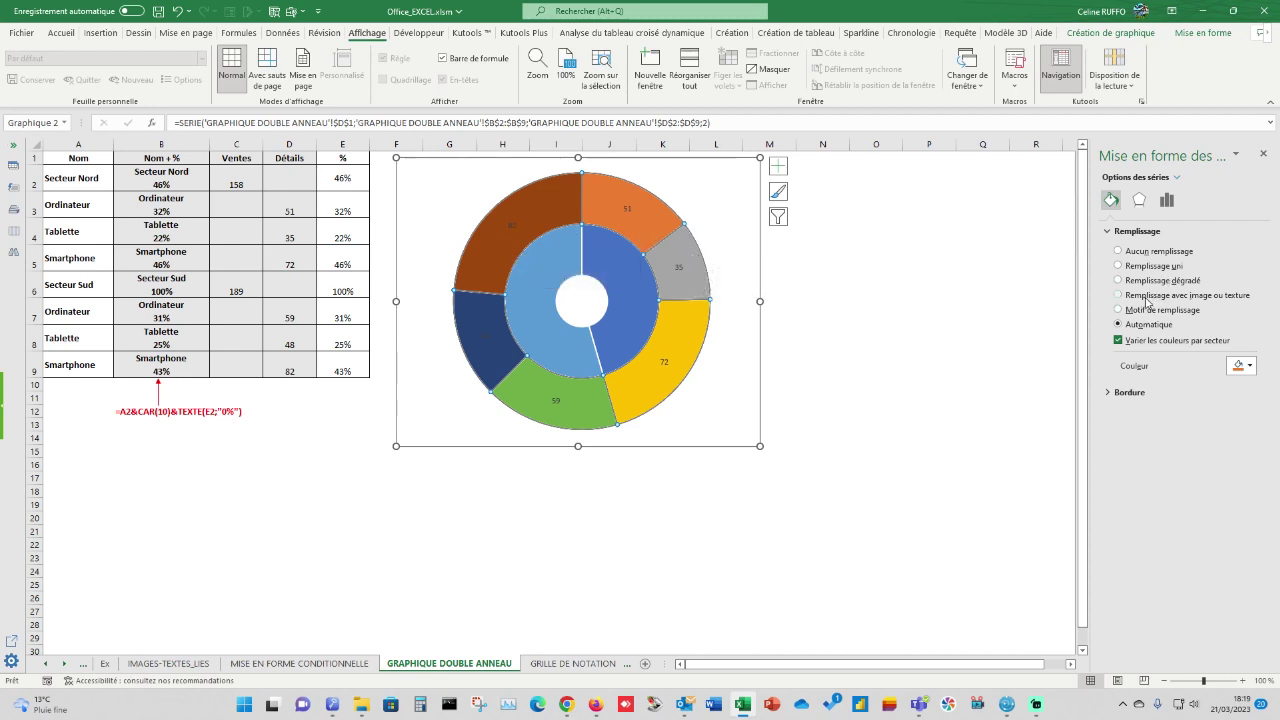
left_click(628, 212)
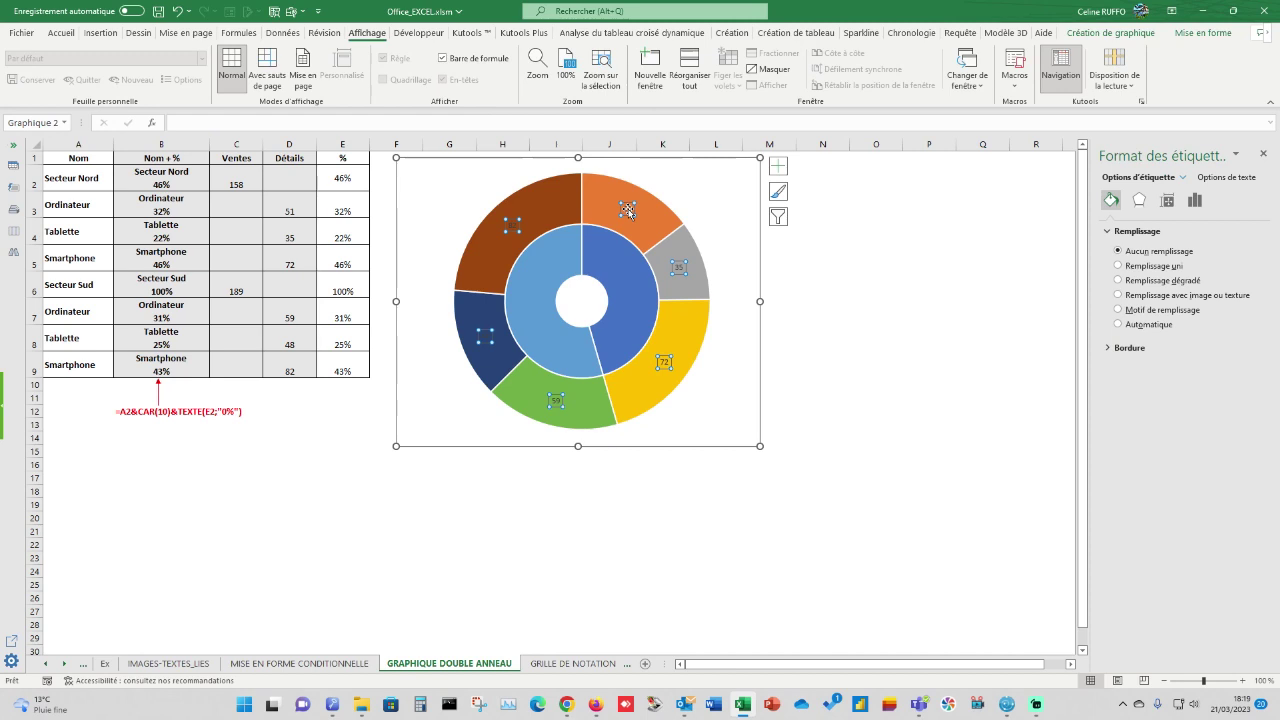
left_click(1193, 203)
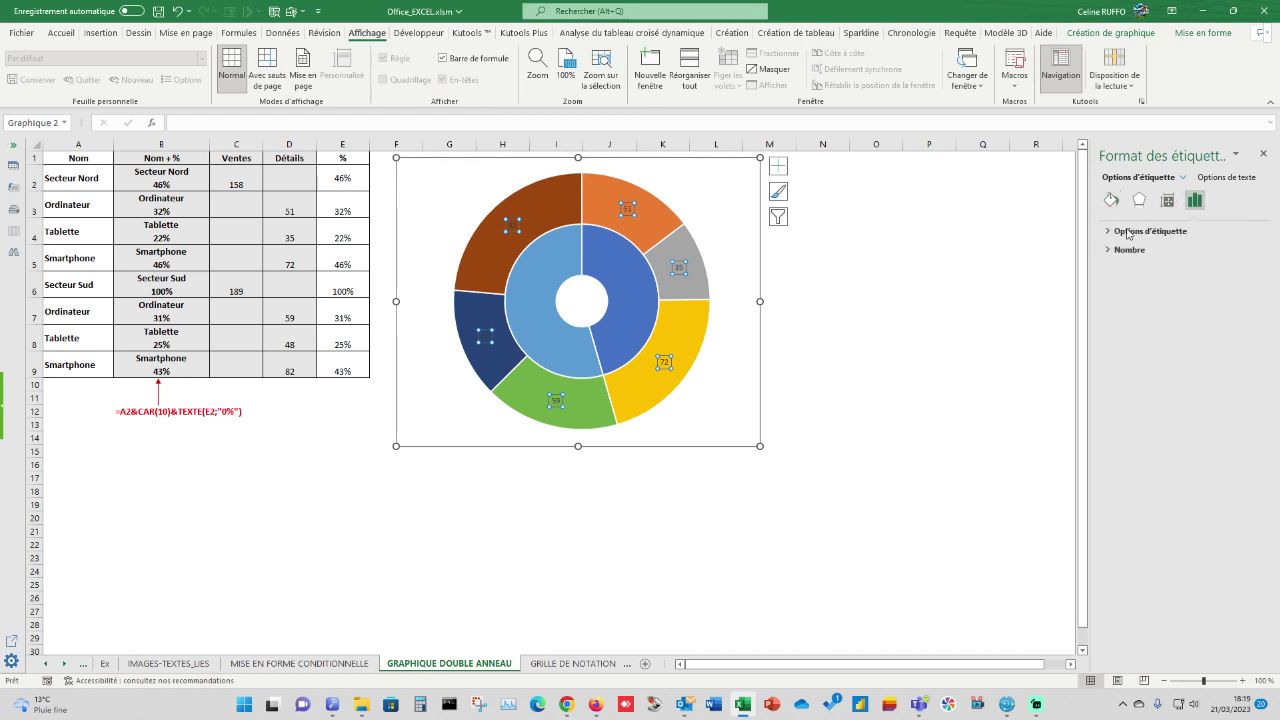
left_click(1130, 231)
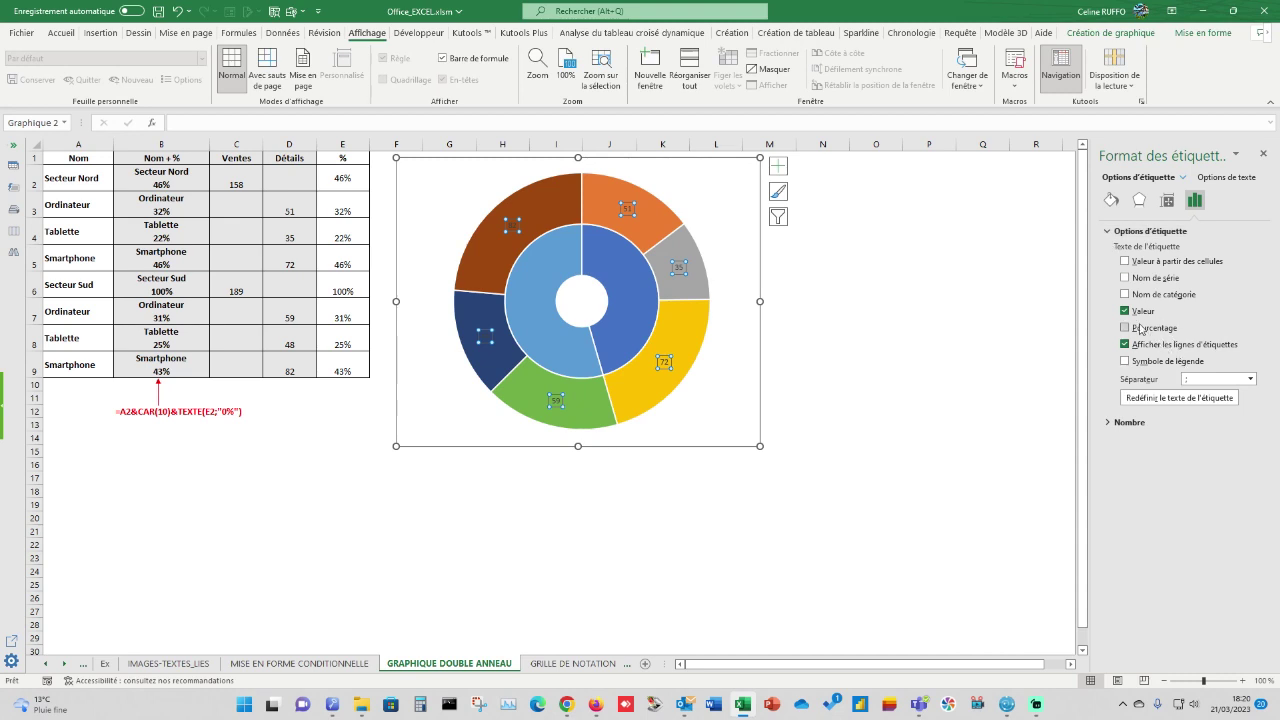
left_click(1125, 328)
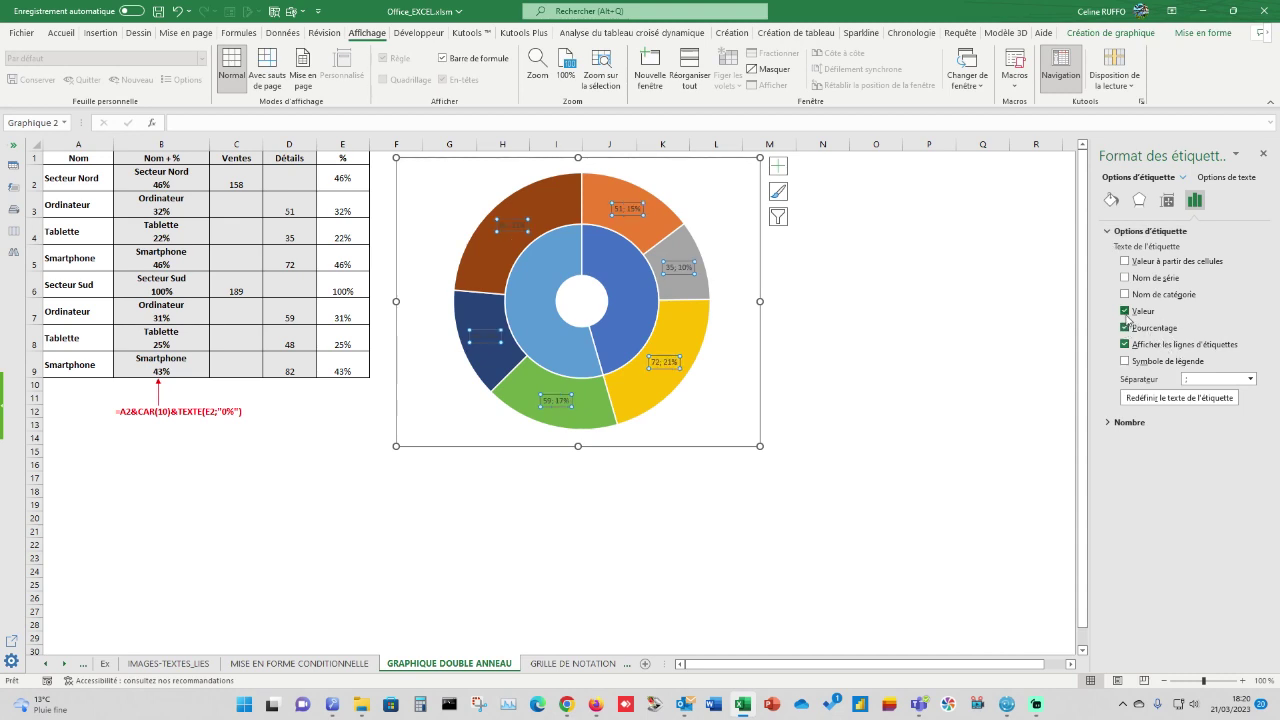
left_click(1125, 311)
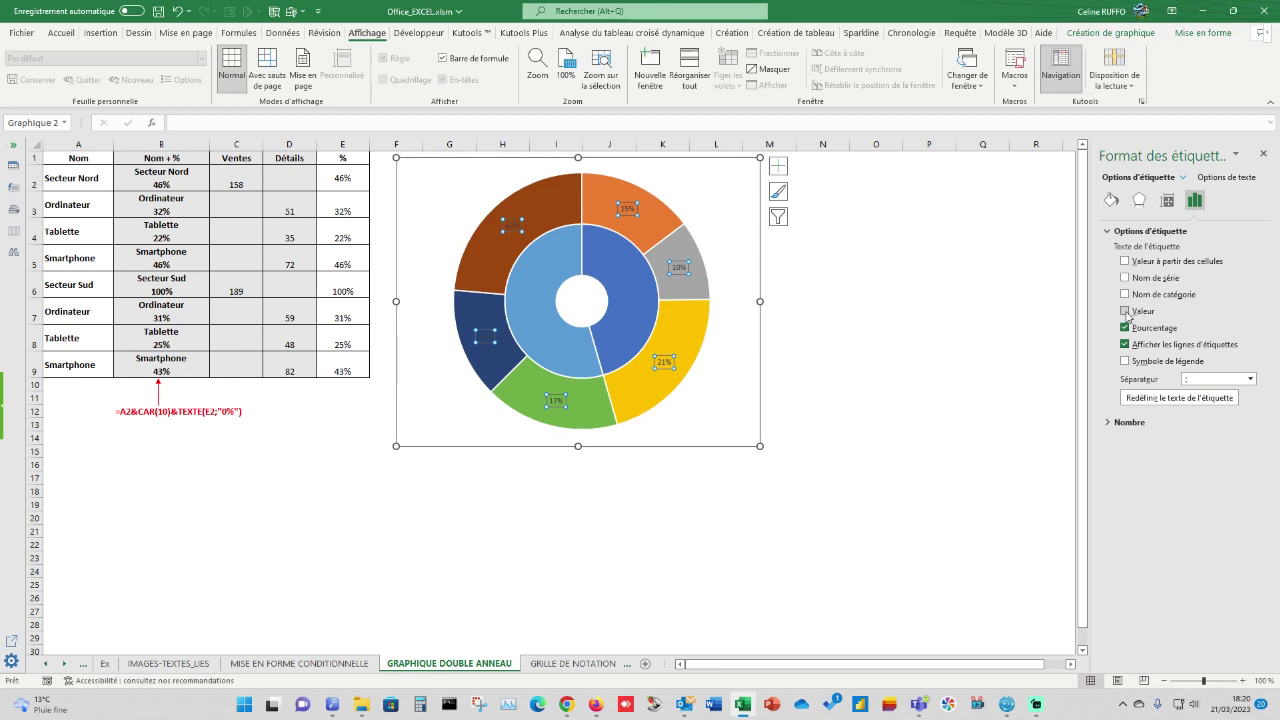
left_click(620, 283)
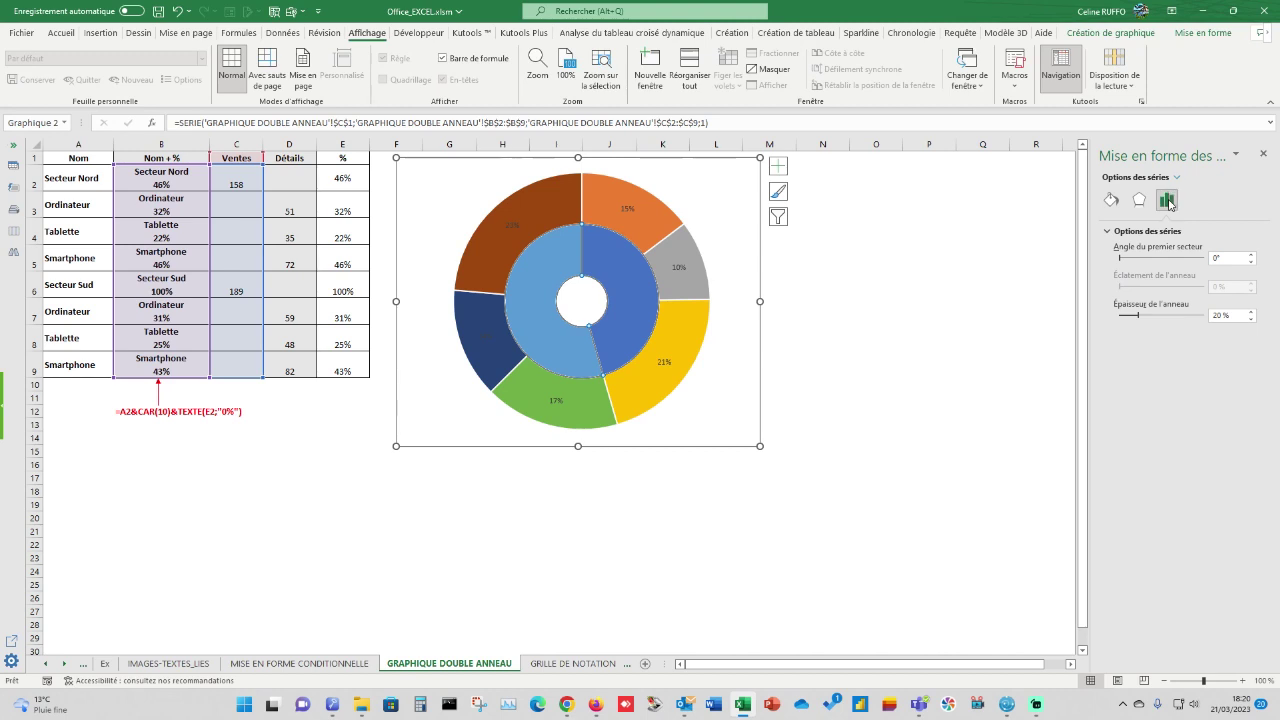
left_click(1111, 200)
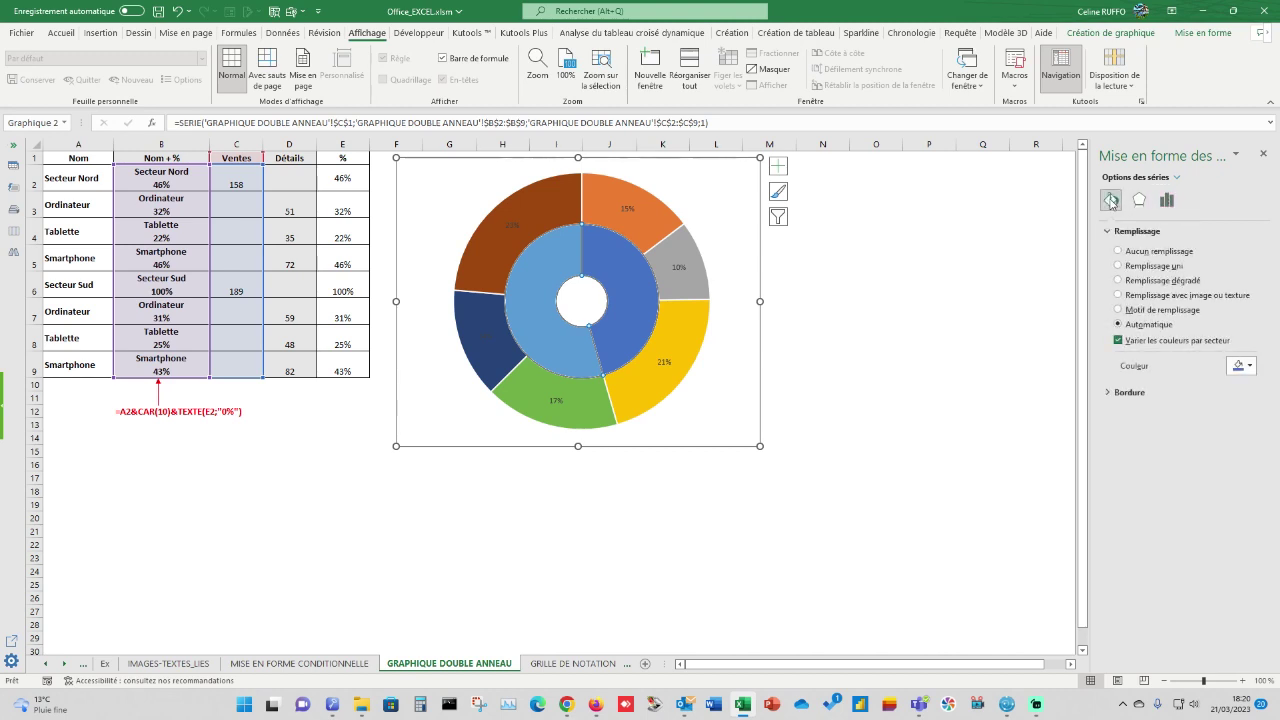
left_click(1166, 200)
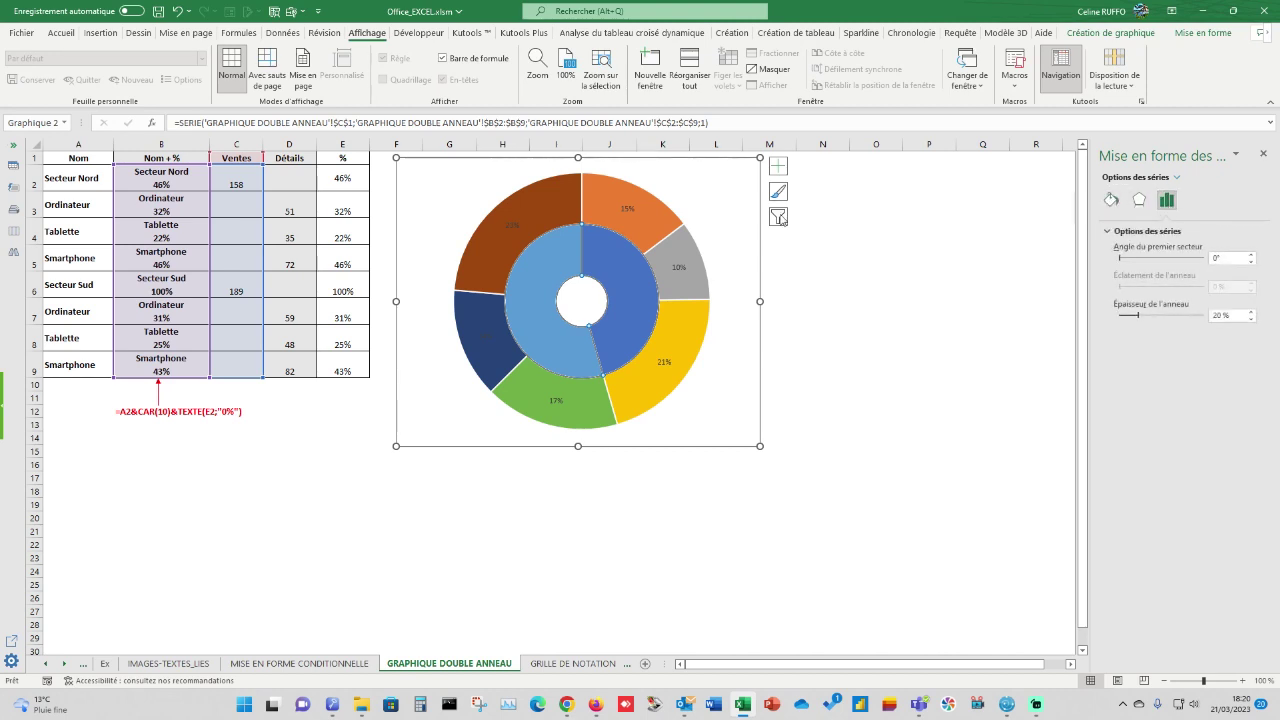
- Label the inner Ventes ring with category names and percentages (46%, 54%) instead of values
right_click(614, 272)
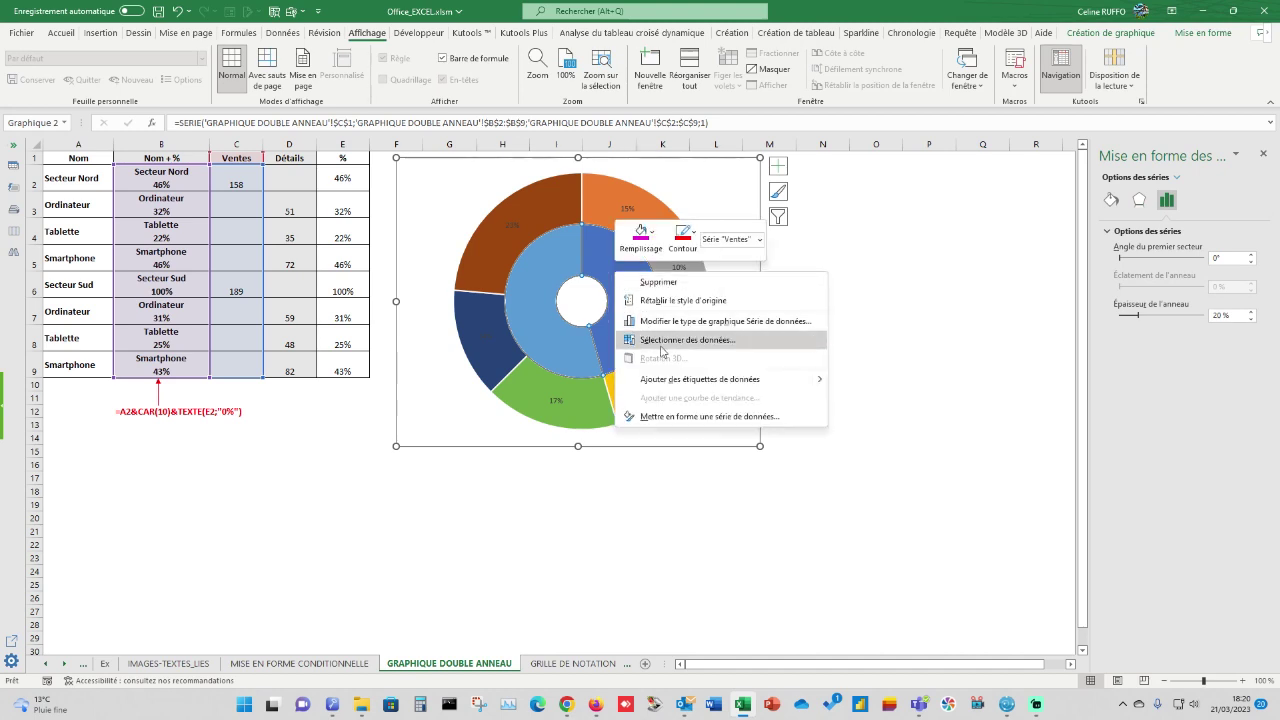
left_click(690, 379)
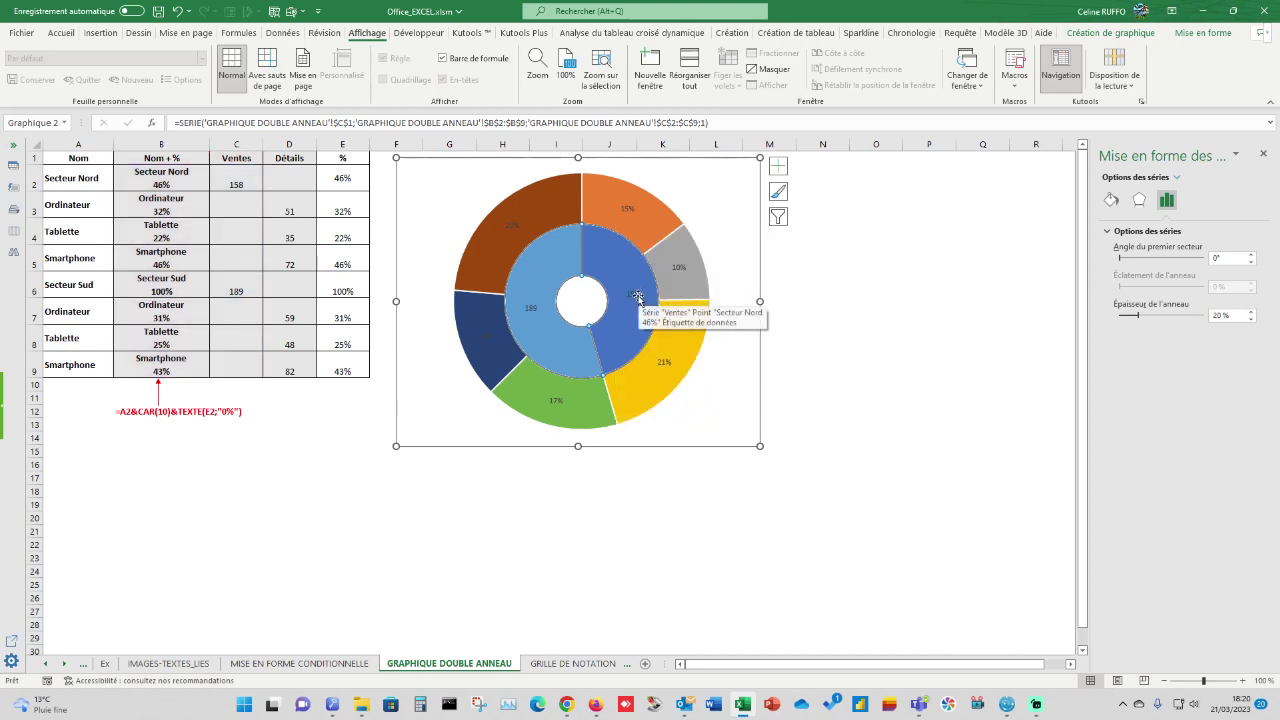
left_click(634, 295)
left_click(1194, 200)
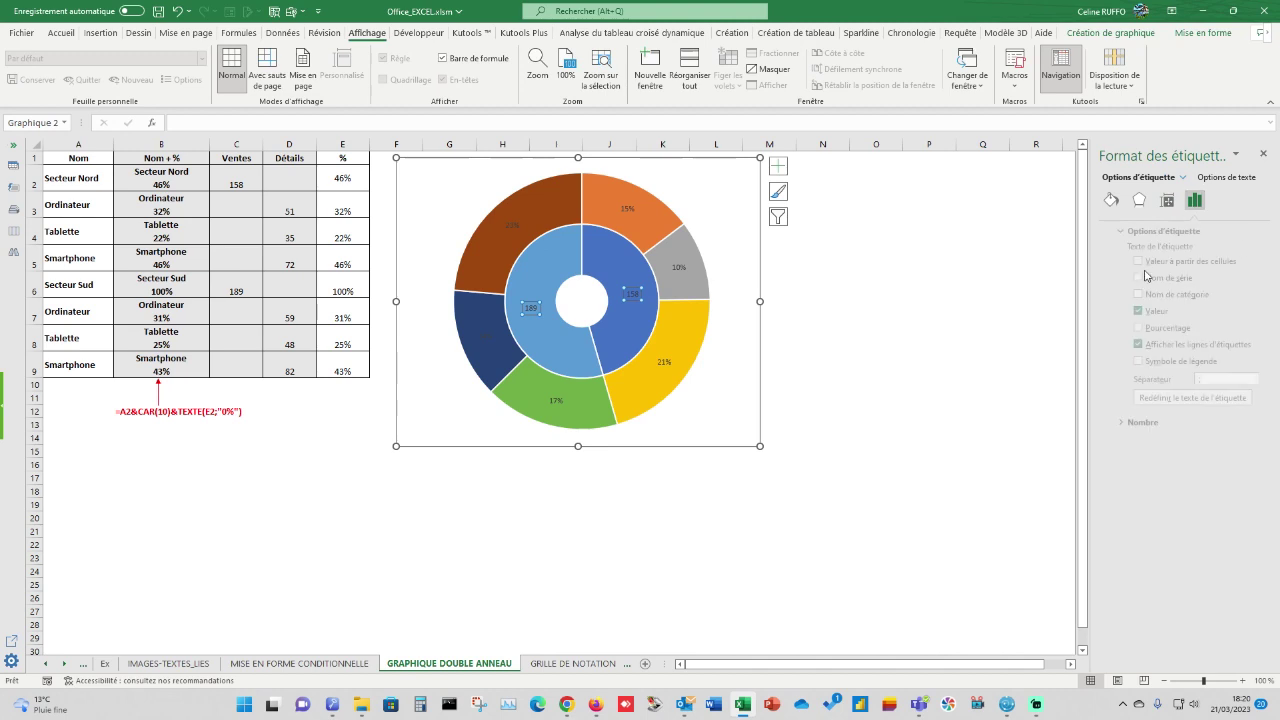
left_click(1124, 327)
left_click(1125, 311)
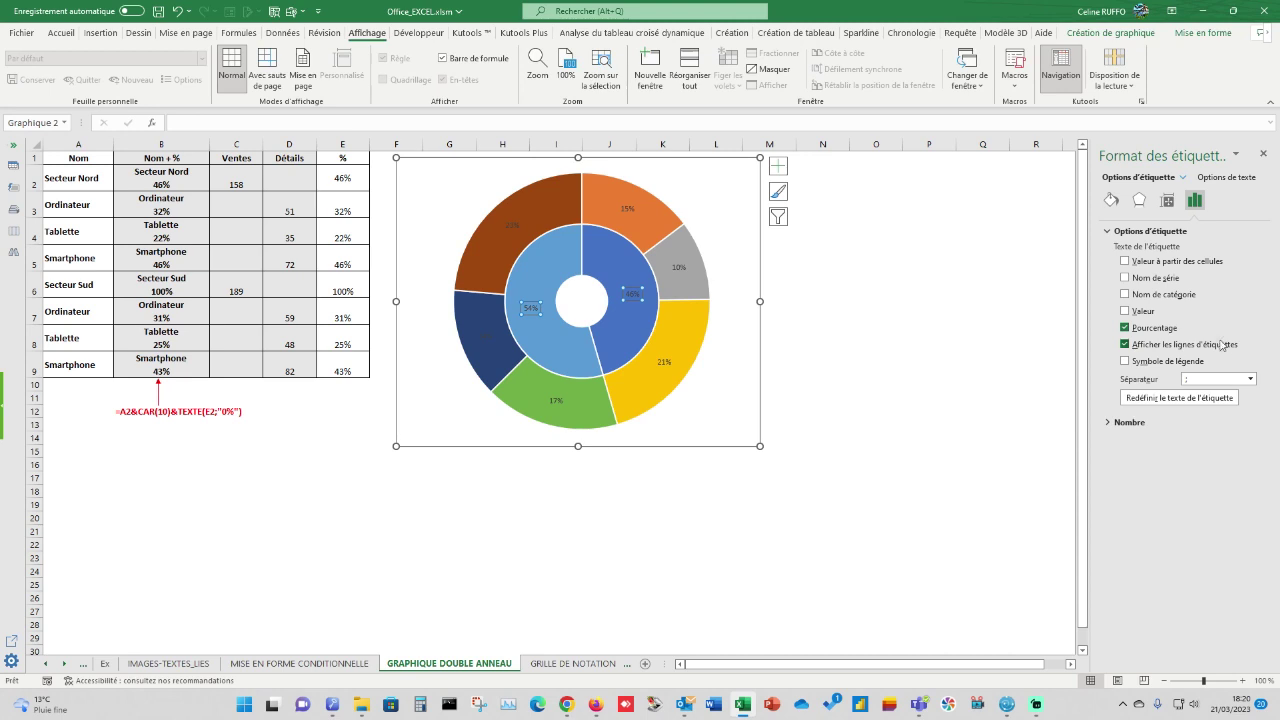
left_click(1156, 299)
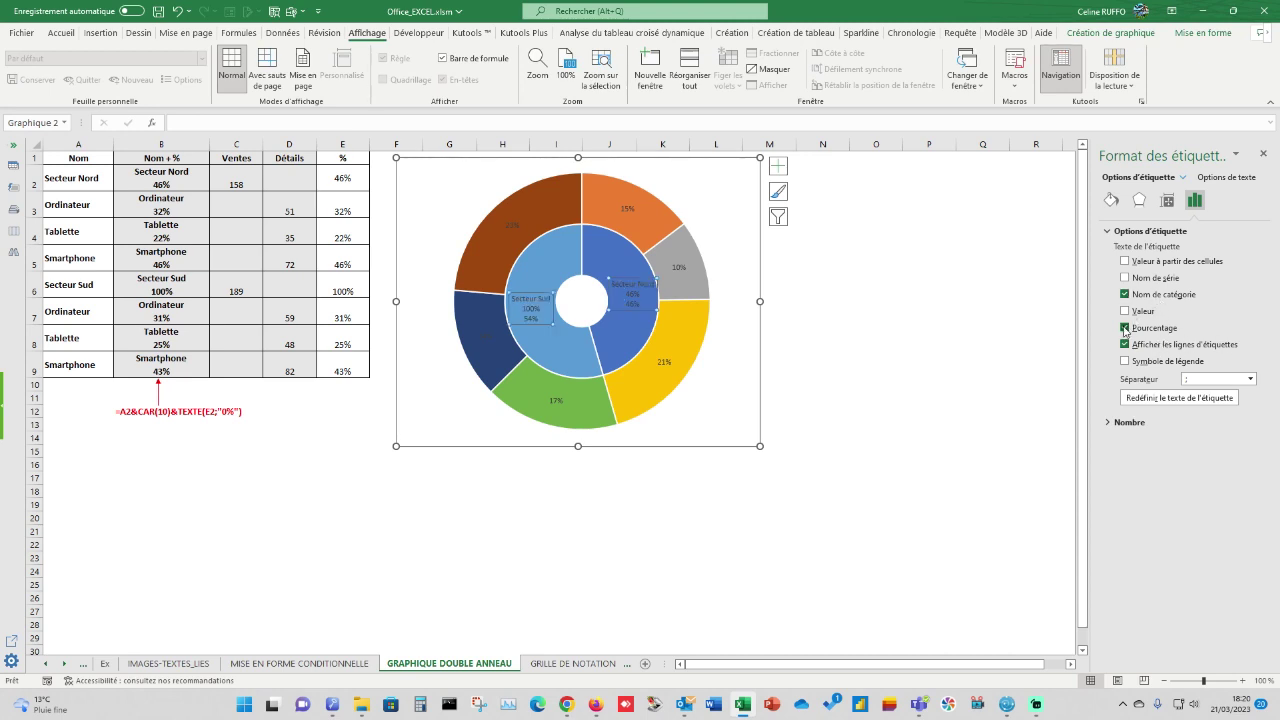
- Change inner and outer ring labels to category name plus percentage, e.g. Secteur Nord 46%, Ordinateur 32%
left_click(1125, 328)
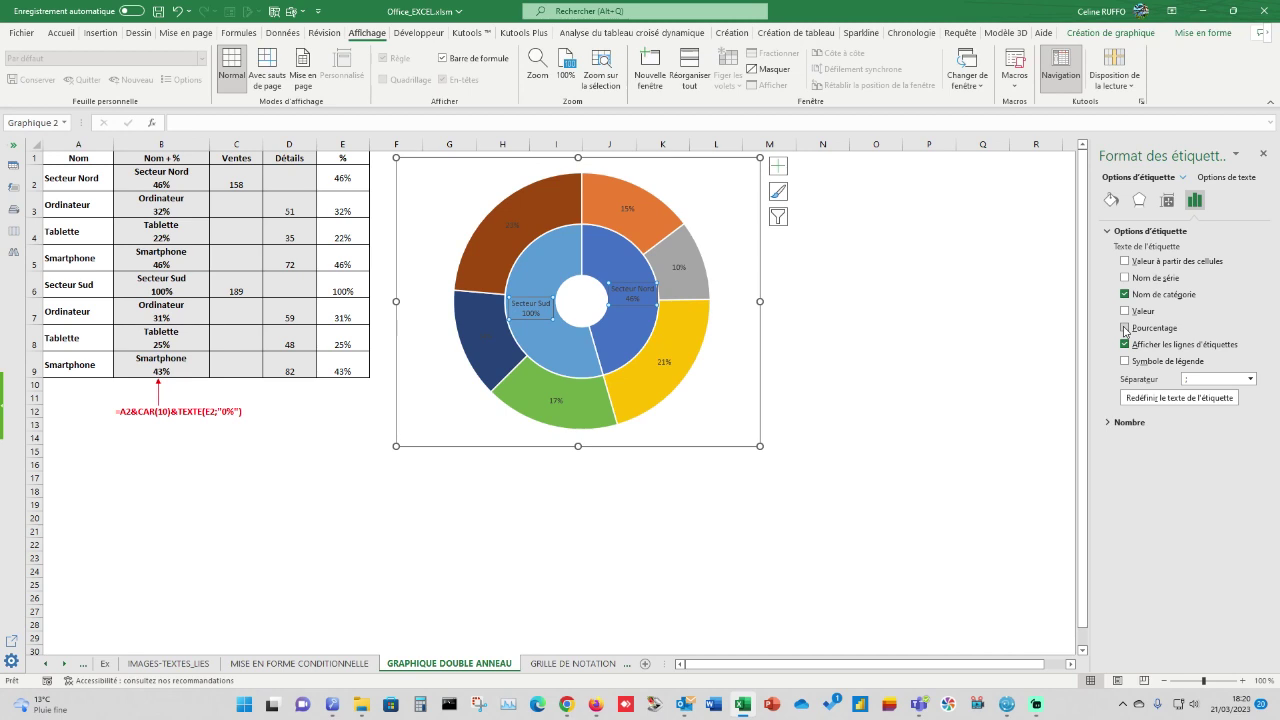
left_click(630, 210)
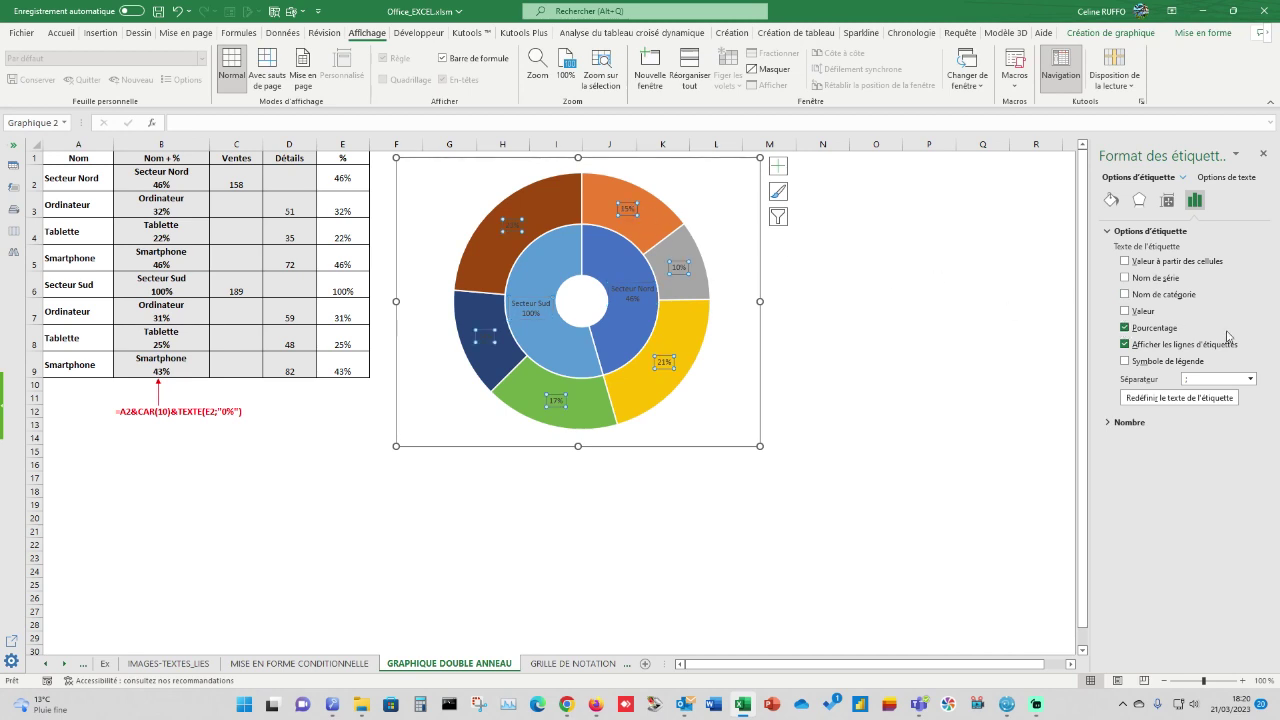
left_click(1139, 330)
left_click(1152, 295)
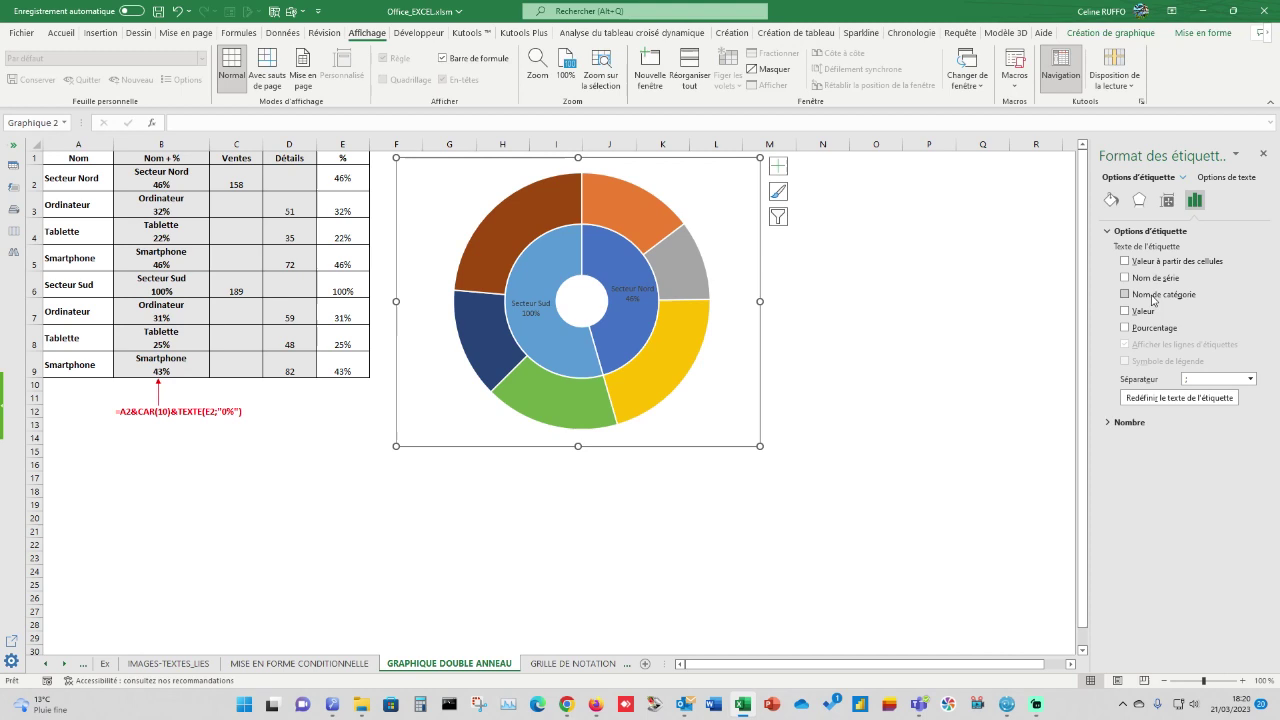
left_click(822, 338)
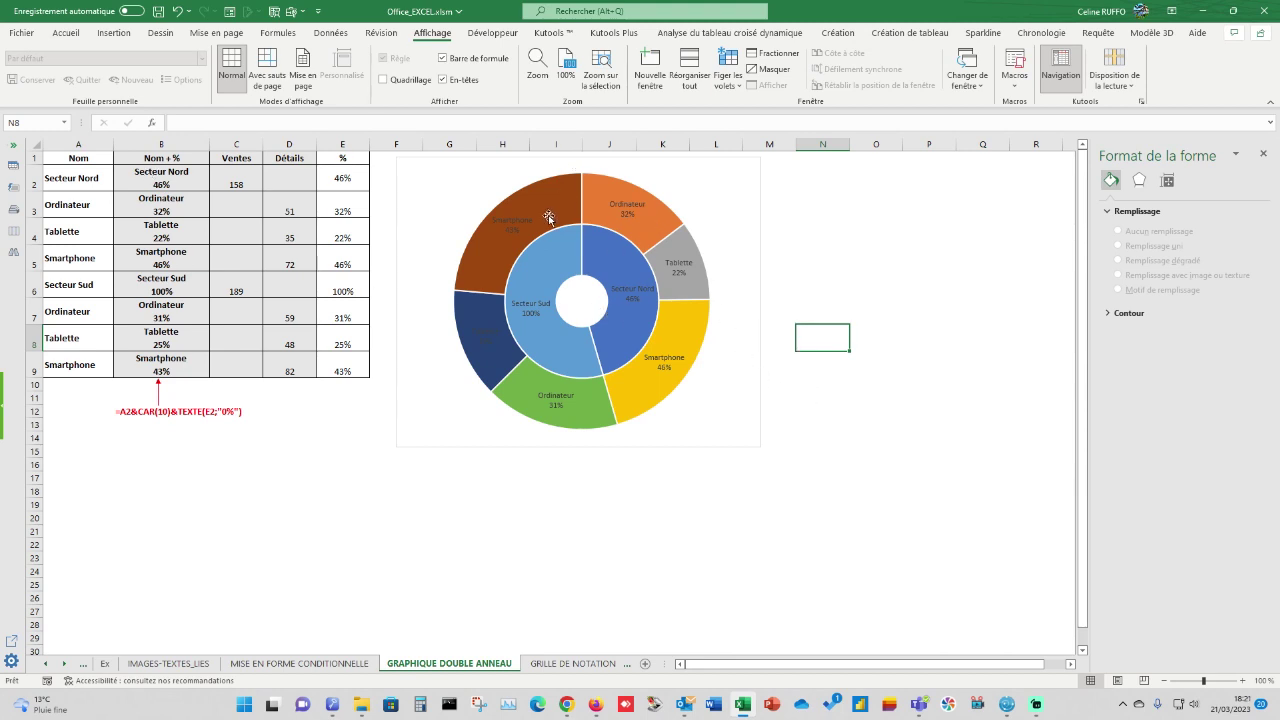
- Make the outer ring's data labels white, bold and size 11
left_click(517, 216)
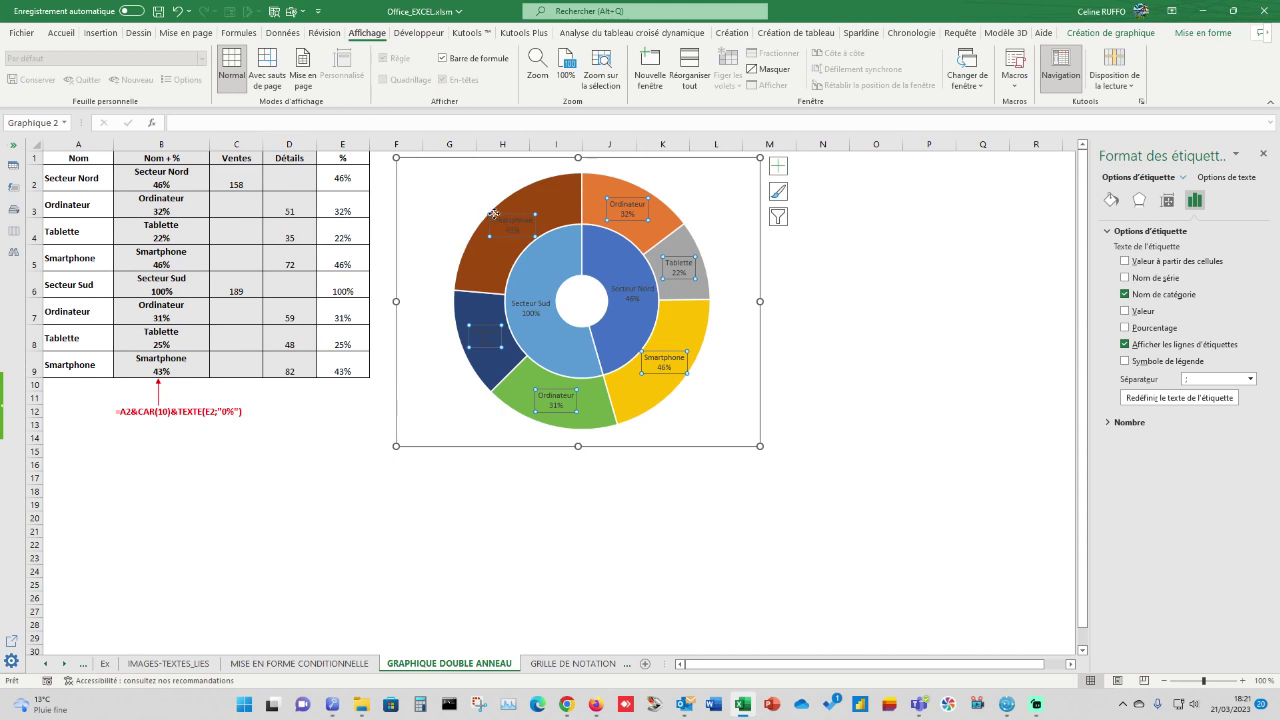
left_click(60, 35)
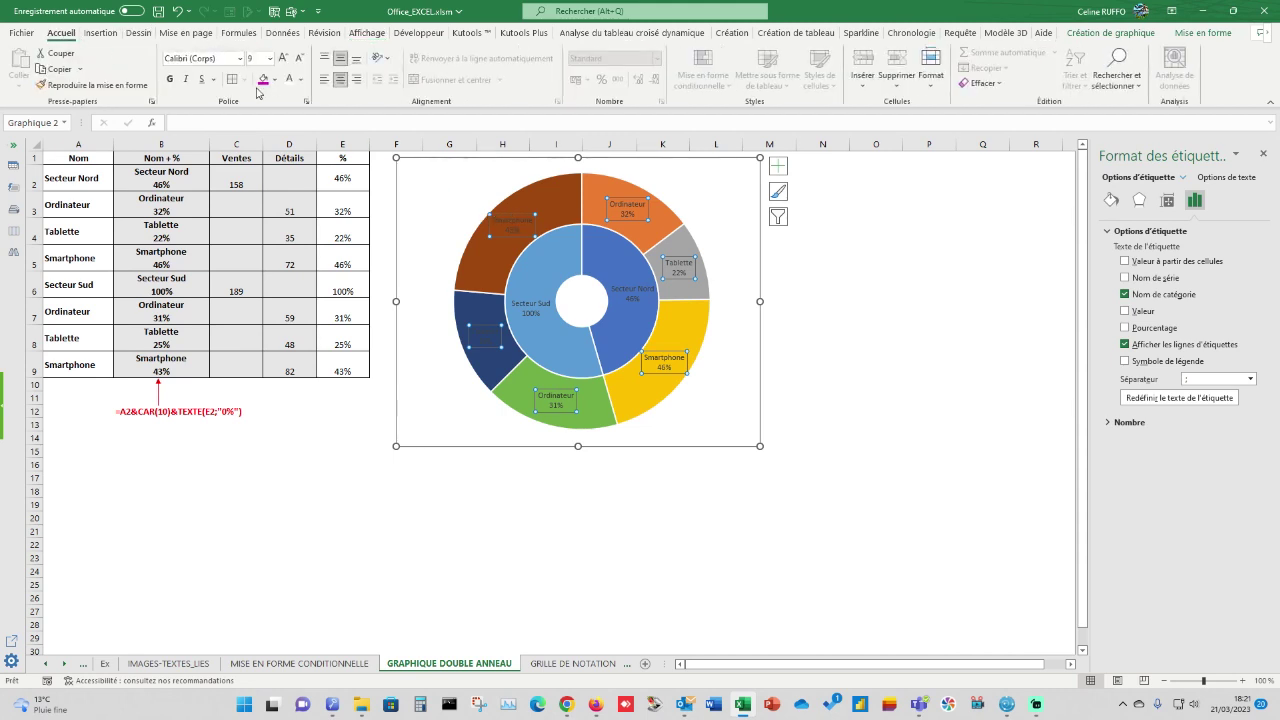
left_click(289, 80)
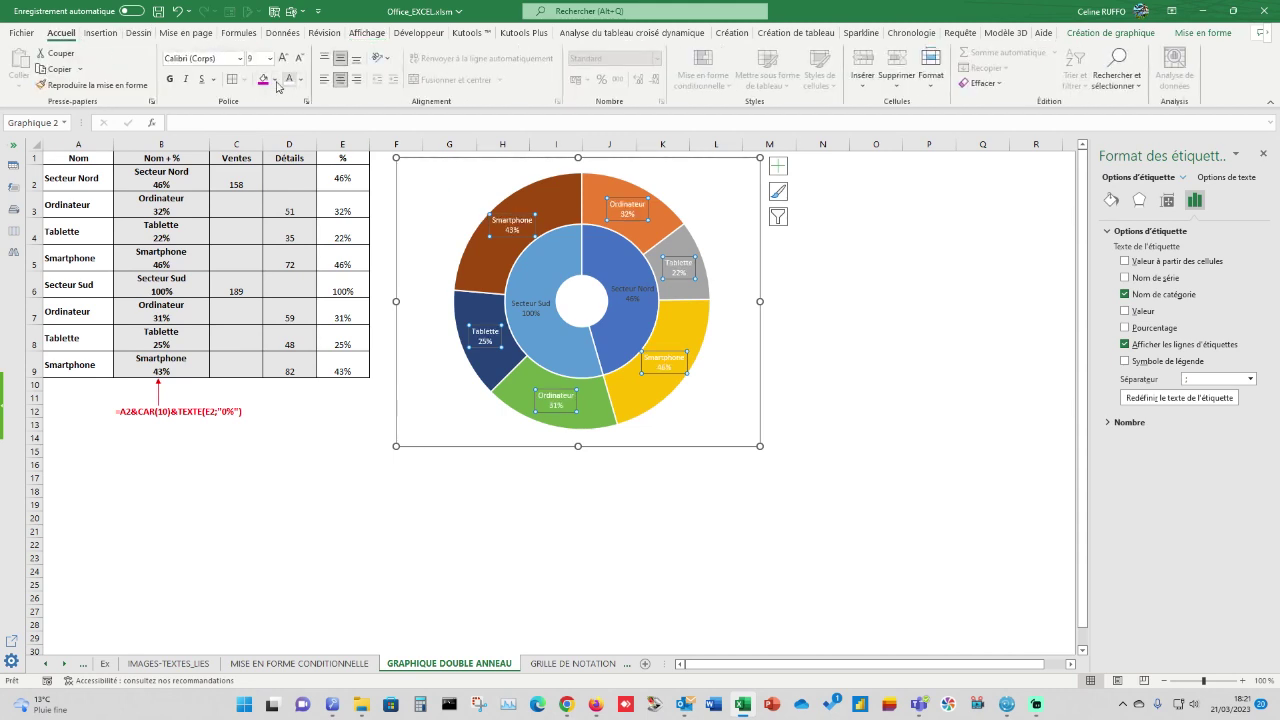
left_click(170, 80)
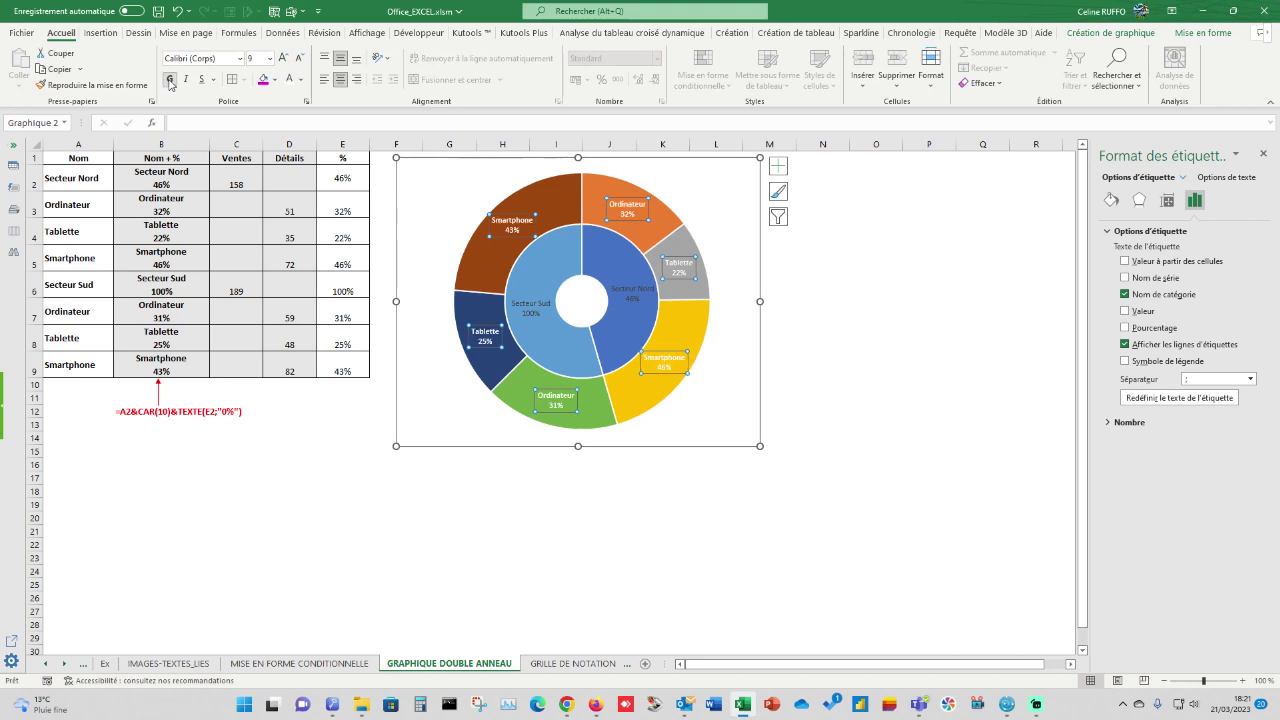
left_click(269, 58)
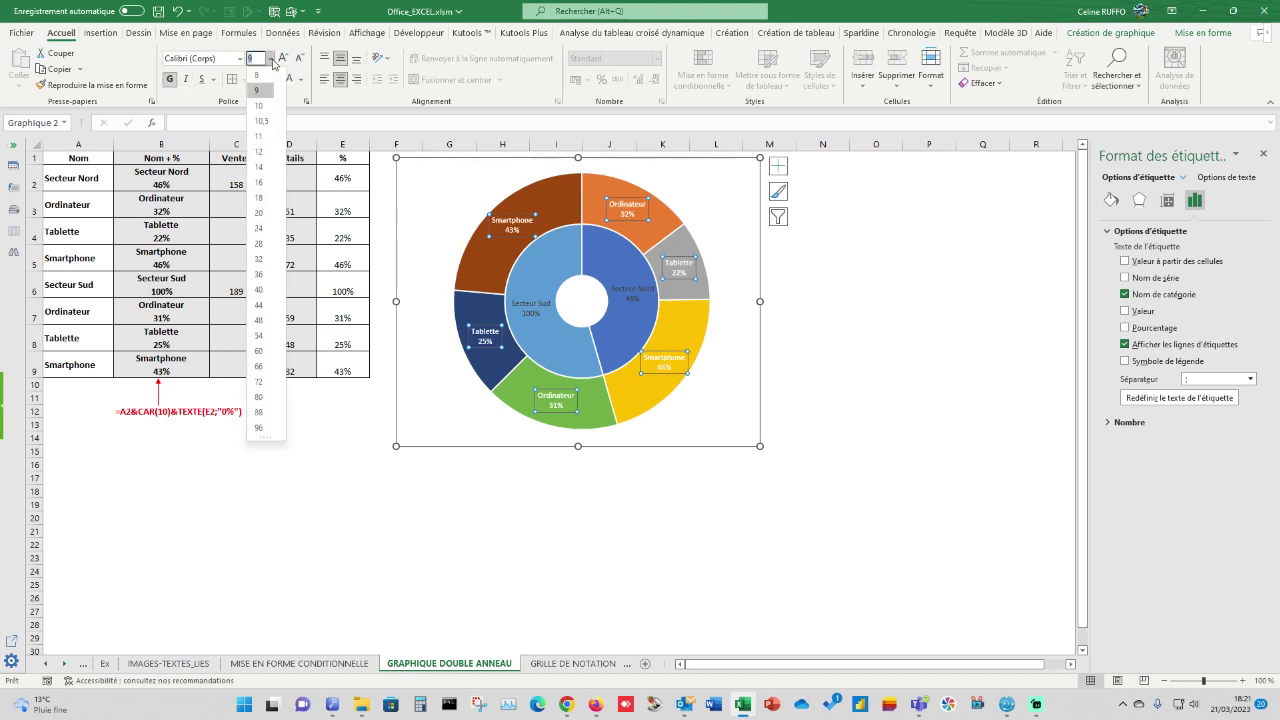
left_click(260, 139)
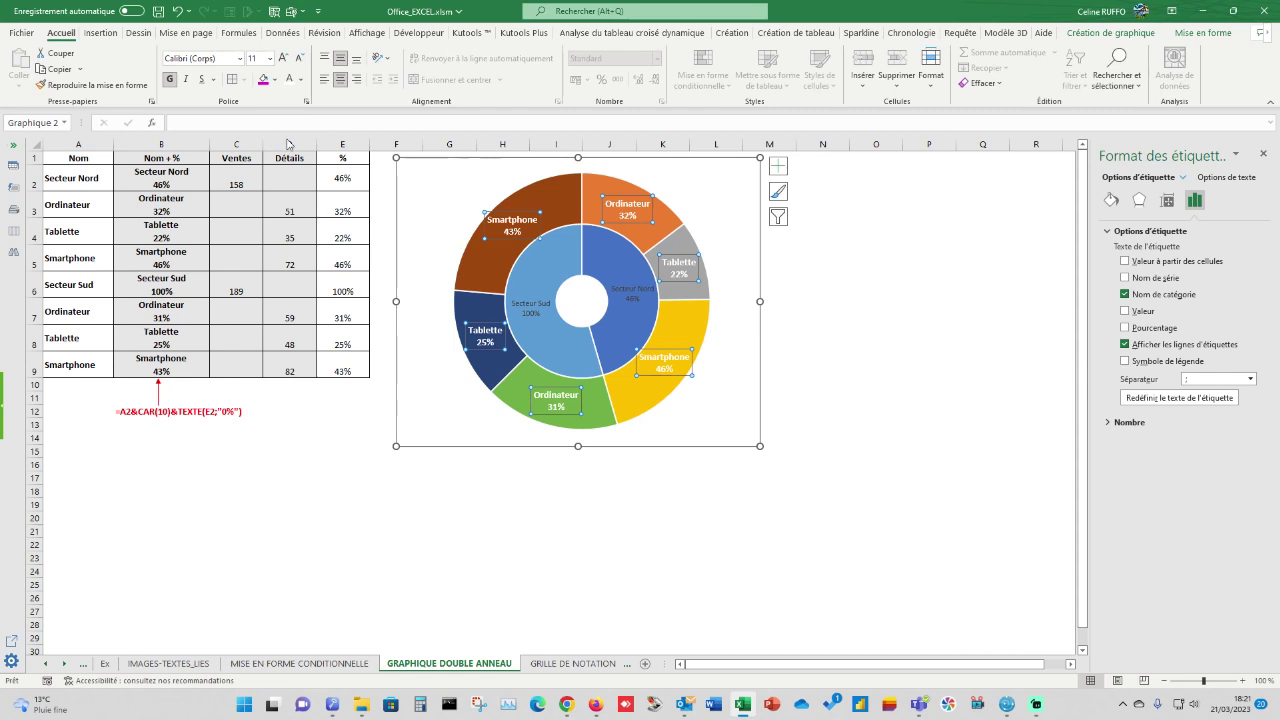
- Make the inner ring's Secteur Nord and Secteur Sud labels white at size 11
left_click(537, 305)
left_click(289, 79)
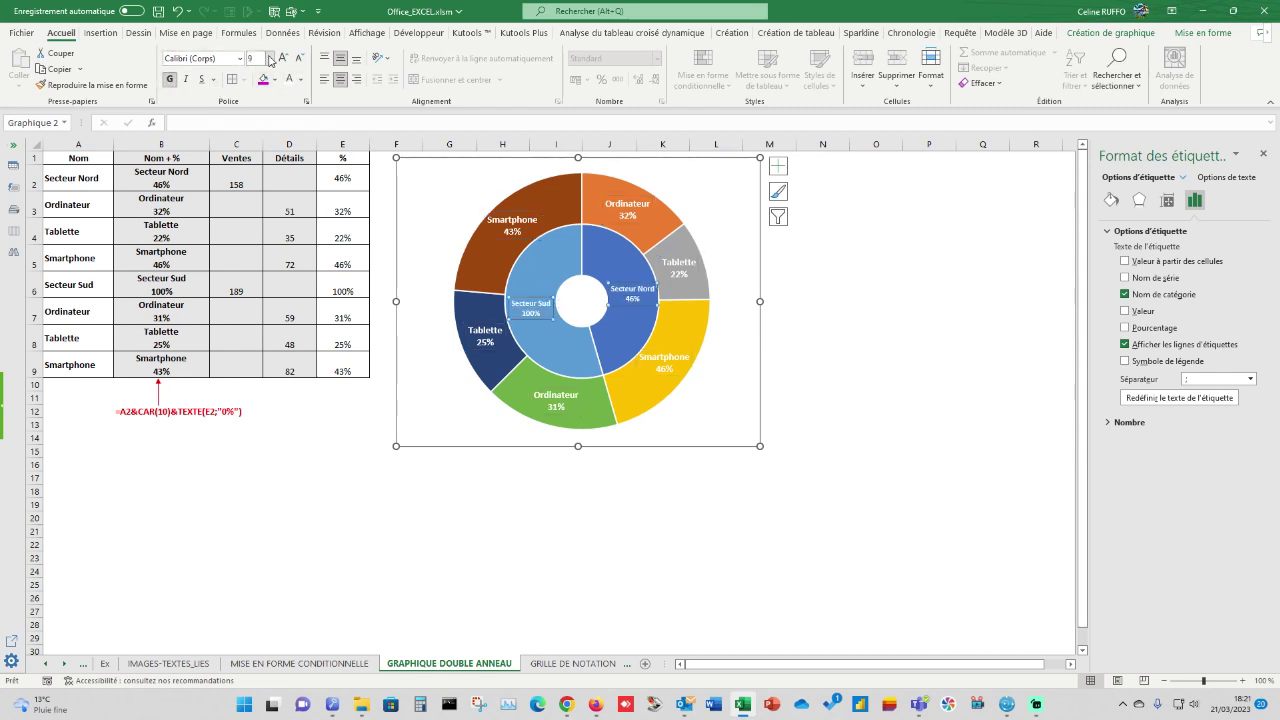
left_click(269, 58)
left_click(262, 139)
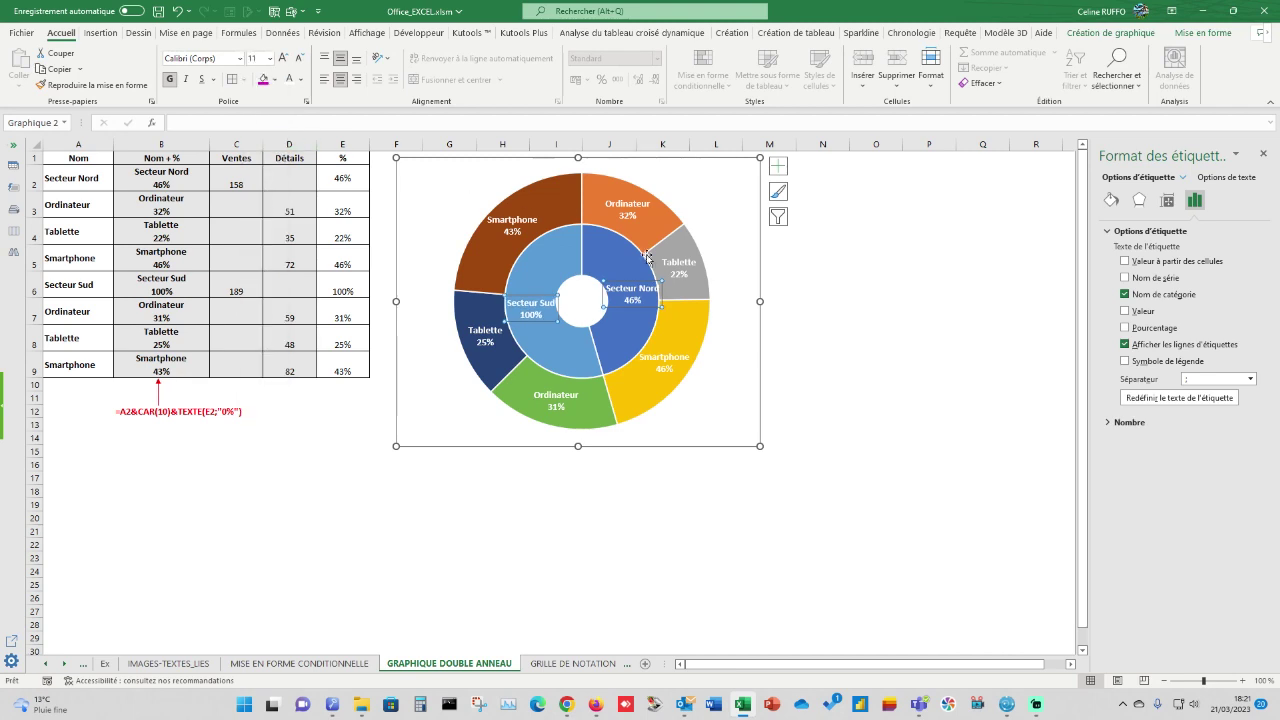
left_click(869, 268)
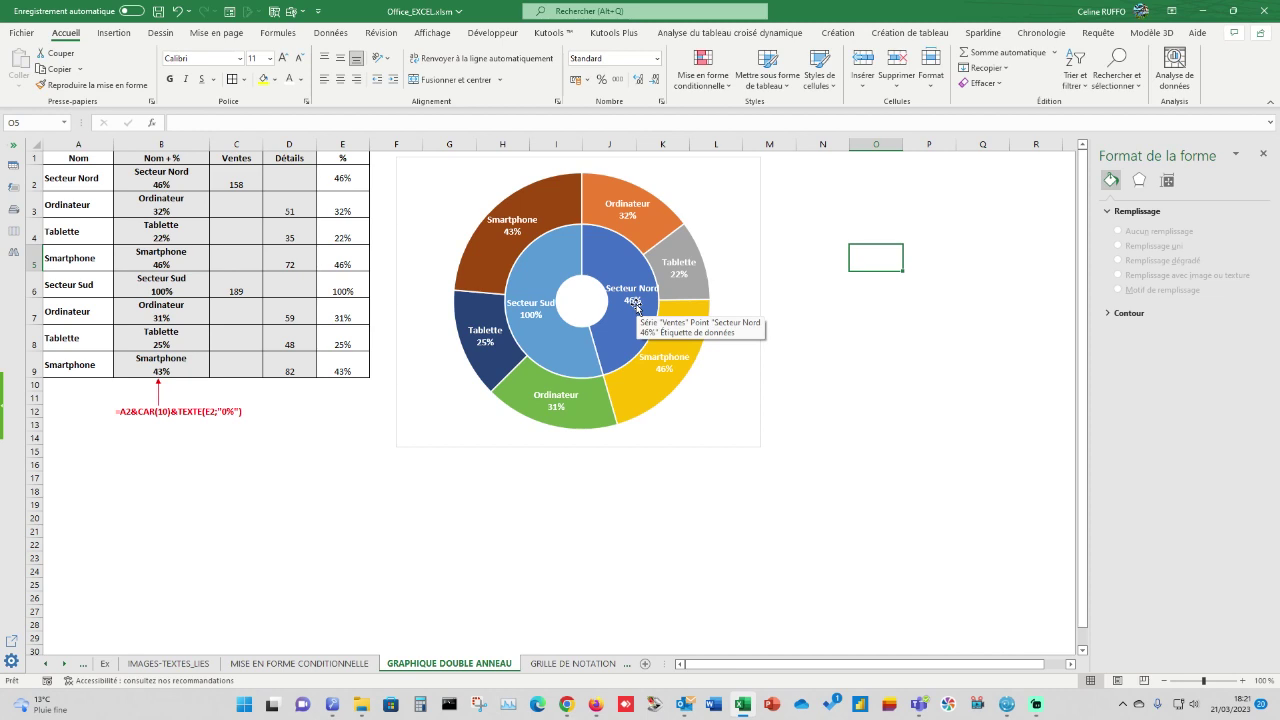
- Enlarge the chart frame and plot area, then select the outer Détails ring
left_click(708, 296)
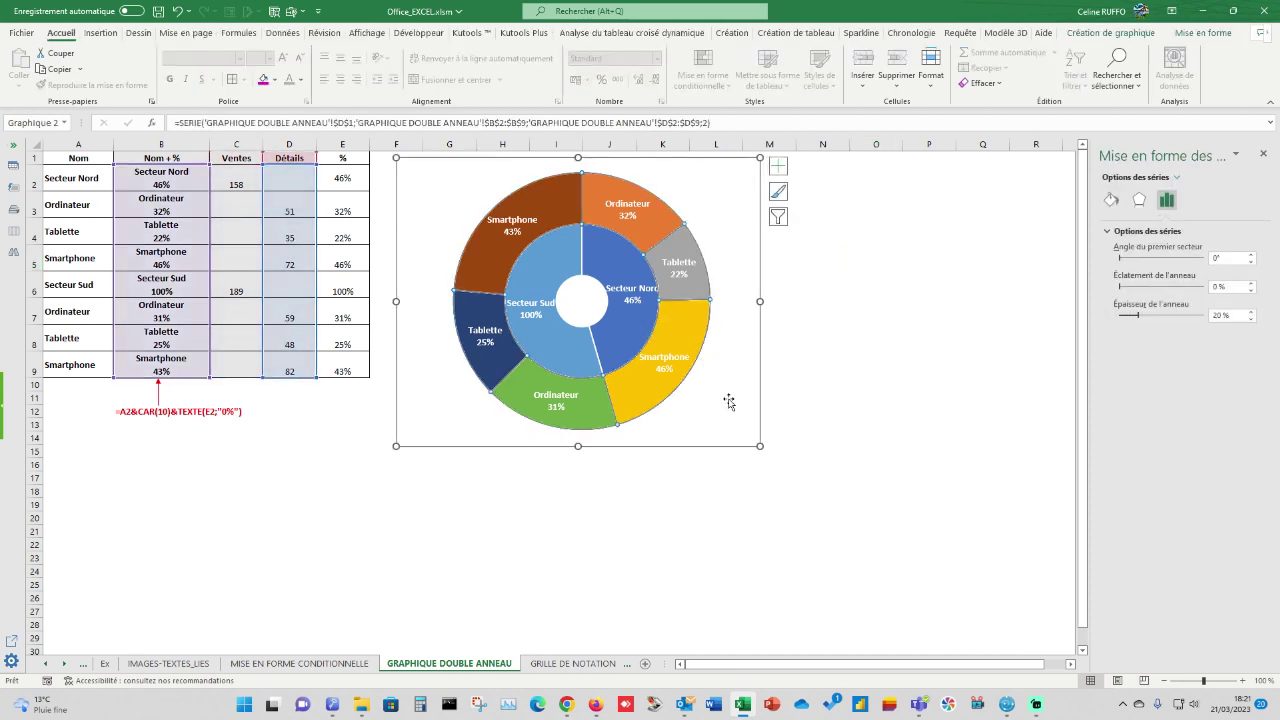
left_click_drag(760, 446, 805, 456)
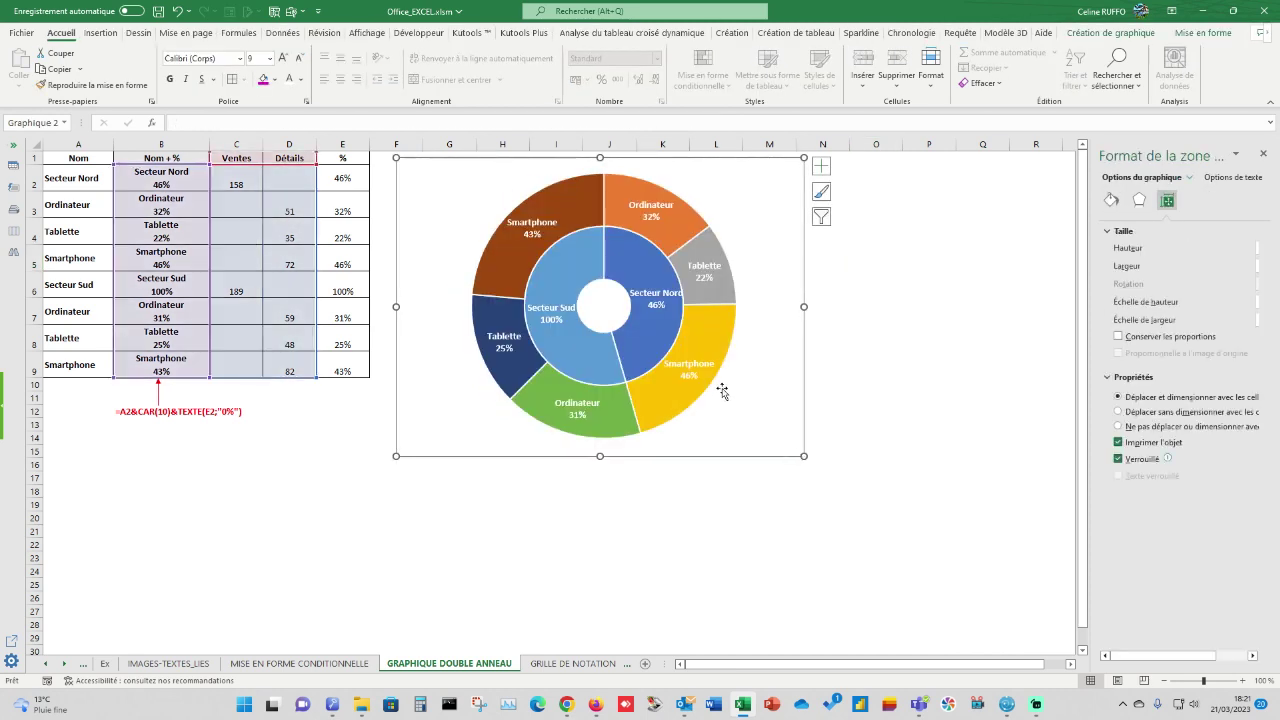
left_click(705, 350)
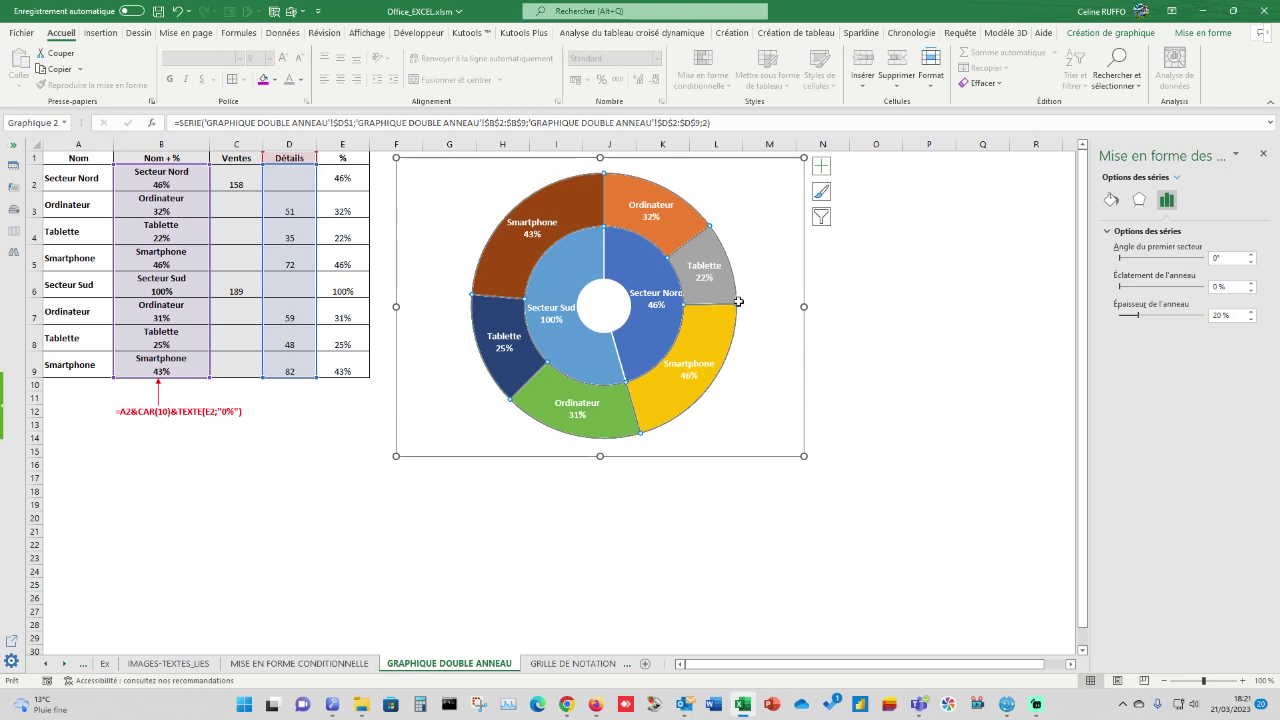
left_click(554, 192)
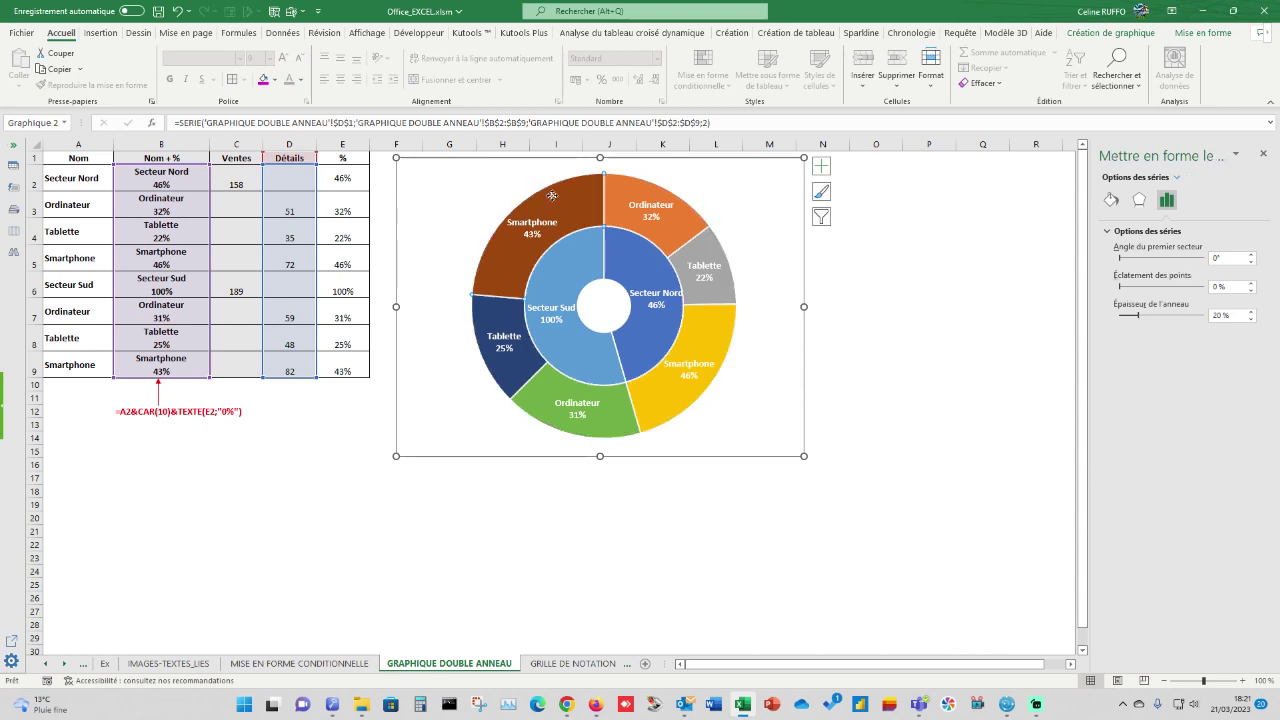
left_click(505, 182)
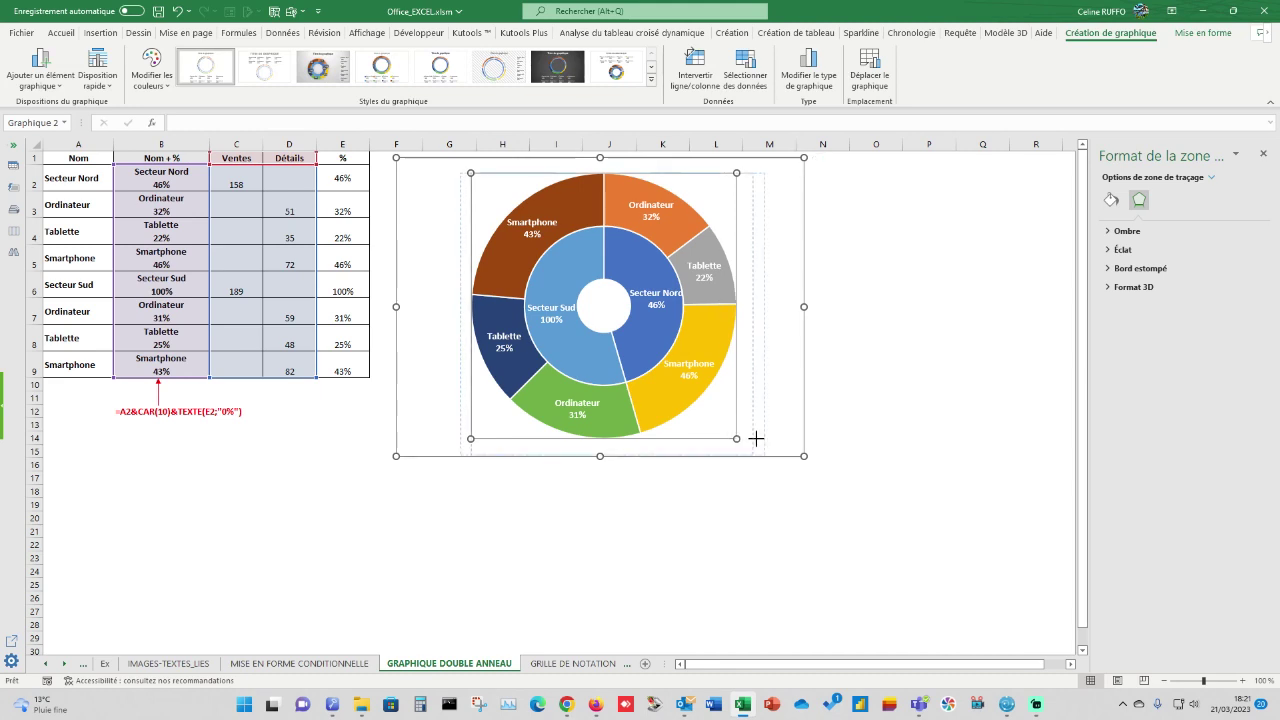
left_click_drag(762, 443, 765, 456)
left_click(895, 370)
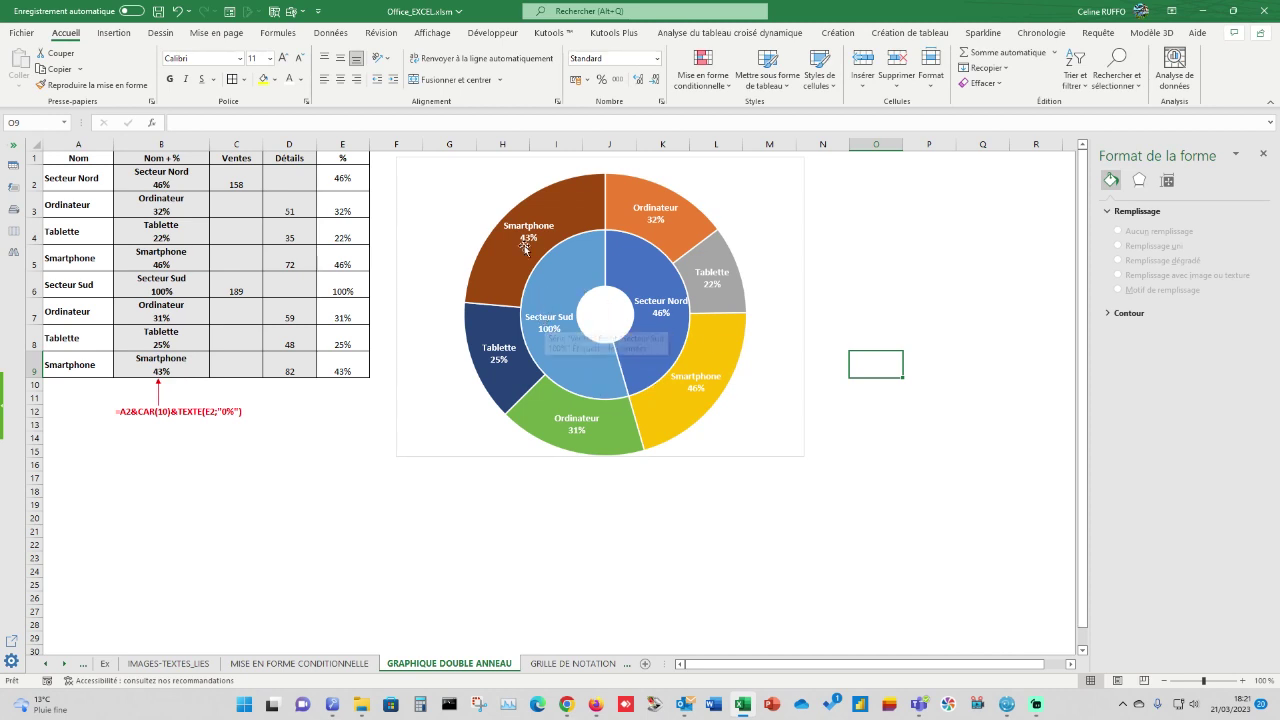
left_click(560, 209)
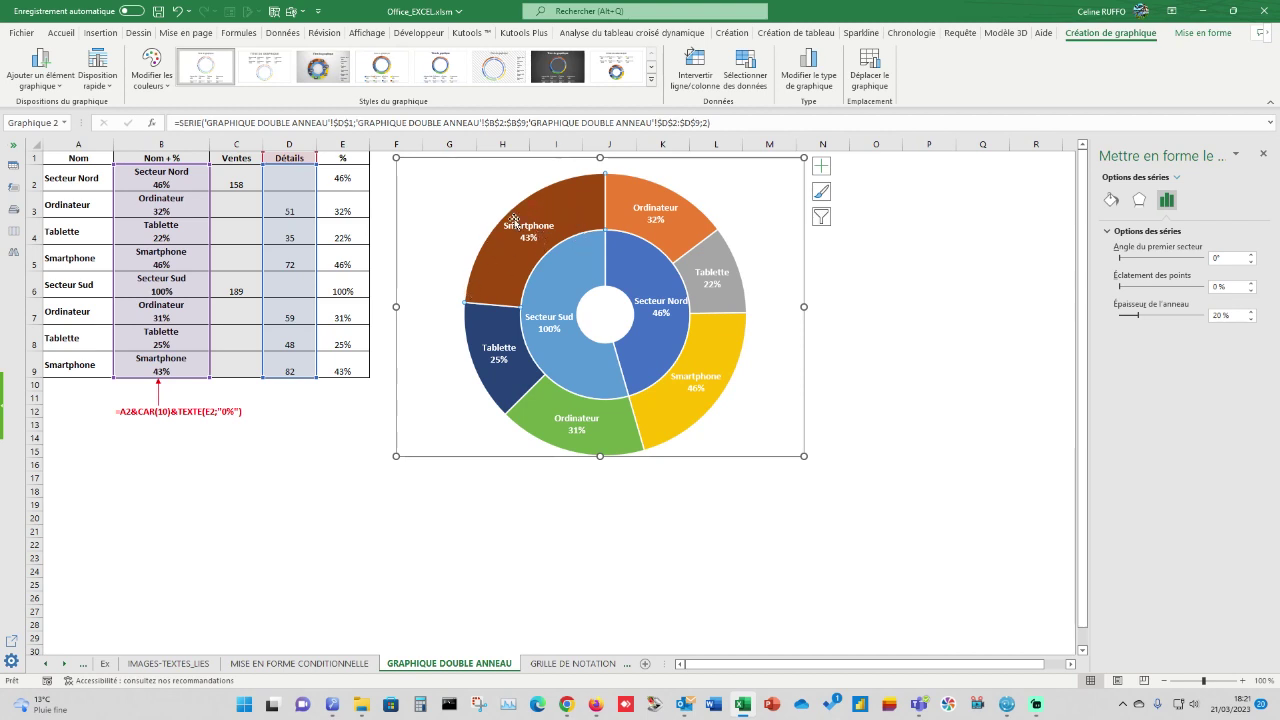
- Fill the outer Smartphone 46% slice purple
left_click(57, 33)
left_click(275, 80)
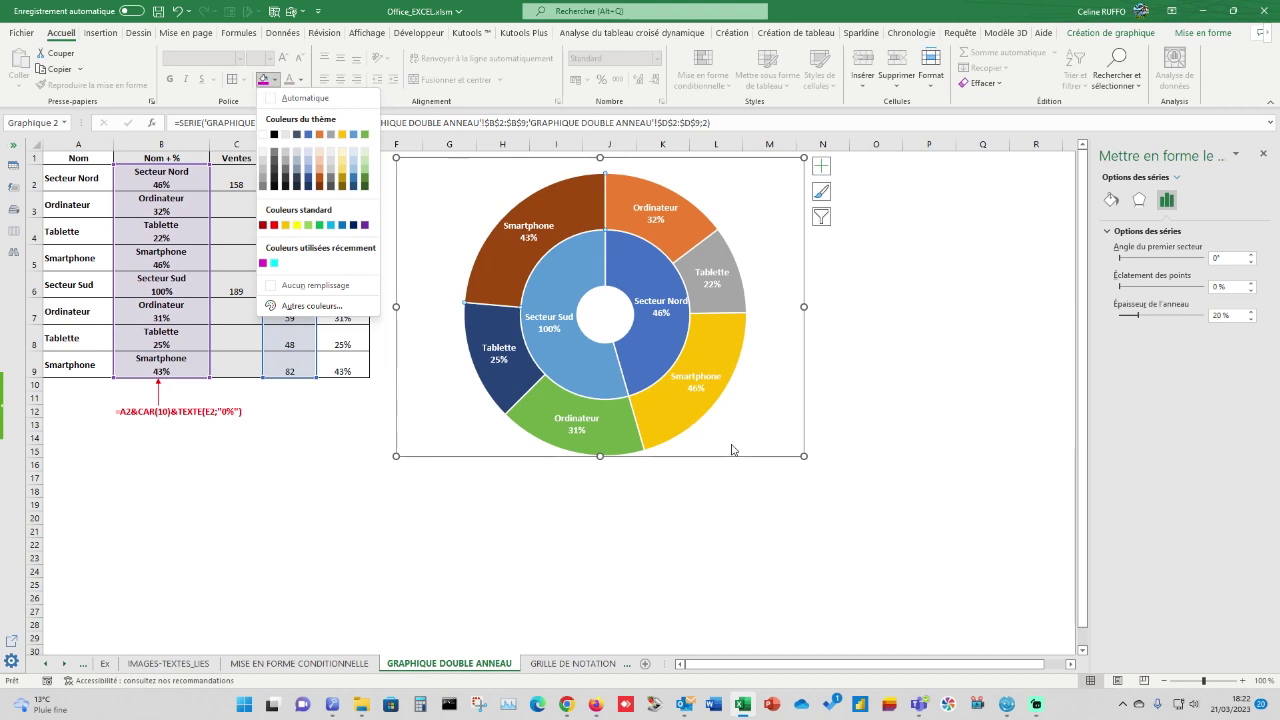
left_click(676, 411)
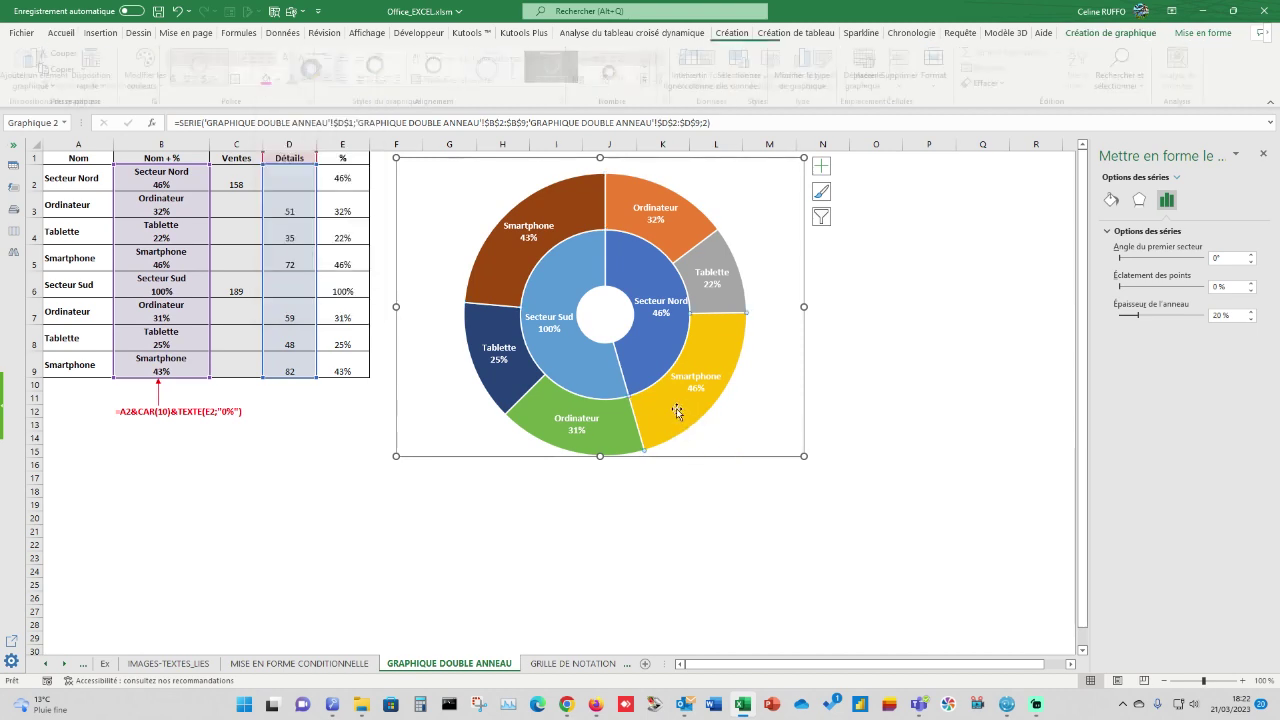
left_click(61, 32)
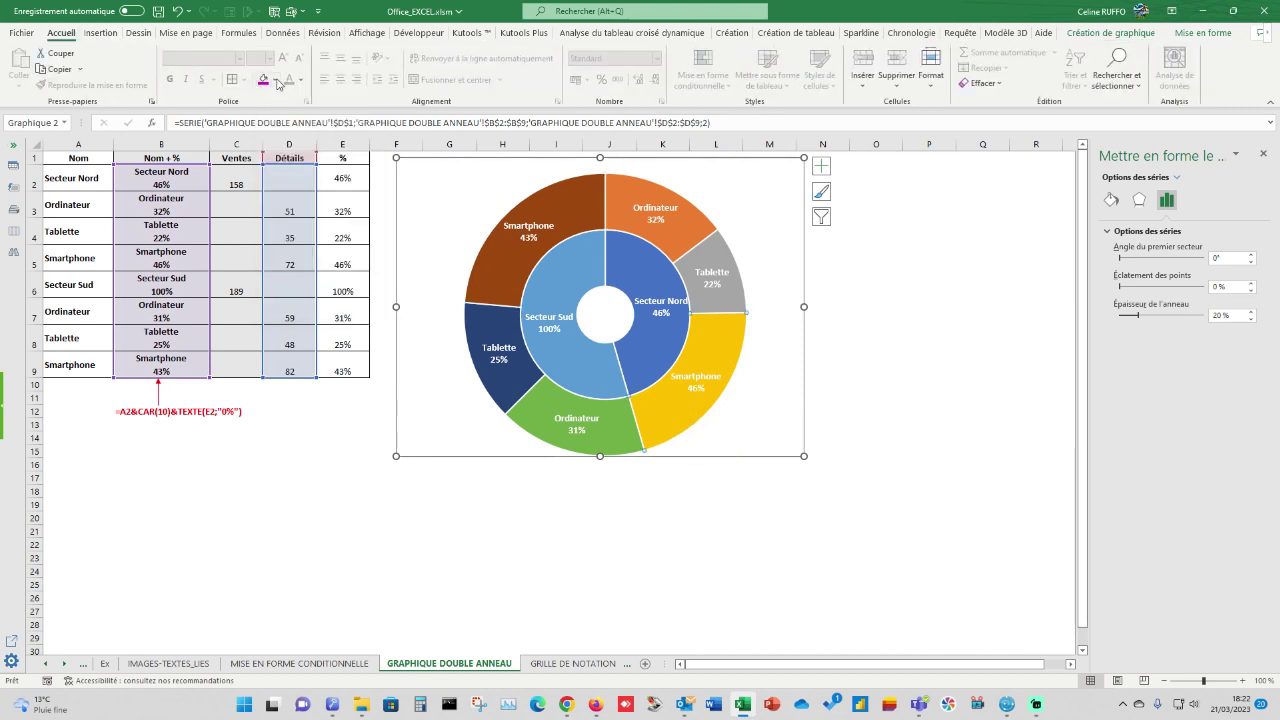
left_click(275, 80)
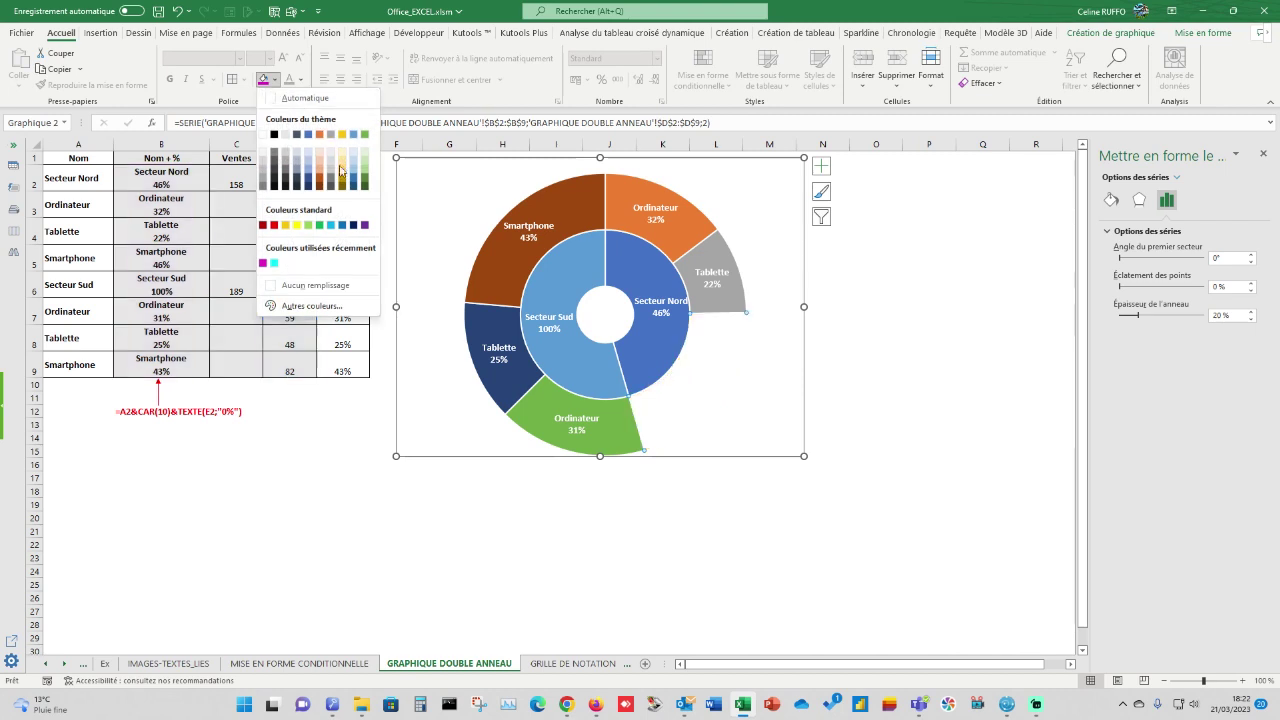
left_click(366, 225)
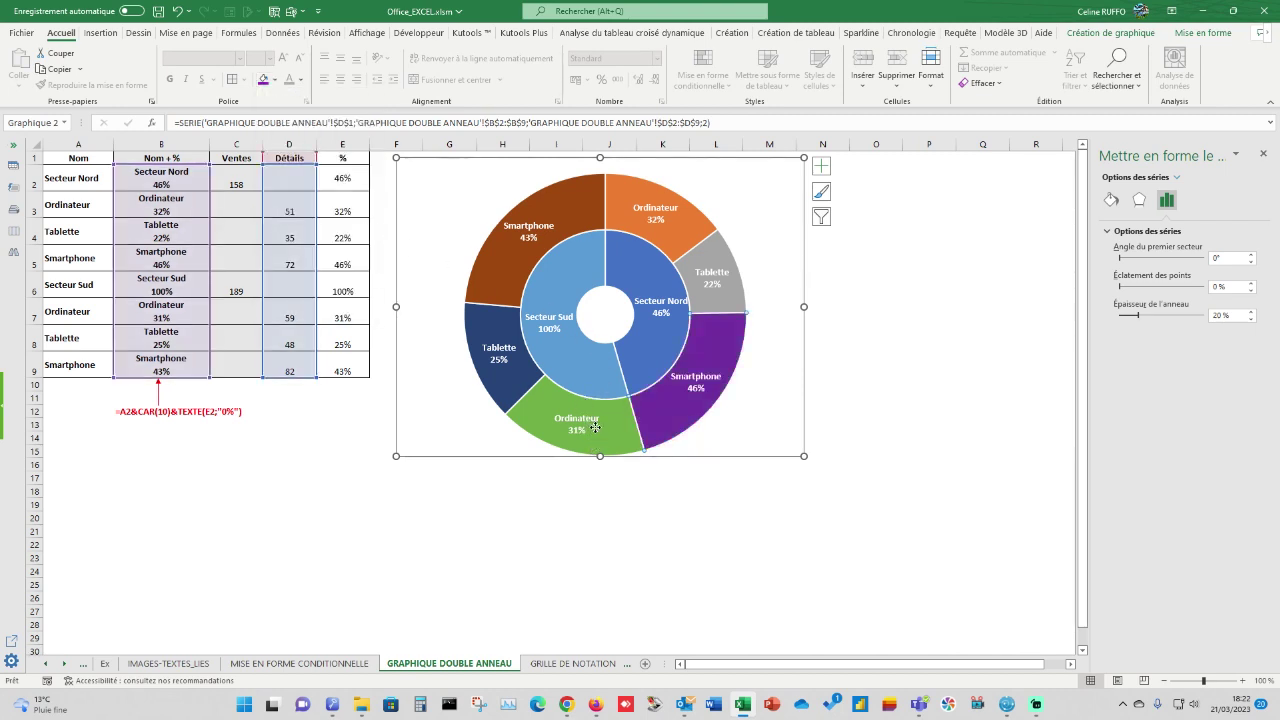
- Fill the outer Ordinateur 32% slice green
left_click(586, 424)
left_click(679, 238)
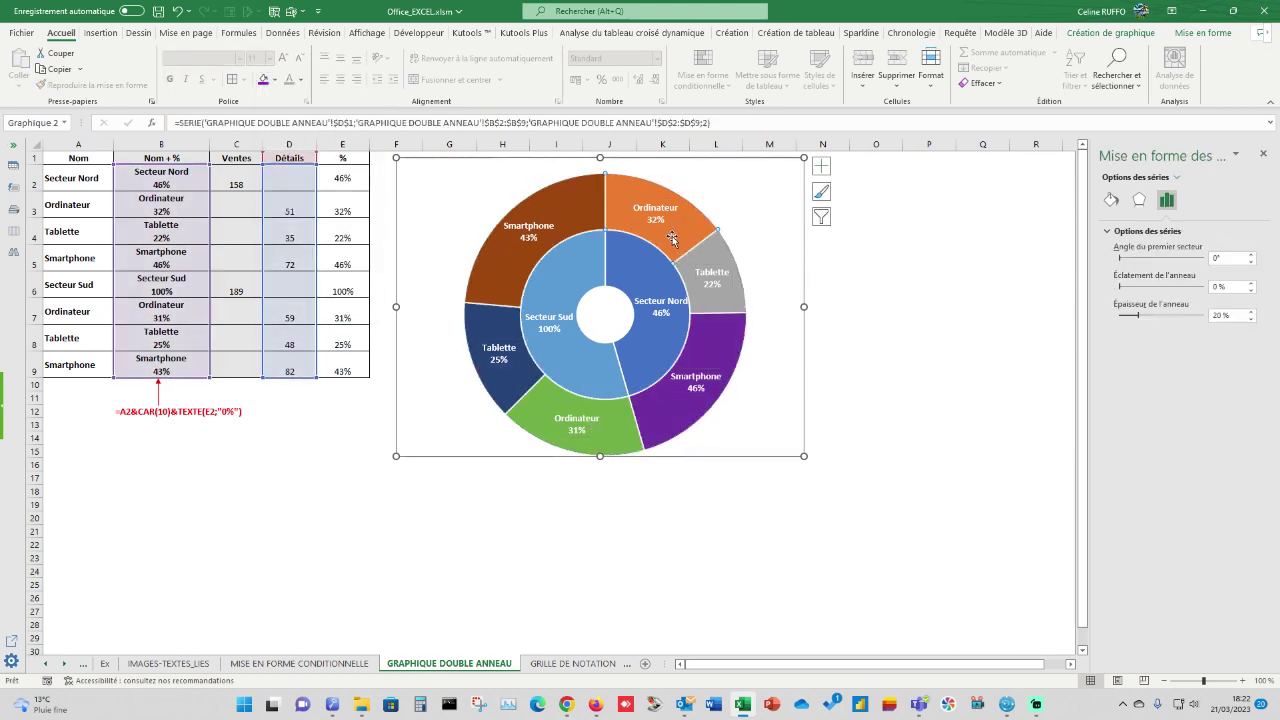
left_click(61, 32)
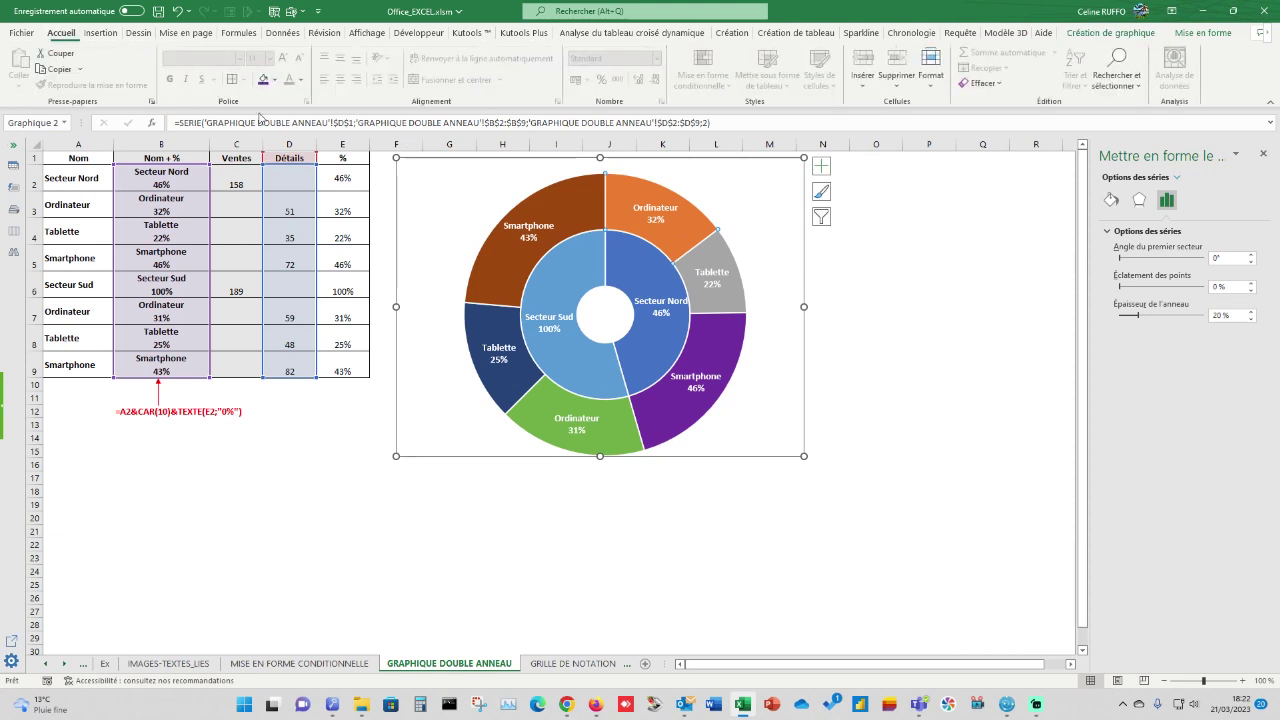
left_click(275, 79)
left_click(364, 134)
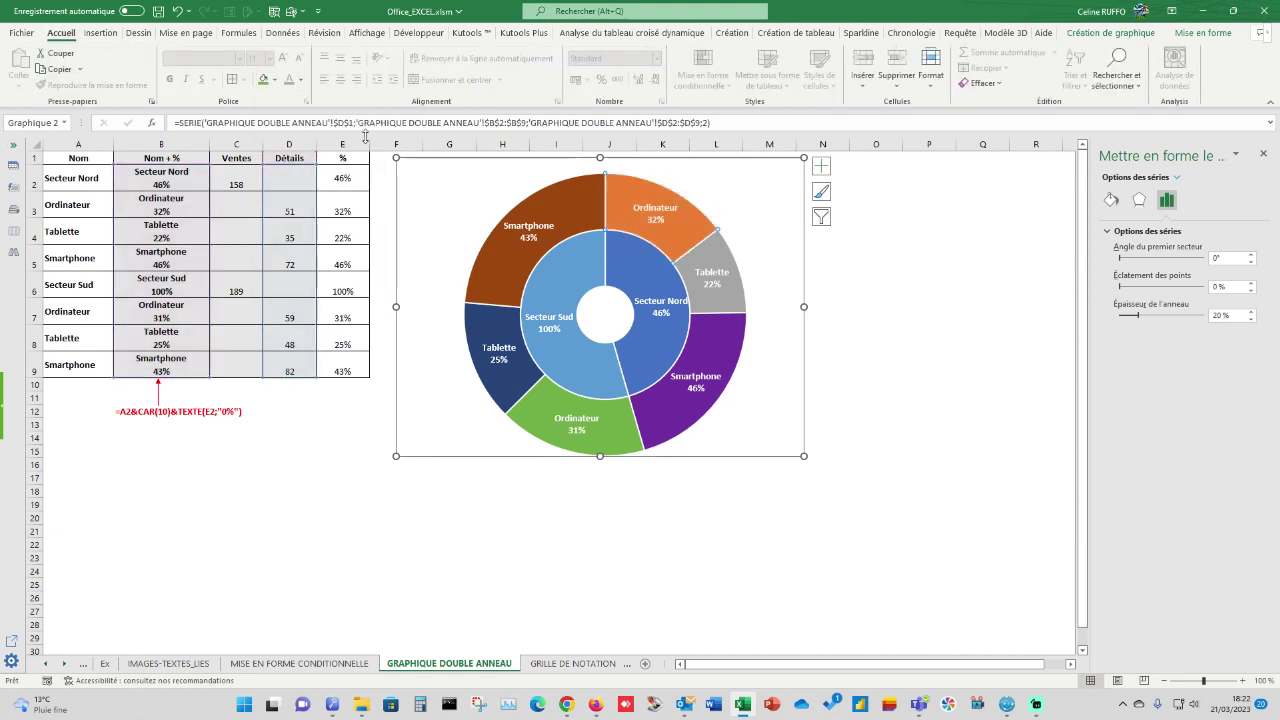
- Fill the outer Tablette 22% slice dark navy
left_click(728, 304)
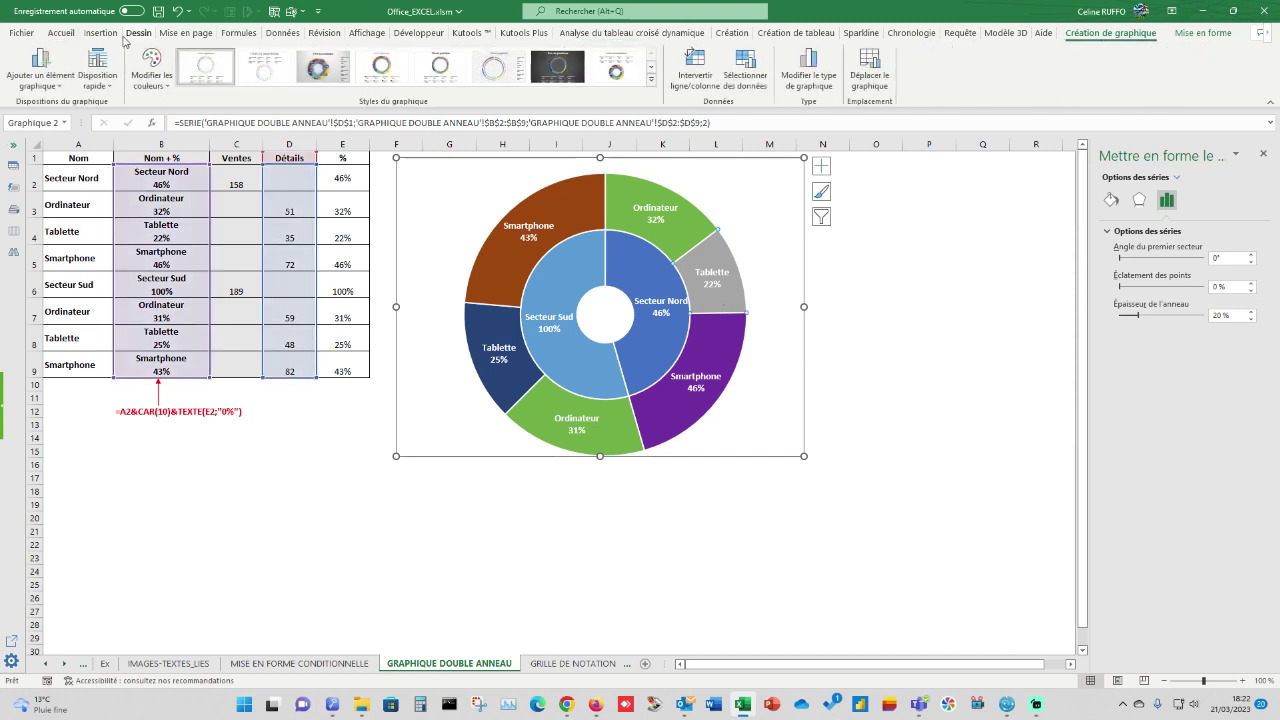
left_click(61, 32)
left_click(275, 80)
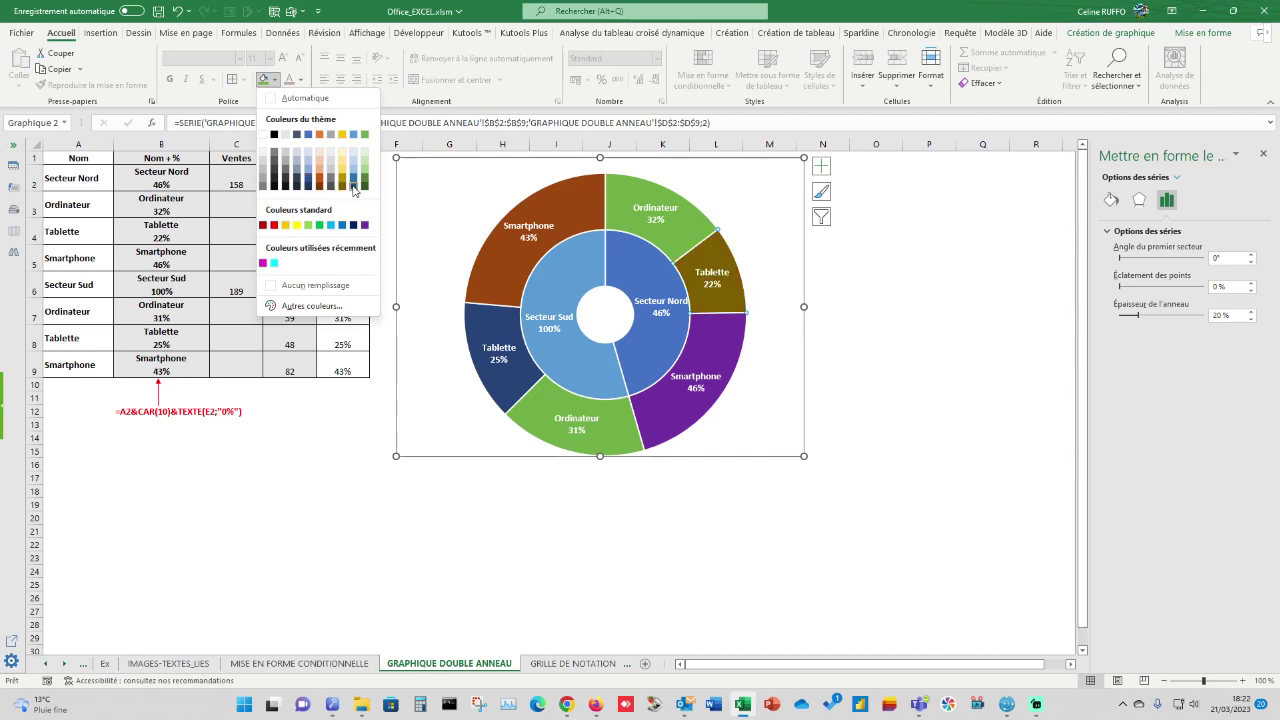
left_click(354, 186)
left_click(649, 284)
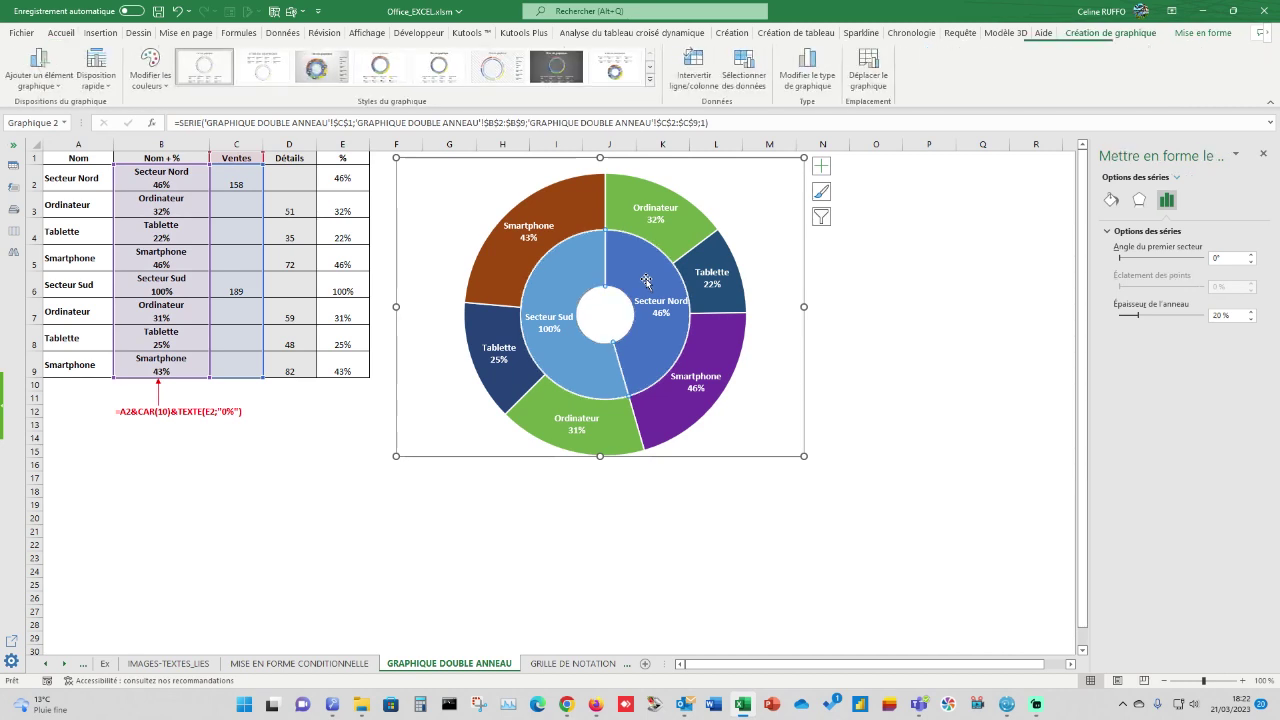
- Fill the inner Secteur Nord slice orange and the Secteur Sud 100% slice yellow
left_click(61, 32)
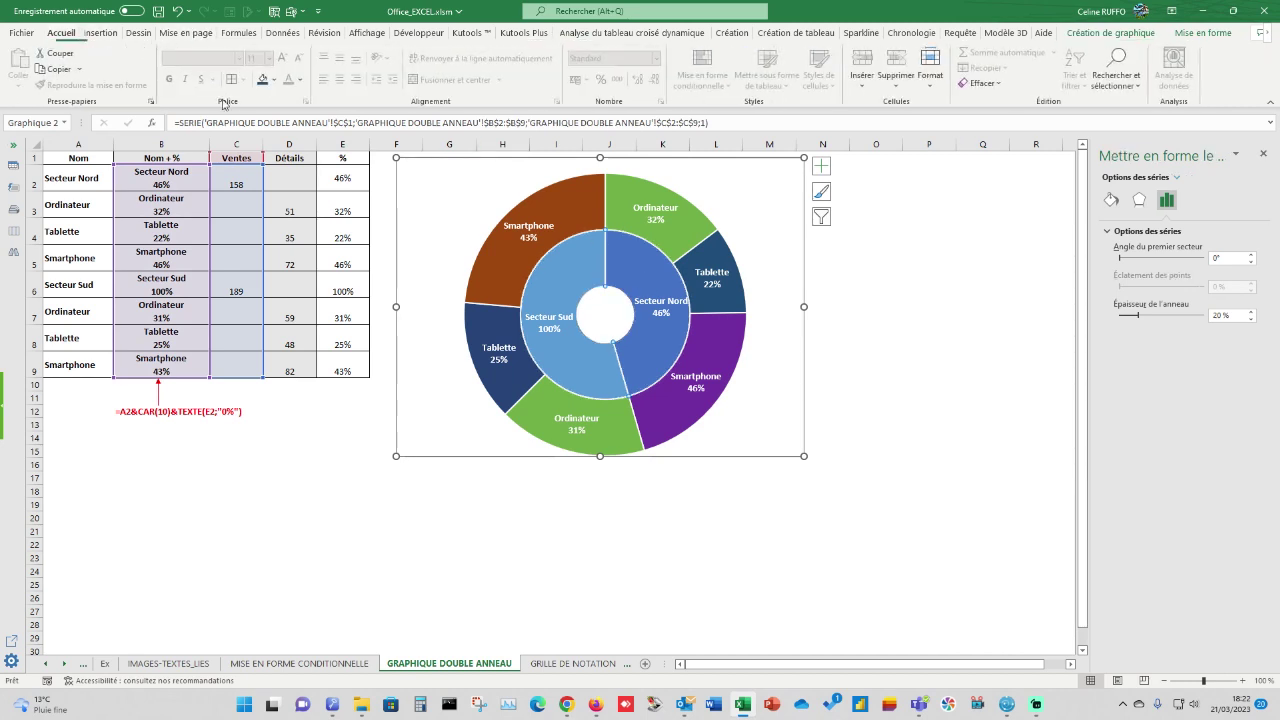
left_click(274, 79)
left_click(323, 129)
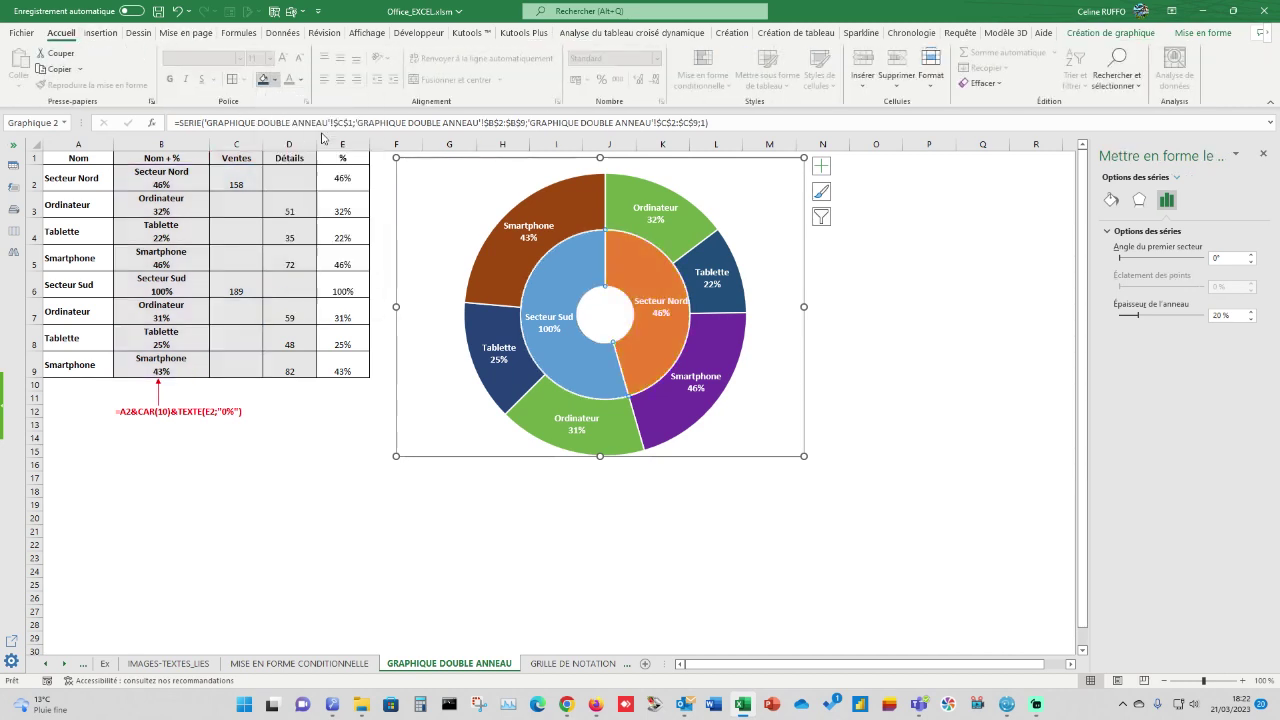
left_click(567, 283)
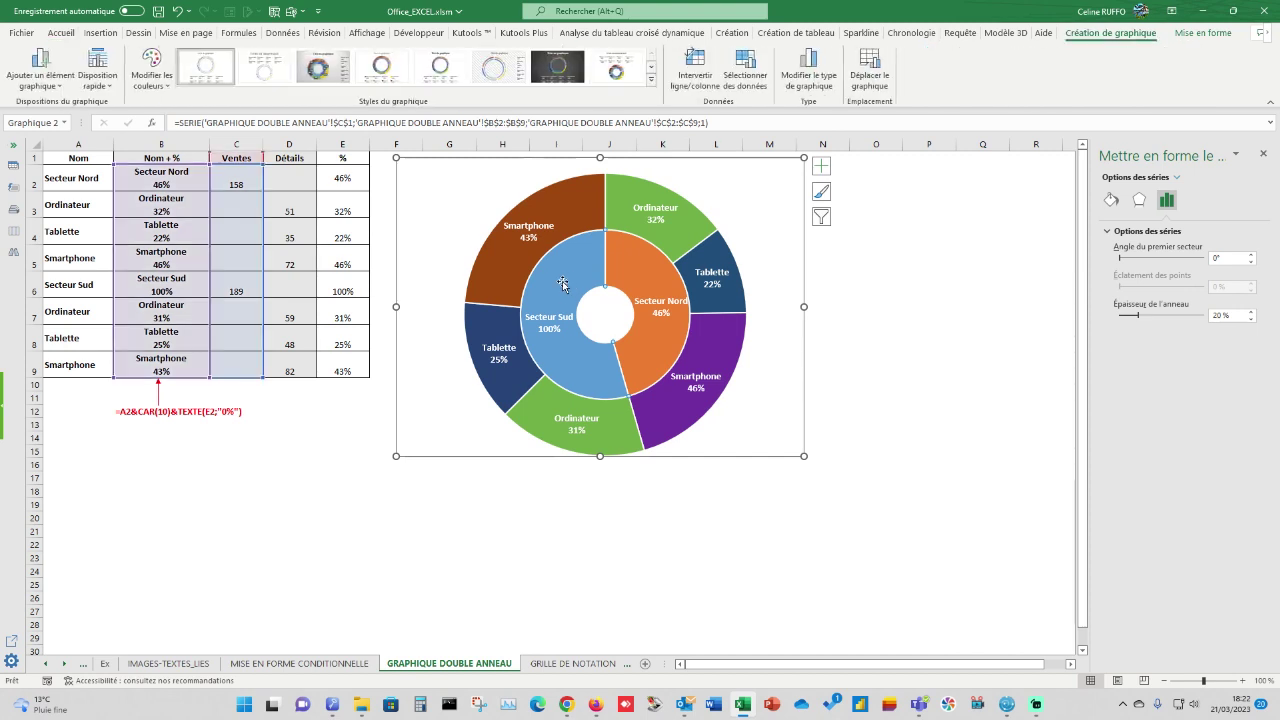
left_click(61, 32)
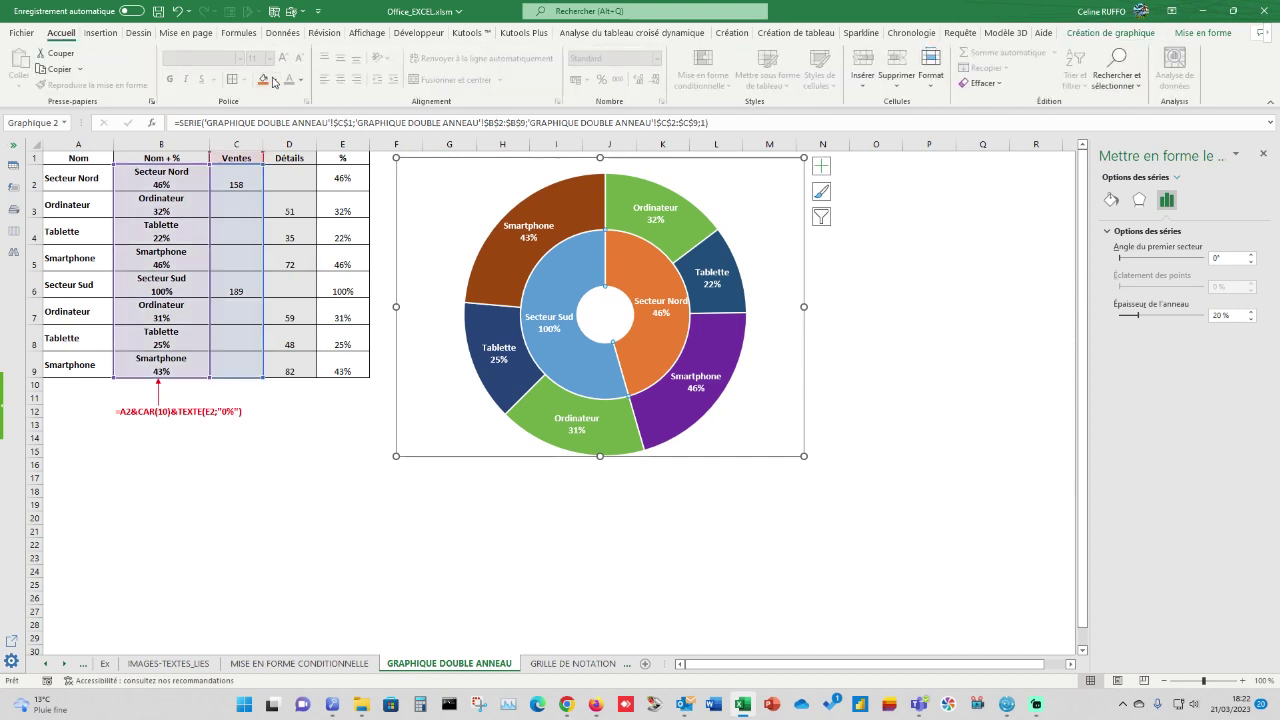
left_click(274, 80)
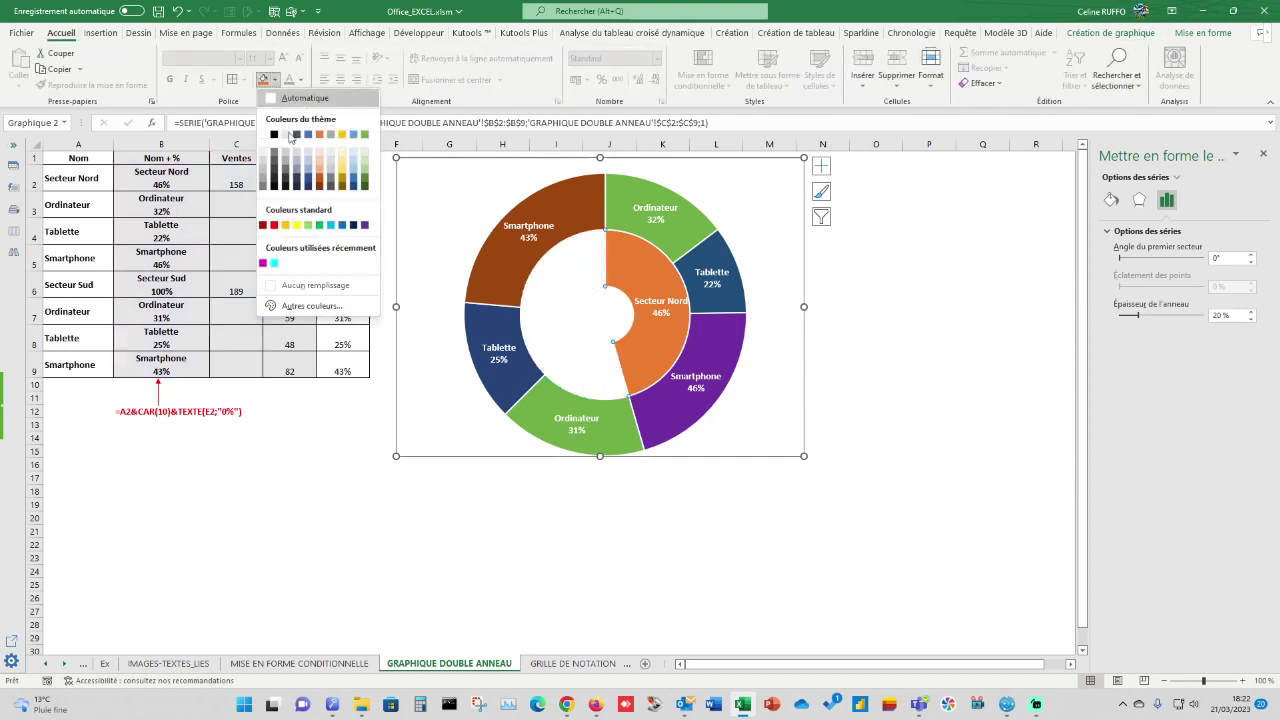
left_click(342, 135)
left_click(906, 318)
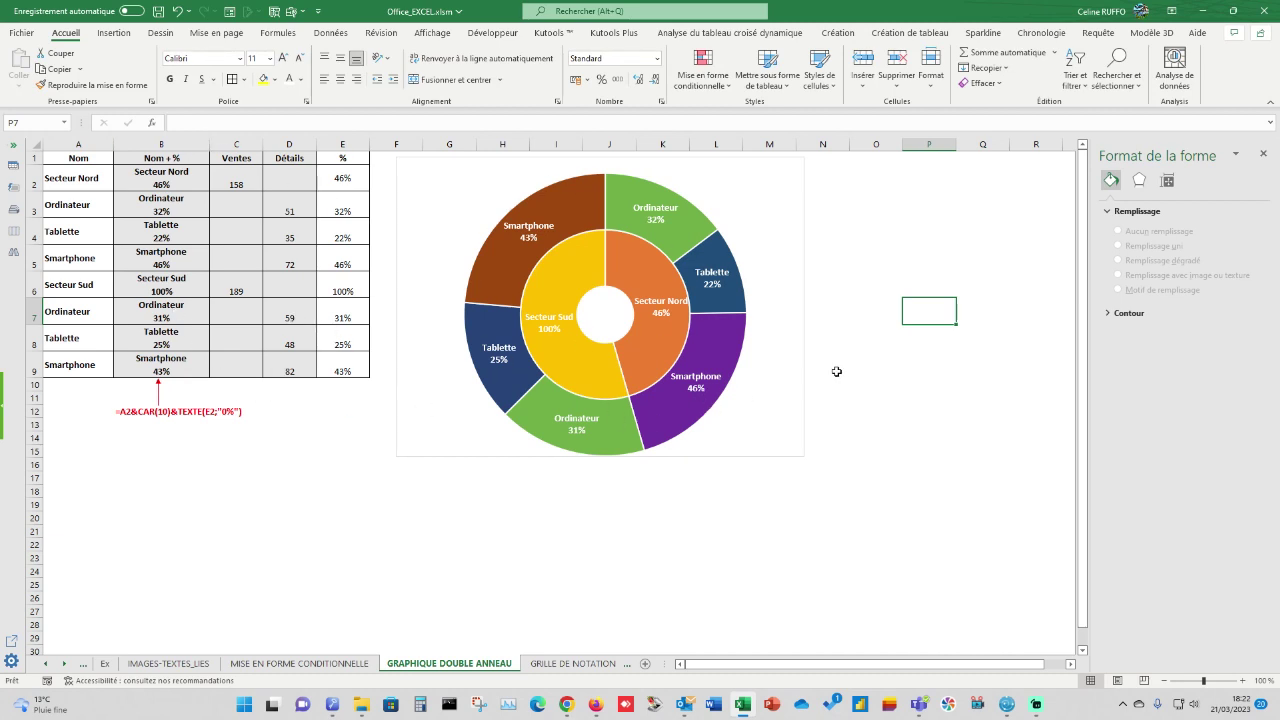
left_click(776, 204)
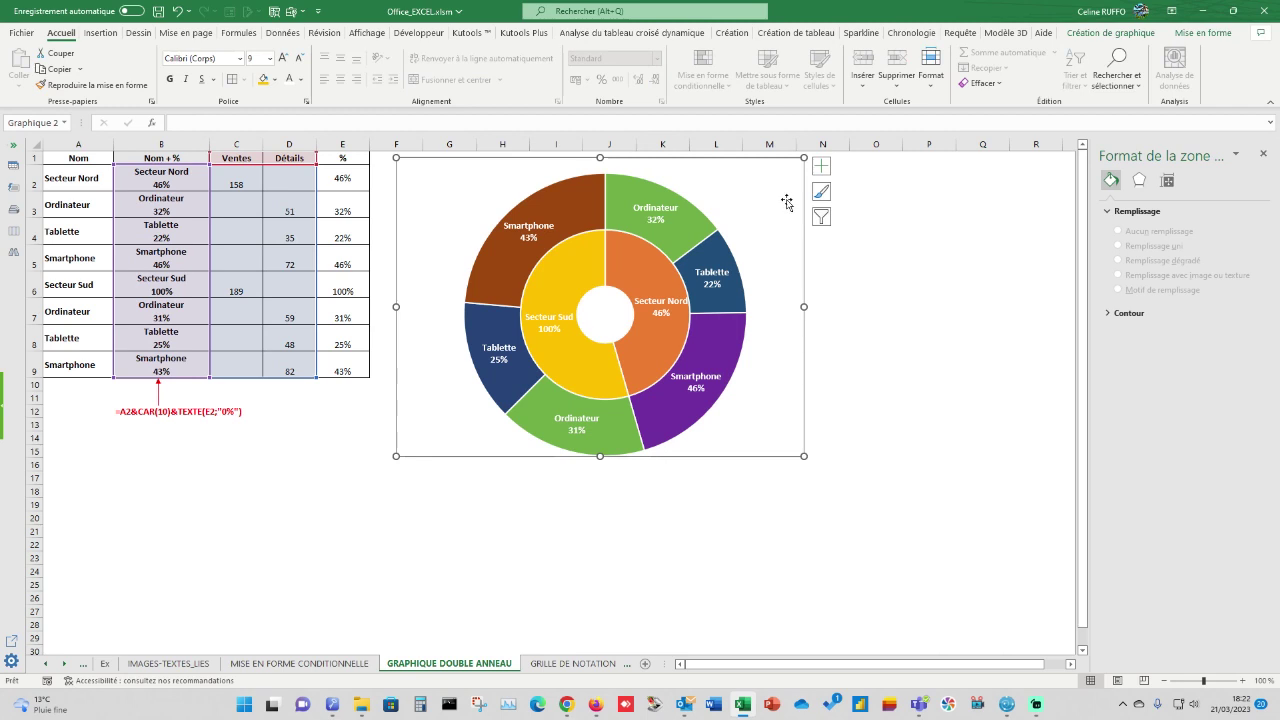
- Add a chart title at the top-left reading 'Ventes par secteur'
left_click(821, 166)
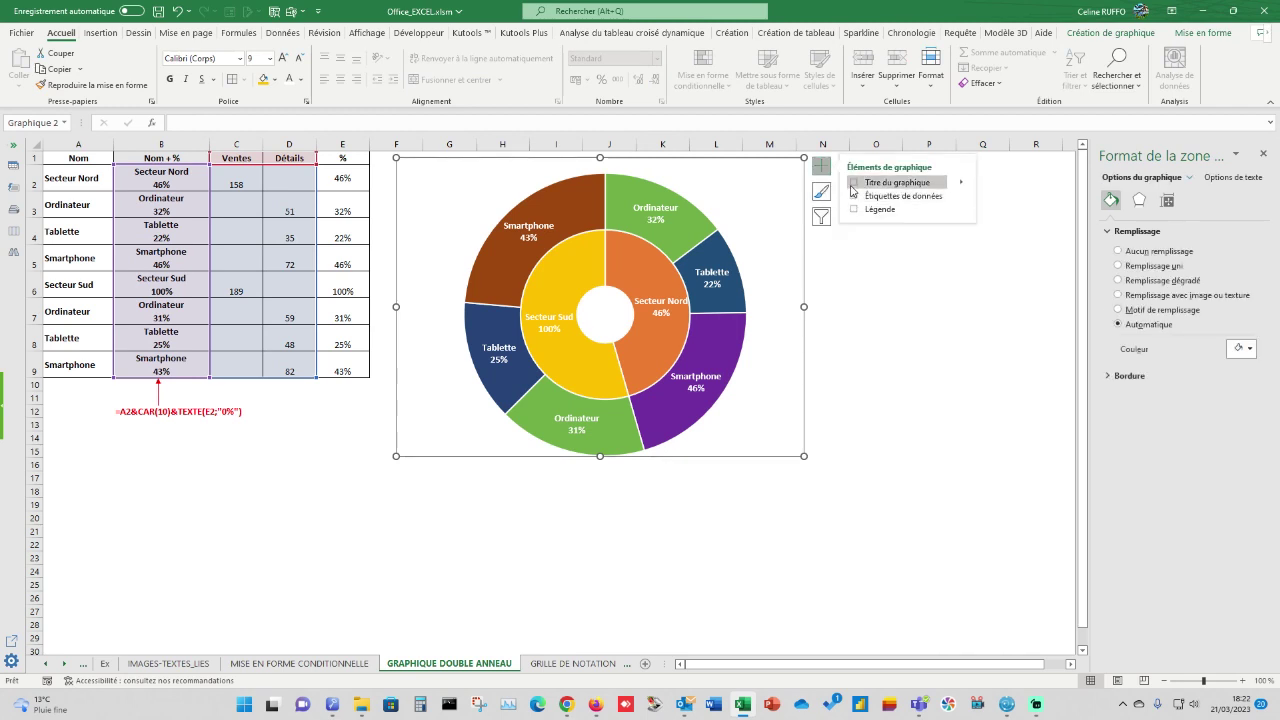
left_click(854, 182)
left_click_drag(638, 163, 494, 164)
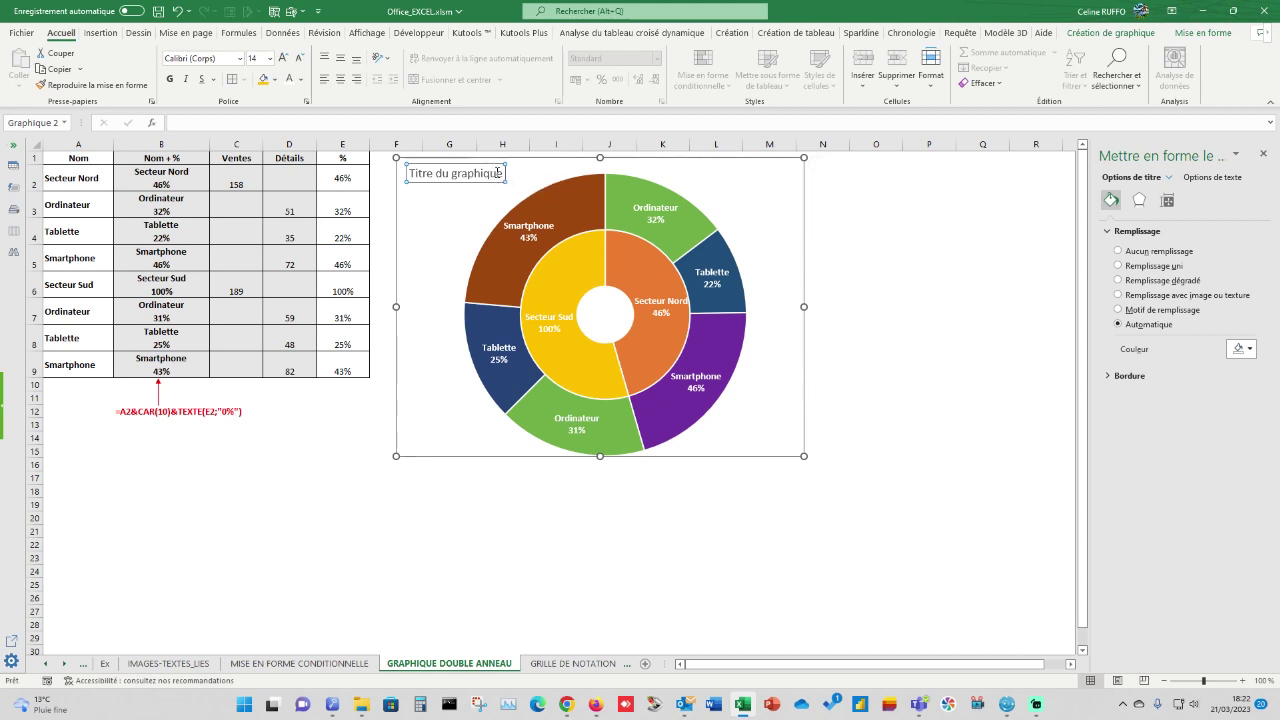
left_click_drag(504, 174, 392, 164)
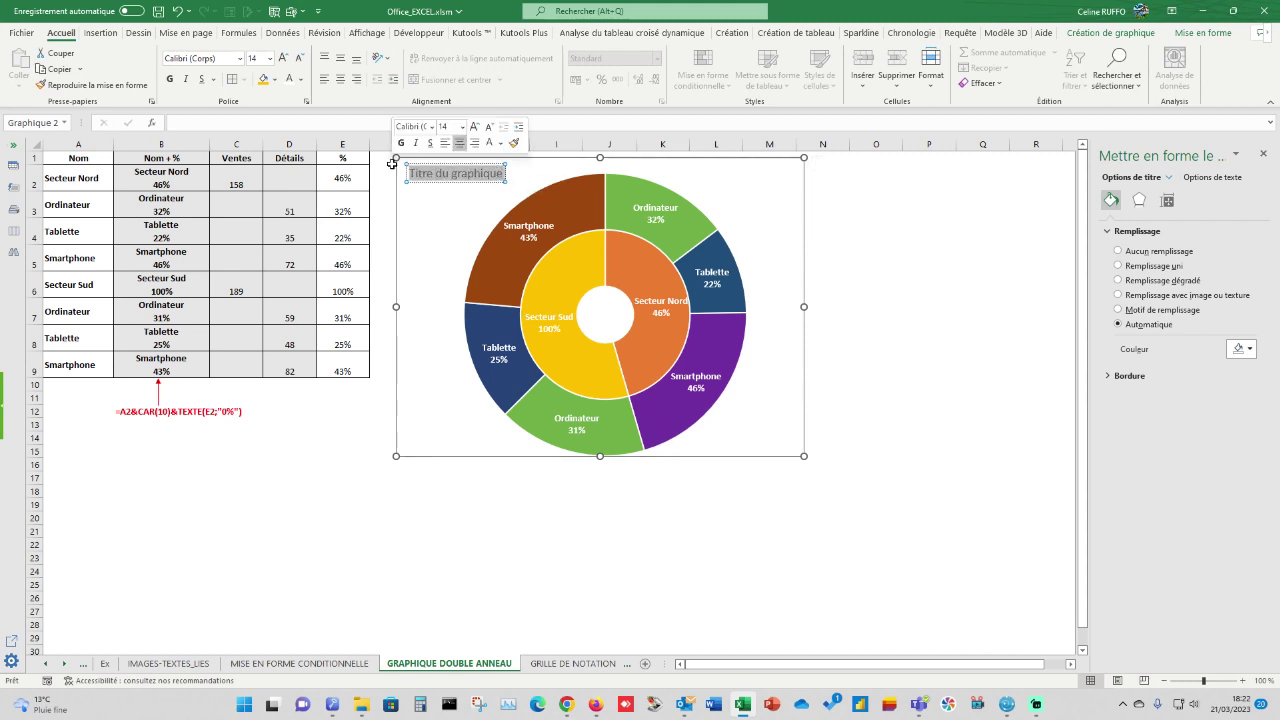
type("Vente pa")
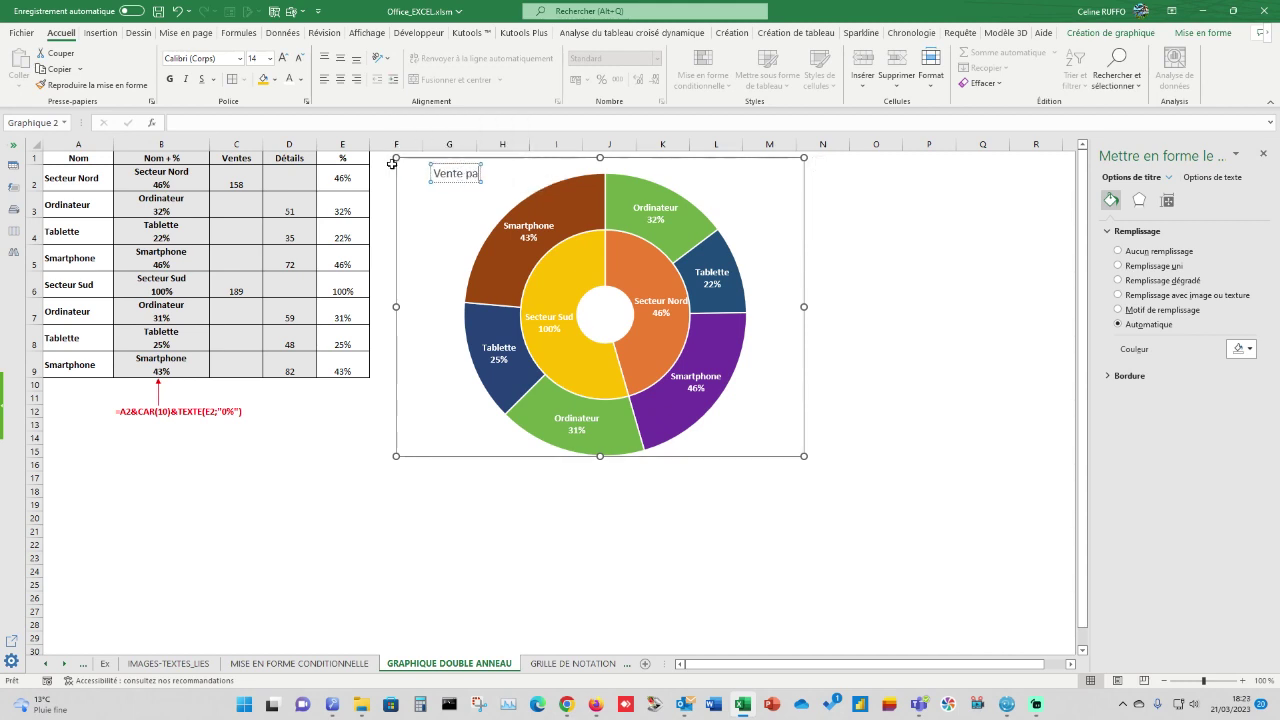
key("BackSpace")
key("BackSpace")
key("BackSpace")
type("s par secteur")
left_click(862, 252)
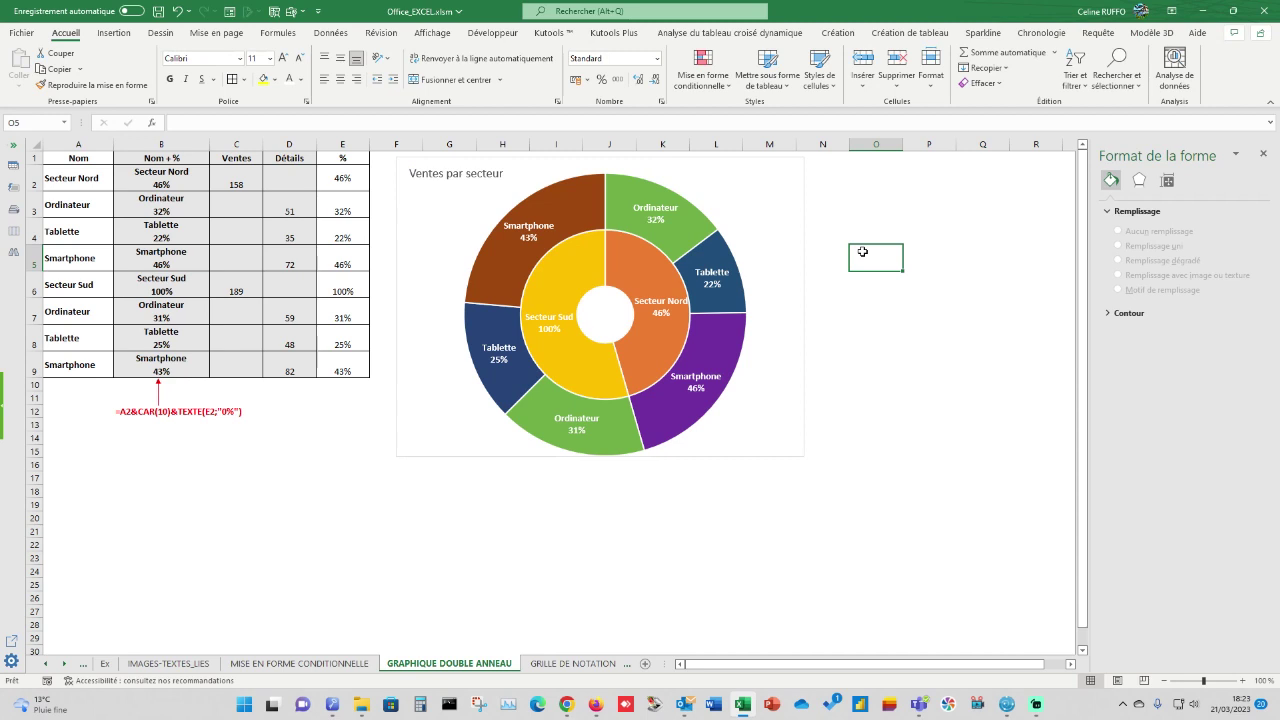